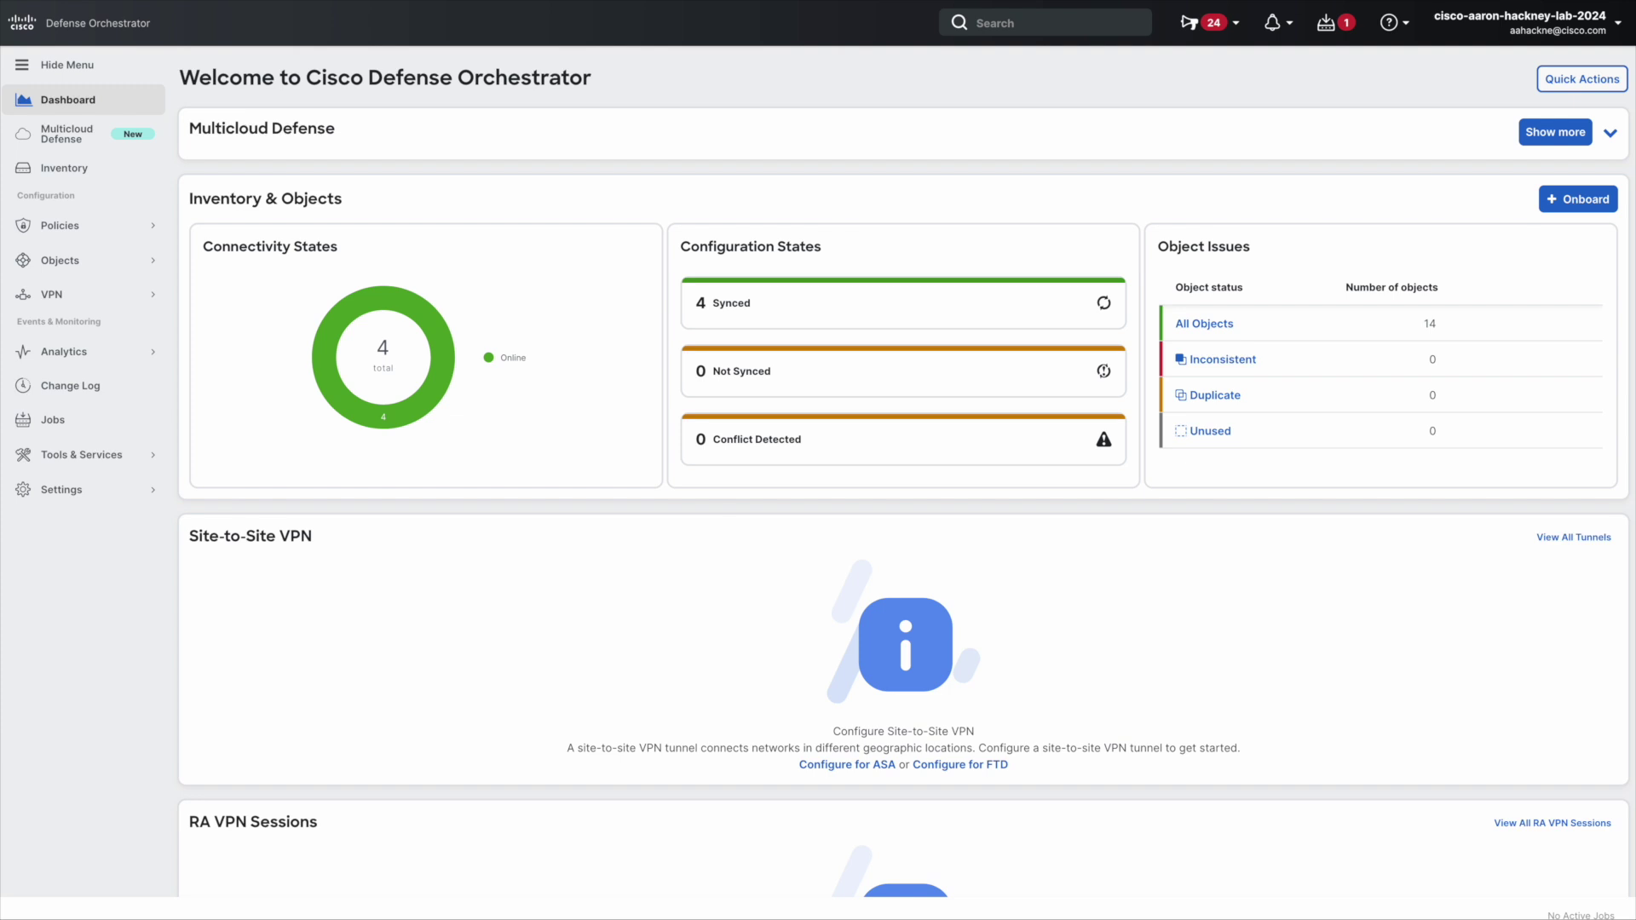
Set the Cloud-Delivered FMC's Cisco Cloud Events to forward all connection events, and save.
{"action": "left_click", "coordinate": [100, 456]}
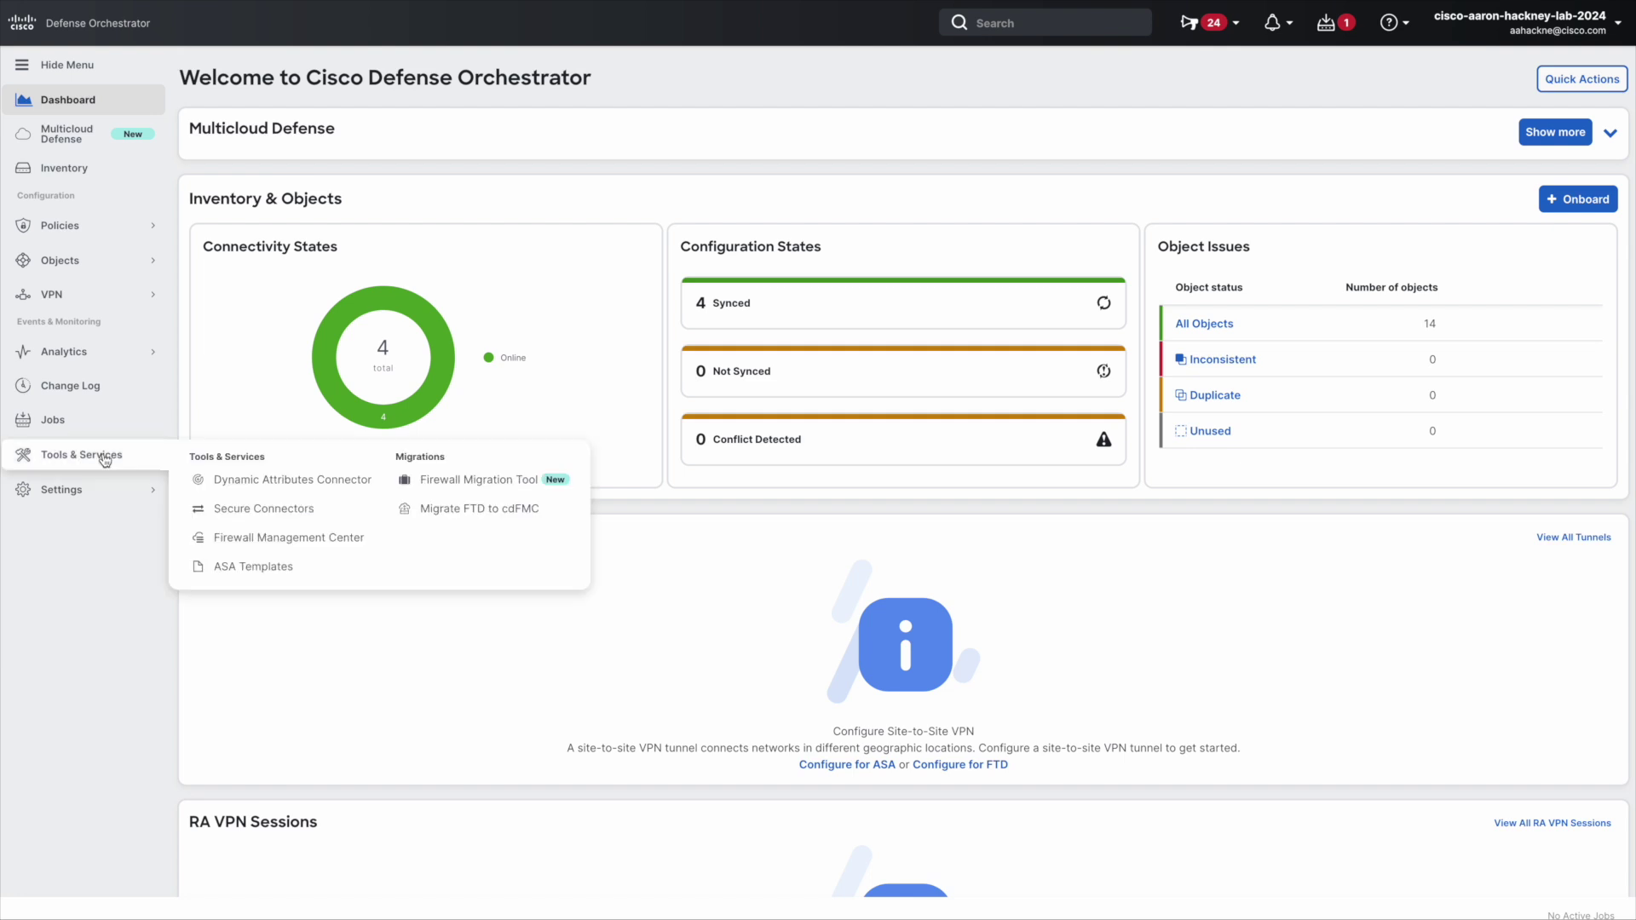
{"action": "left_click", "coordinate": [271, 538]}
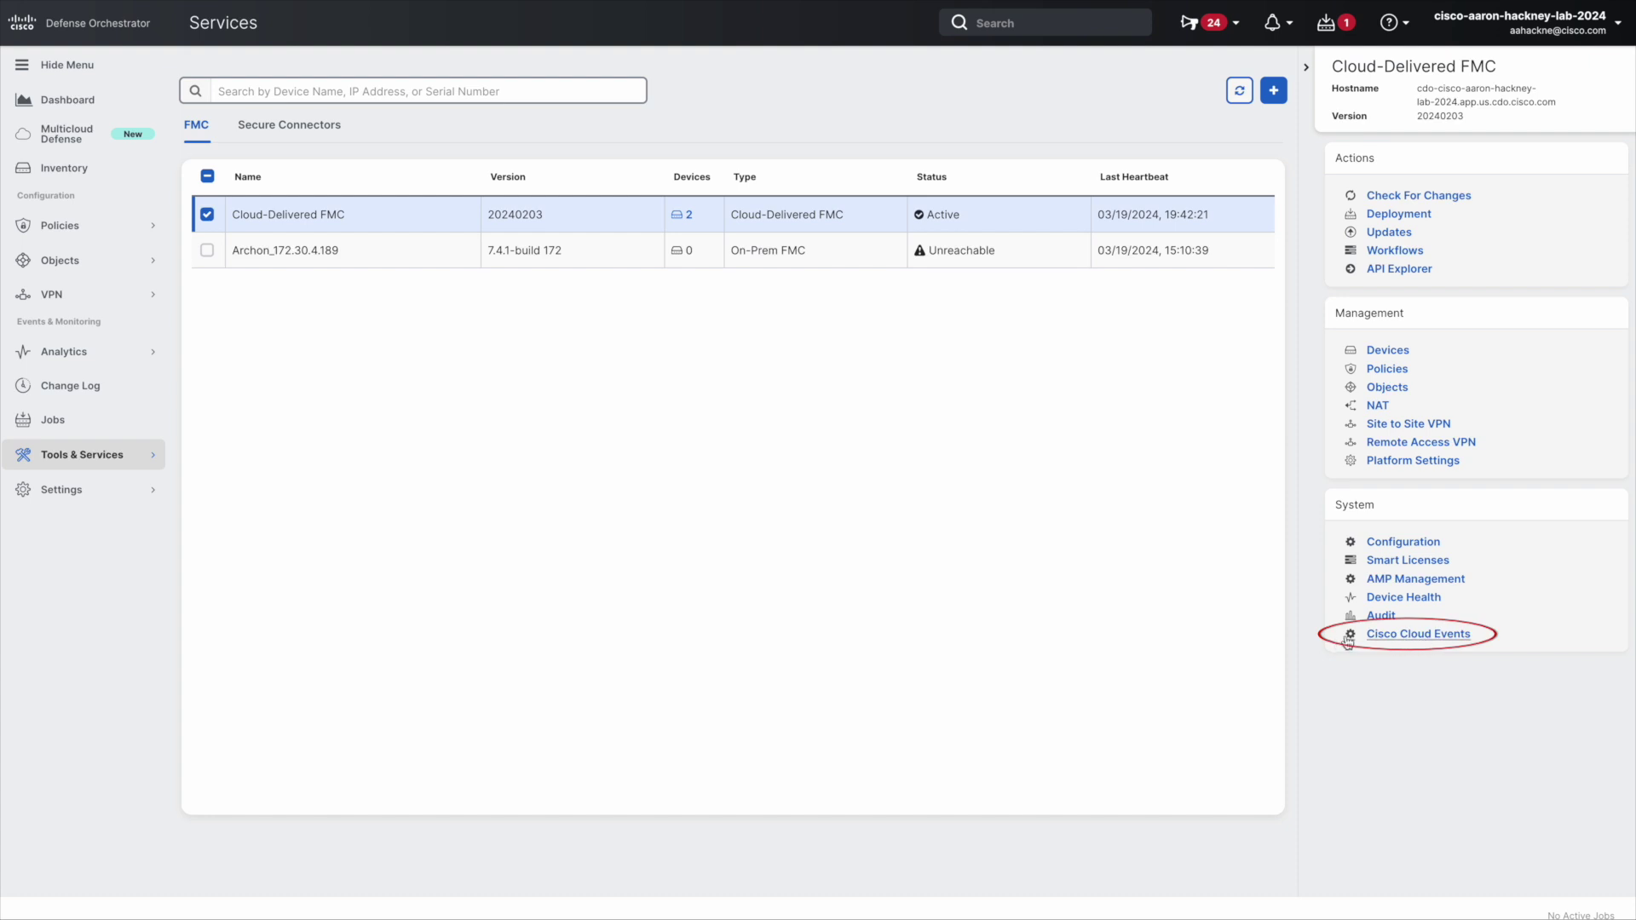
{"action": "left_click", "coordinate": [1416, 640]}
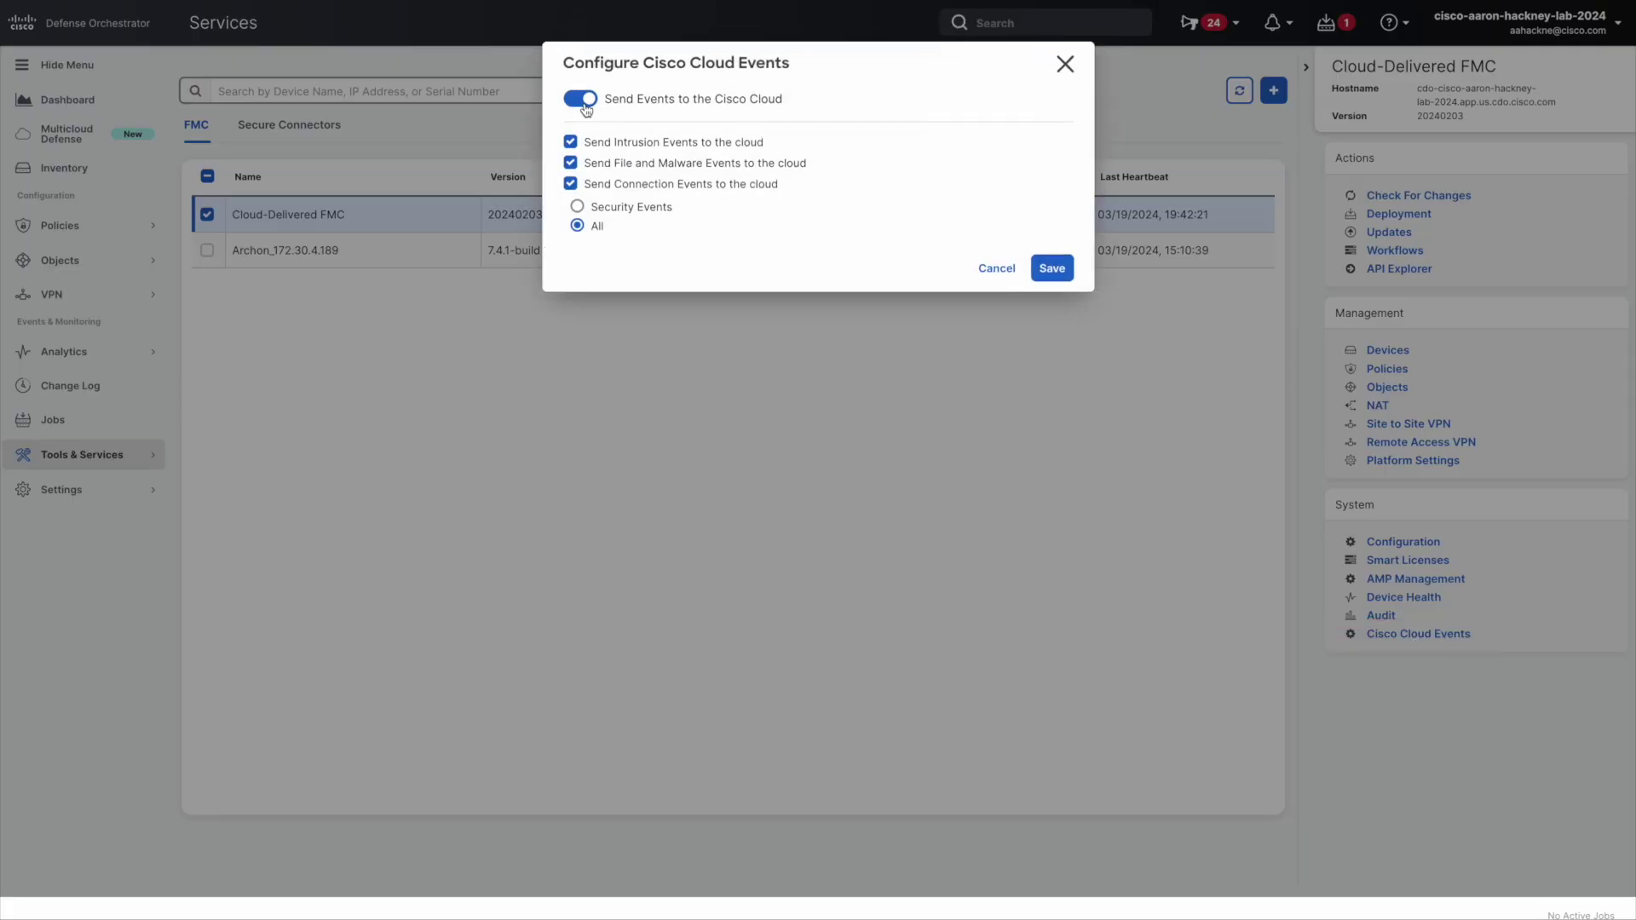
{"action": "left_click", "coordinate": [604, 208]}
{"action": "left_click", "coordinate": [578, 226]}
{"action": "left_click", "coordinate": [1052, 269]}
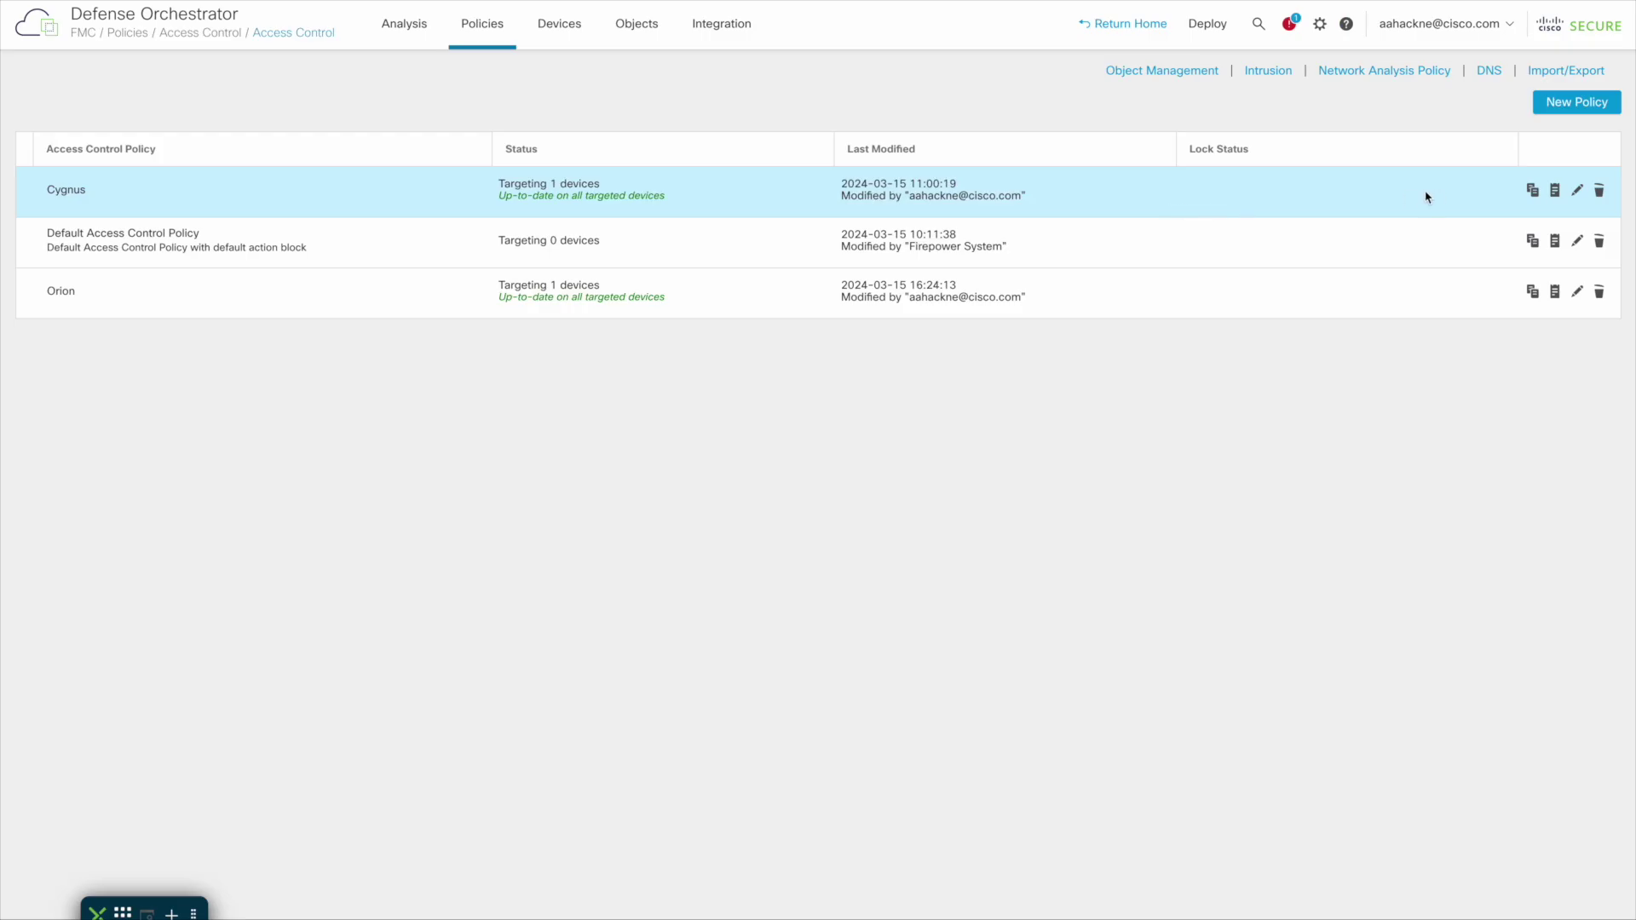
Open rule 1, trex-test-traffic, in the Cygnus access control policy for editing.
{"action": "left_click", "coordinate": [1574, 195]}
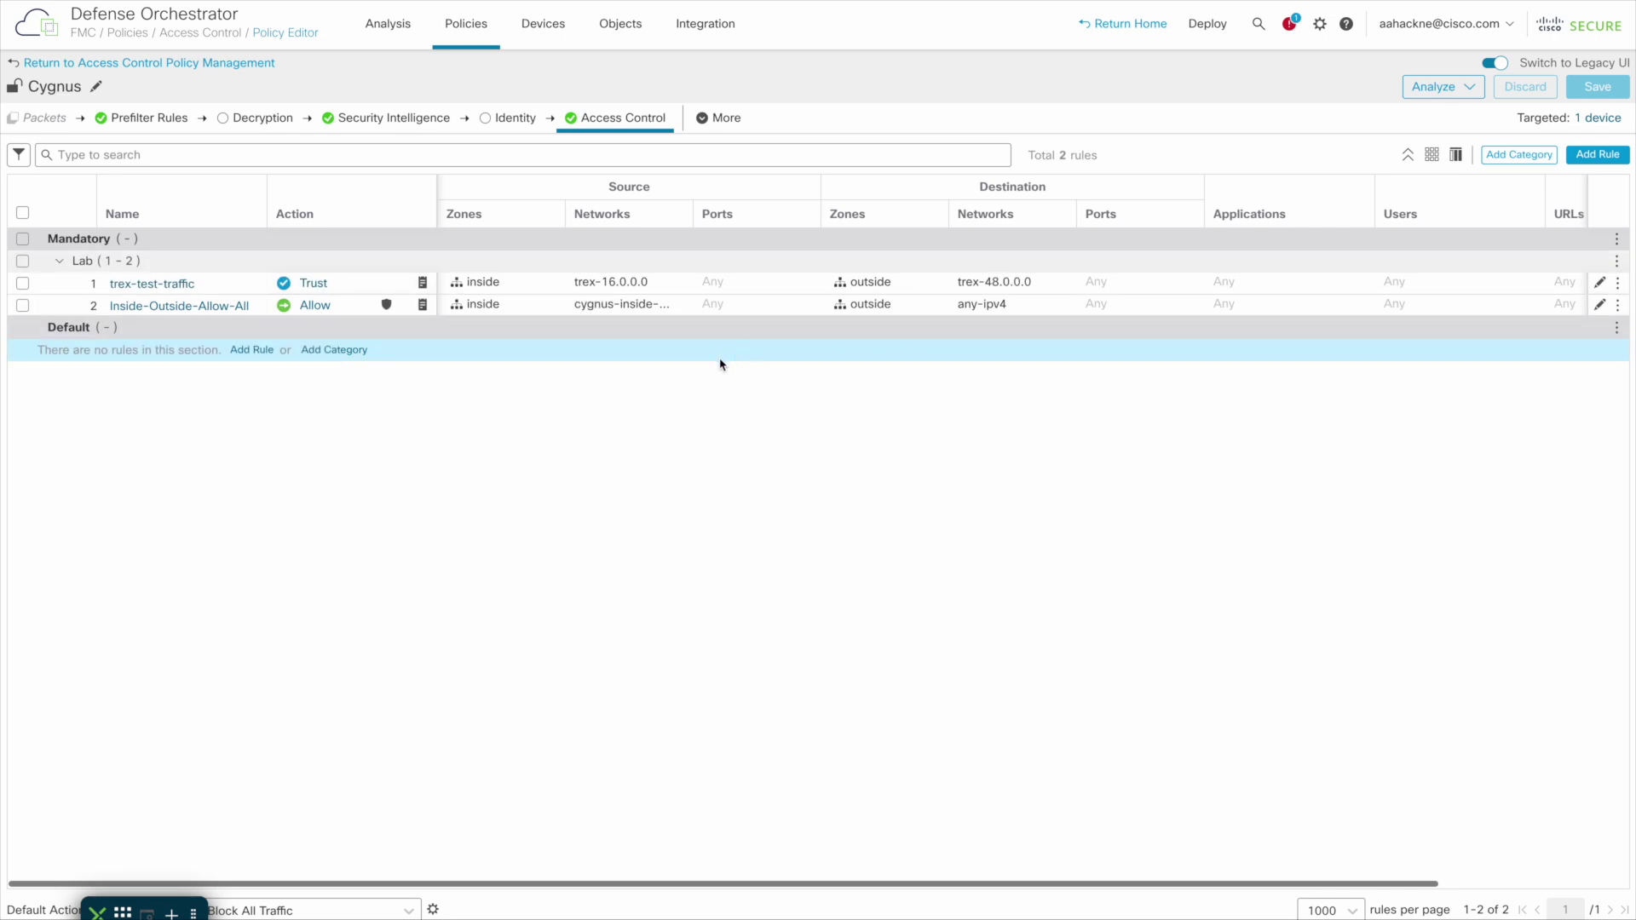
{"action": "left_click", "coordinate": [424, 285]}
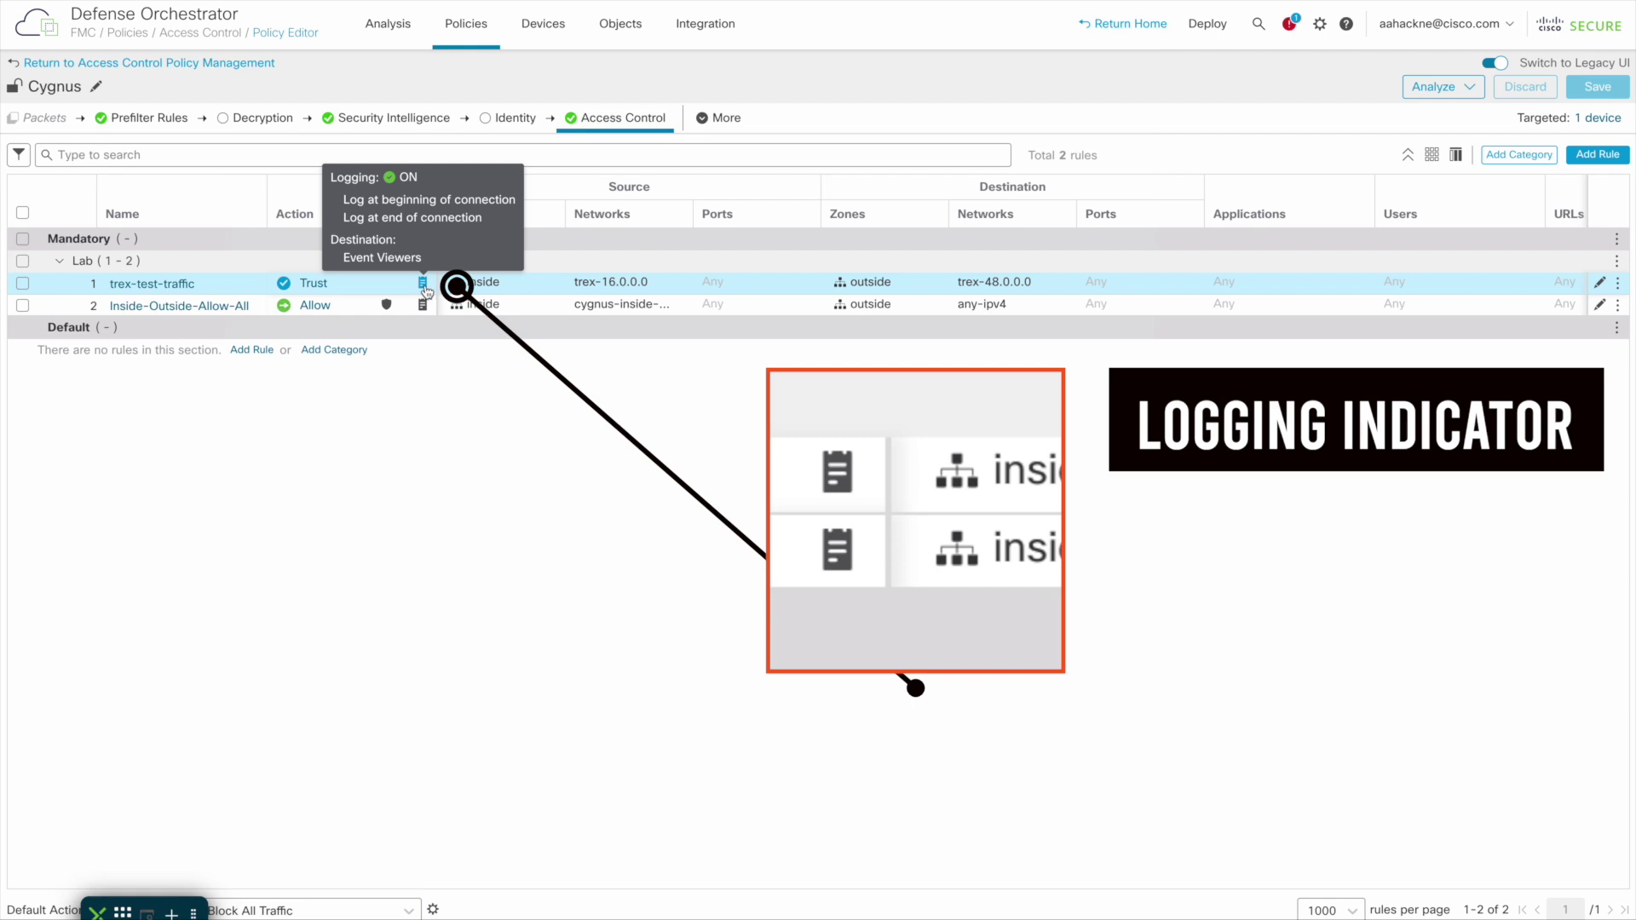
{"action": "left_click", "coordinate": [1598, 284]}
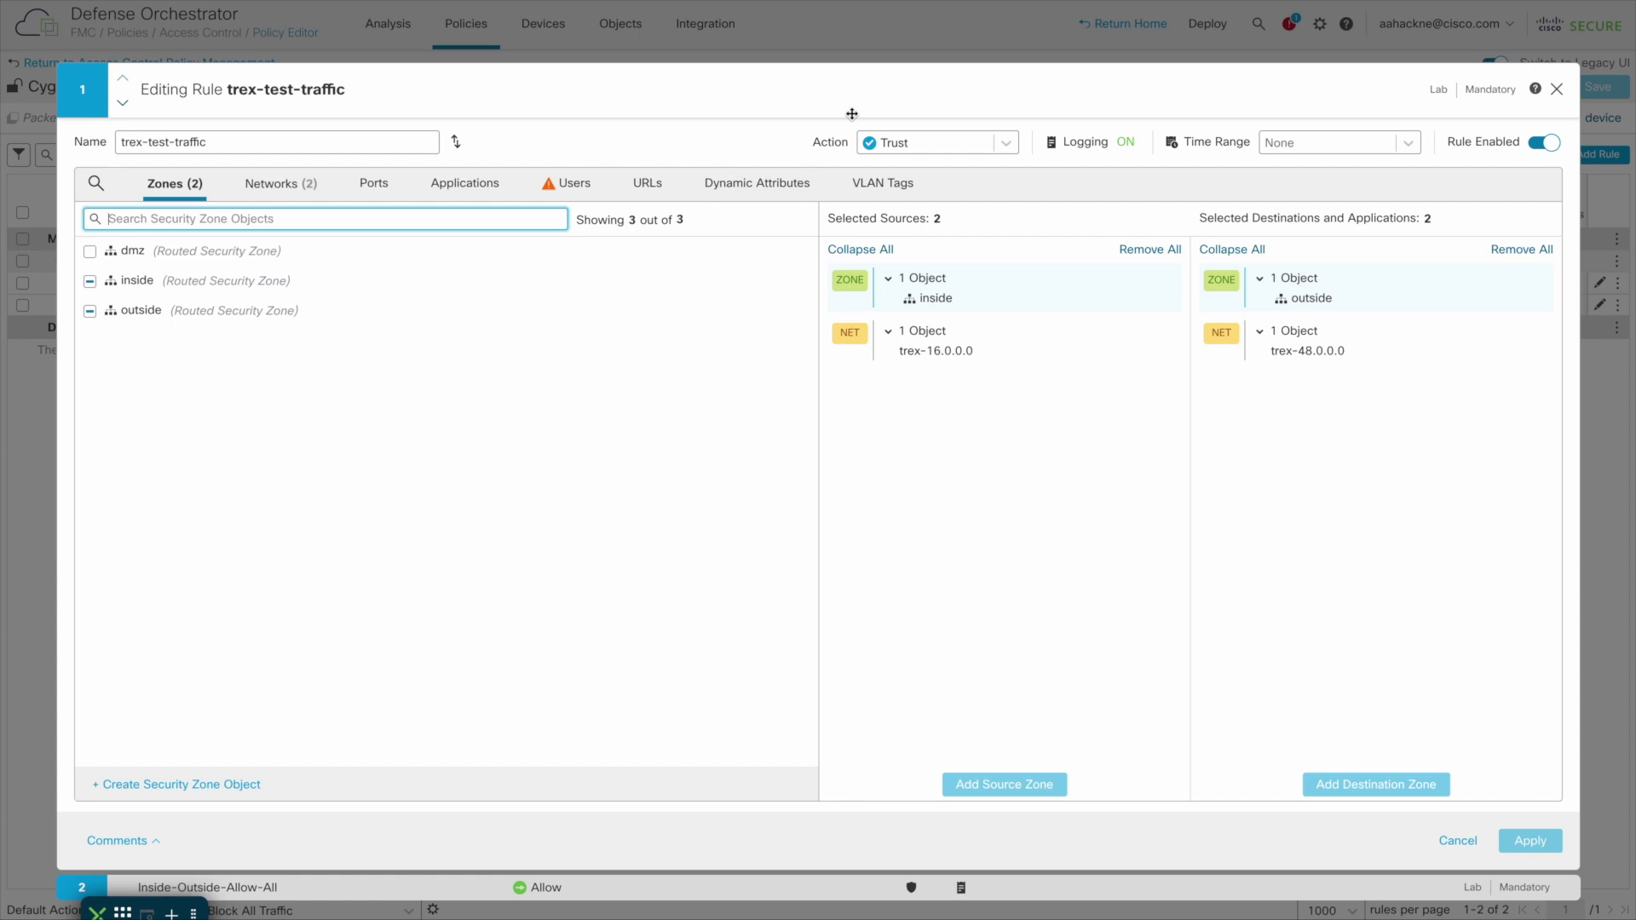
Make trex-test-traffic log only at end of connection, sending events to Event Viewers.
{"action": "left_click", "coordinate": [1083, 151]}
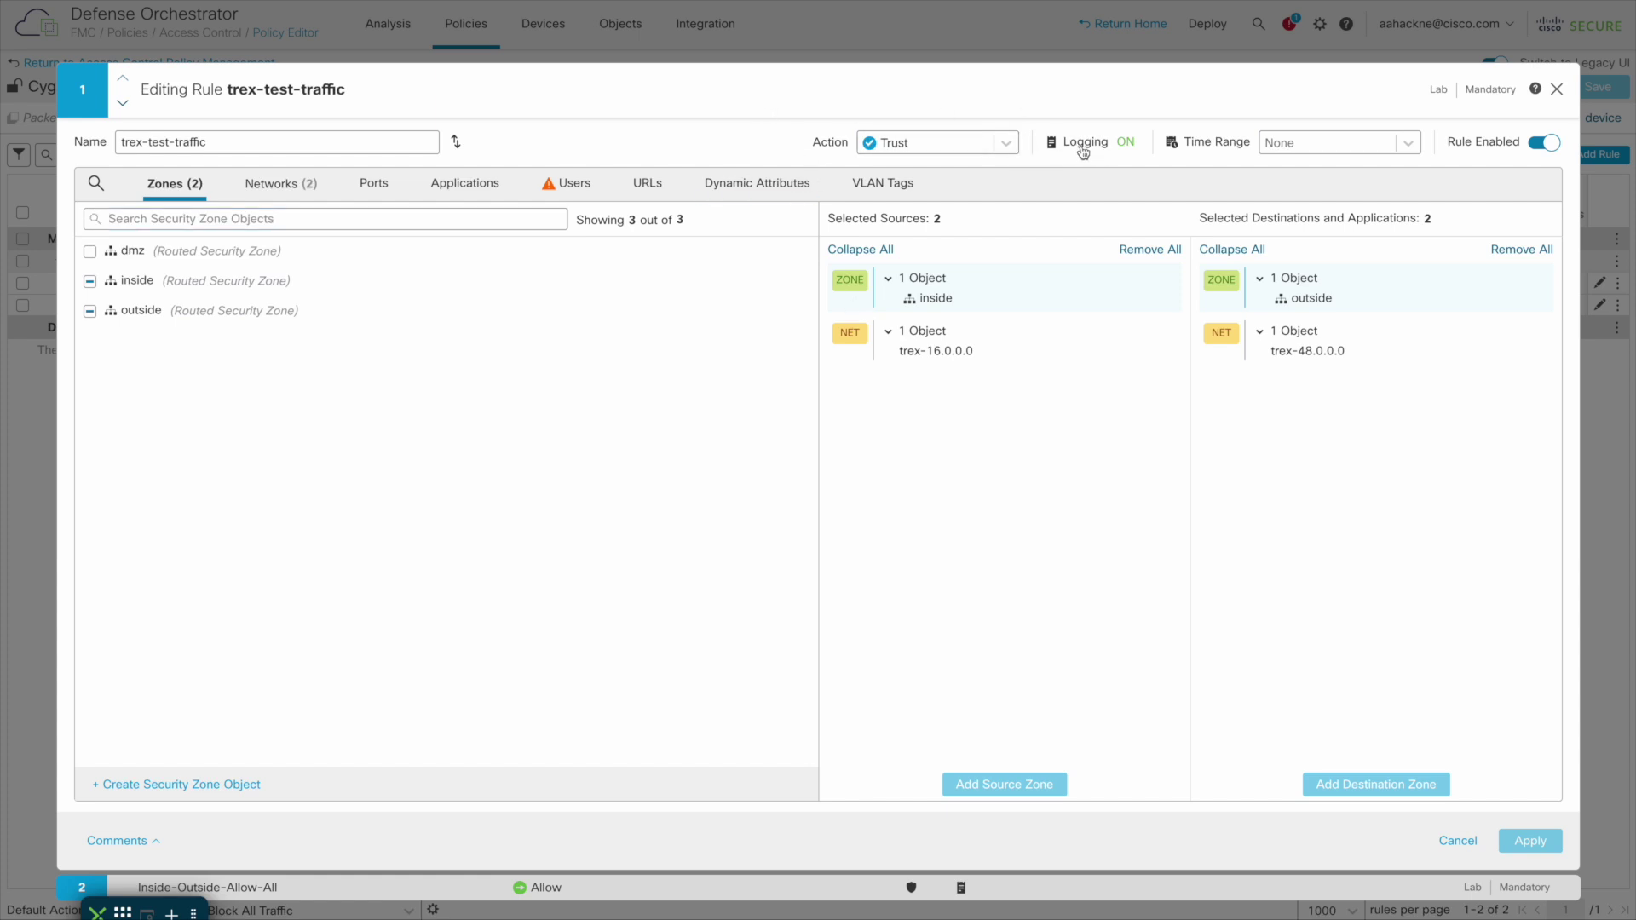
{"action": "left_click", "coordinate": [976, 238]}
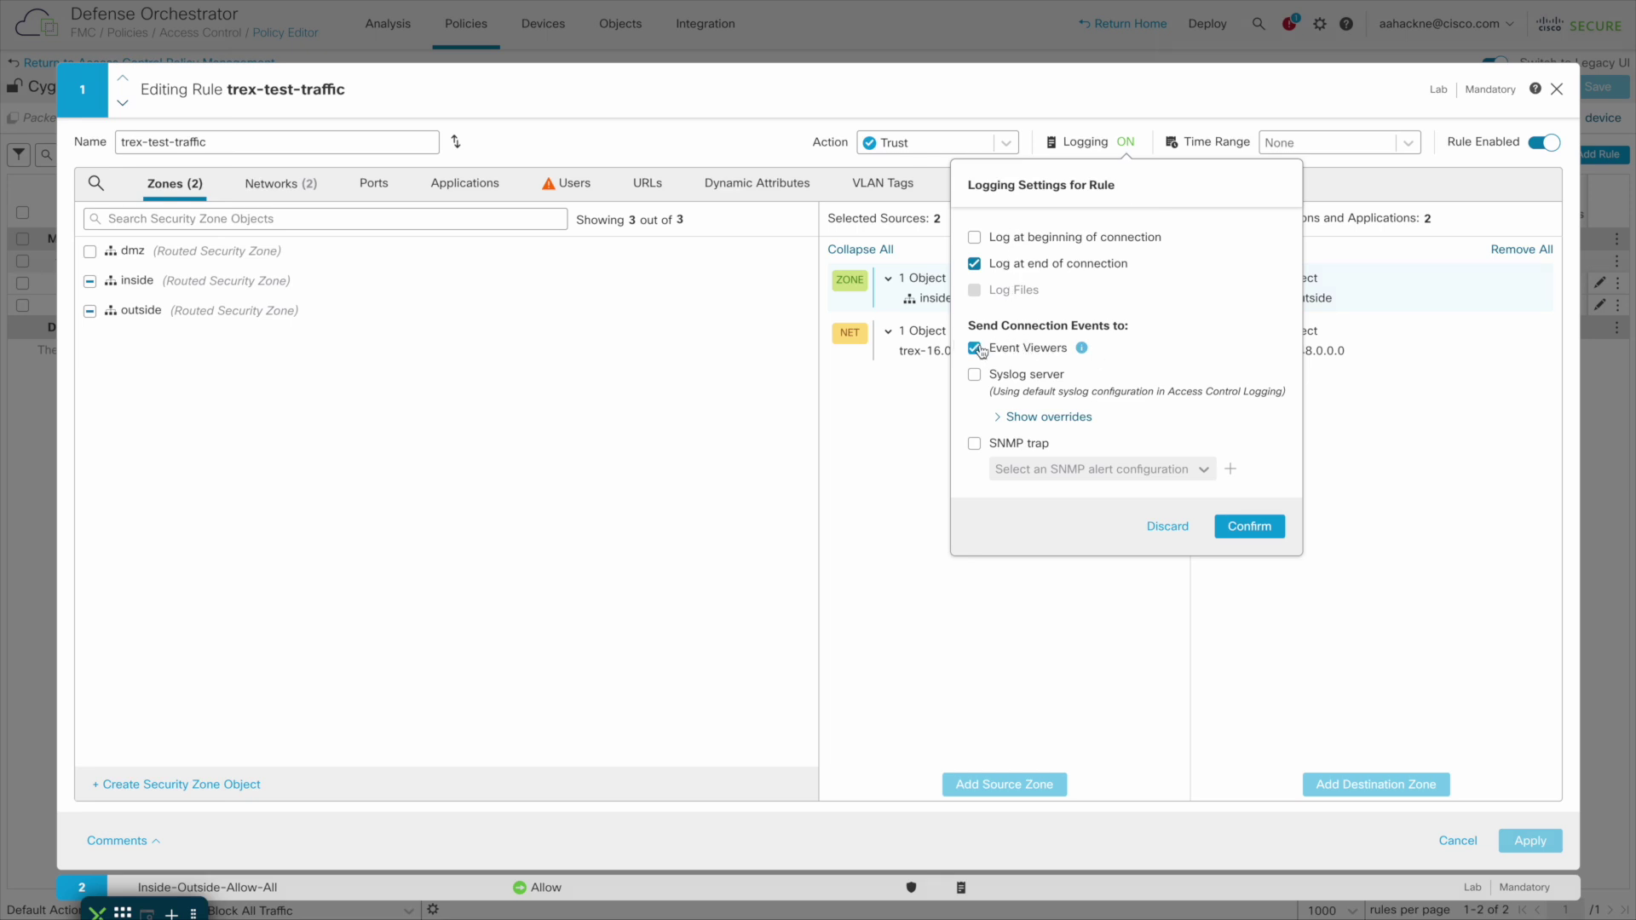
{"action": "left_click", "coordinate": [977, 268]}
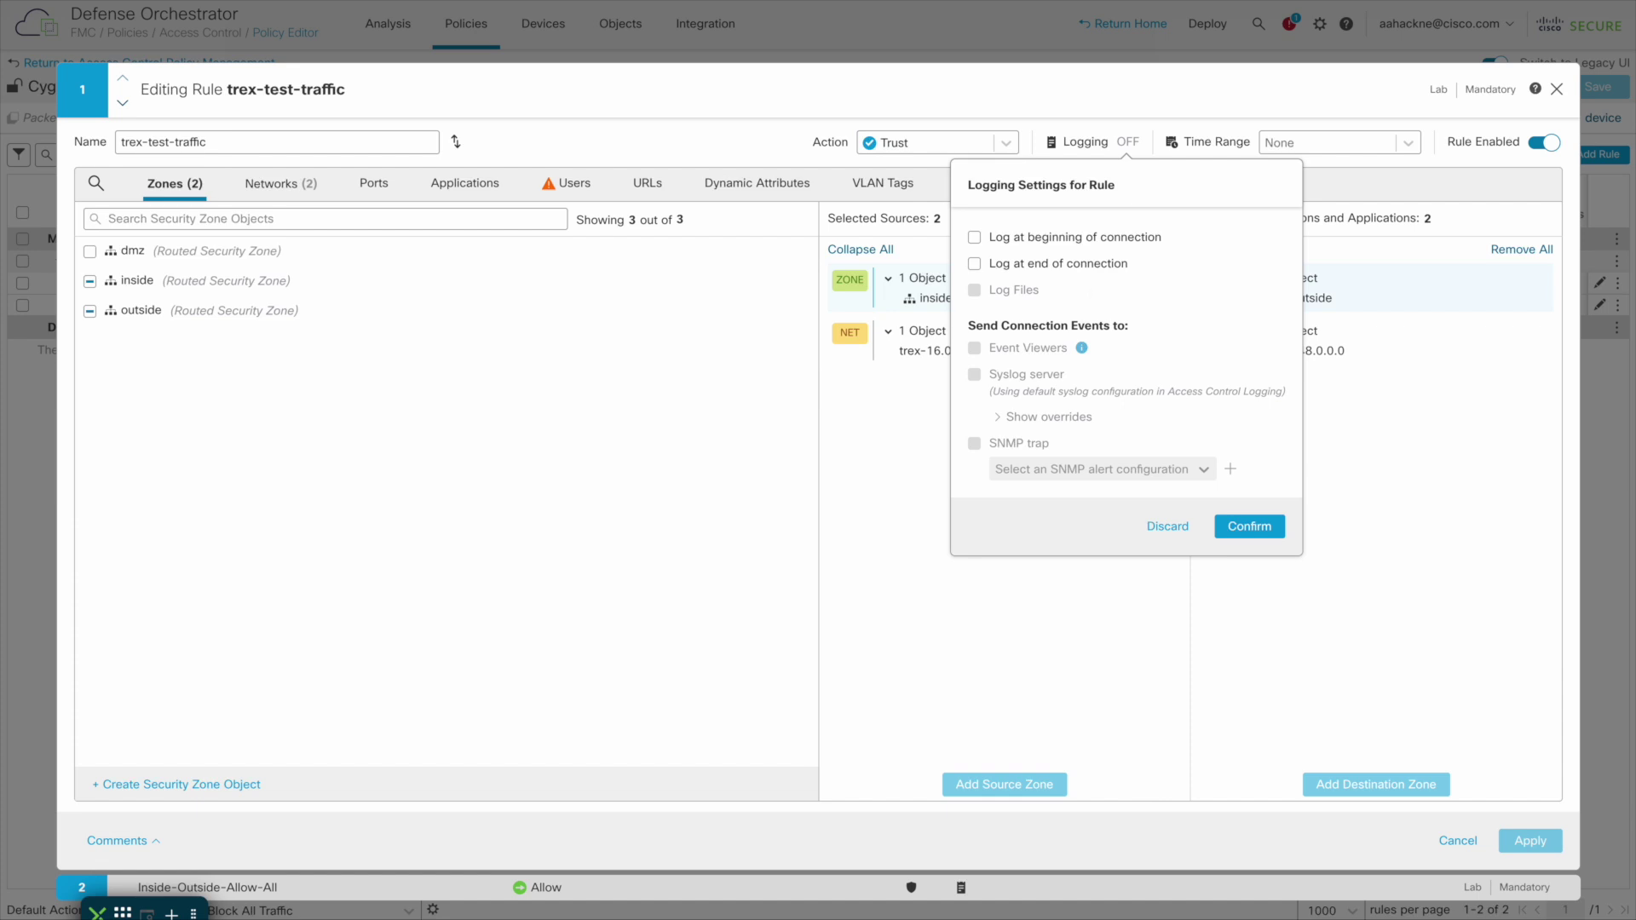
{"action": "left_click", "coordinate": [974, 265]}
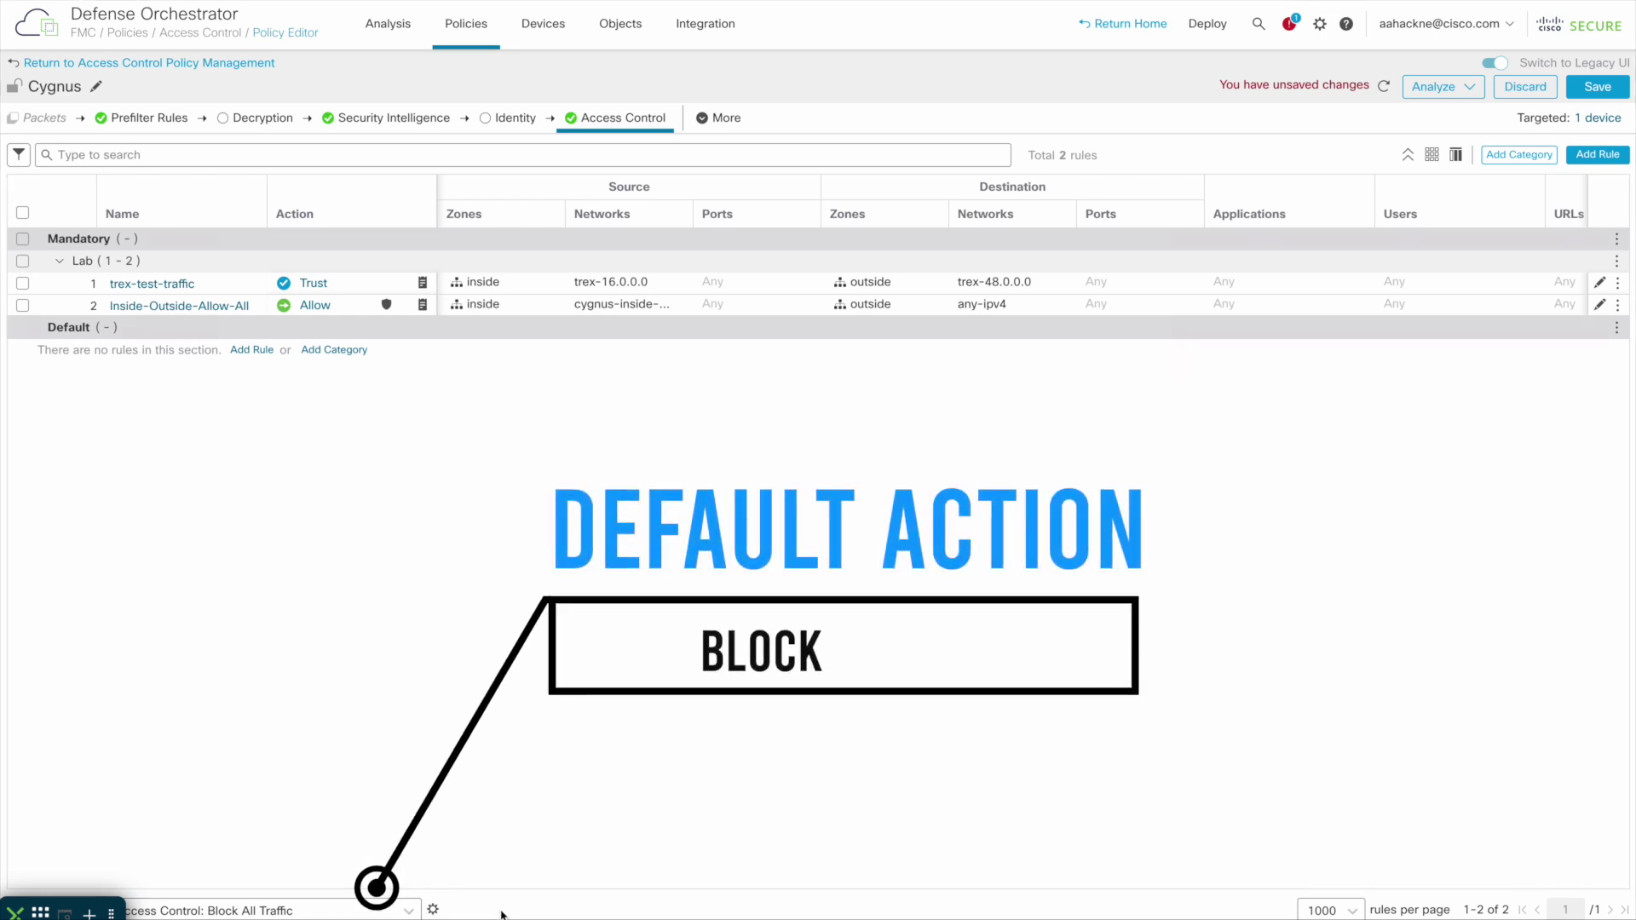
Enable beginning-of-connection logging to Event Viewers for the Cygnus default action.
{"action": "left_click", "coordinate": [433, 909]}
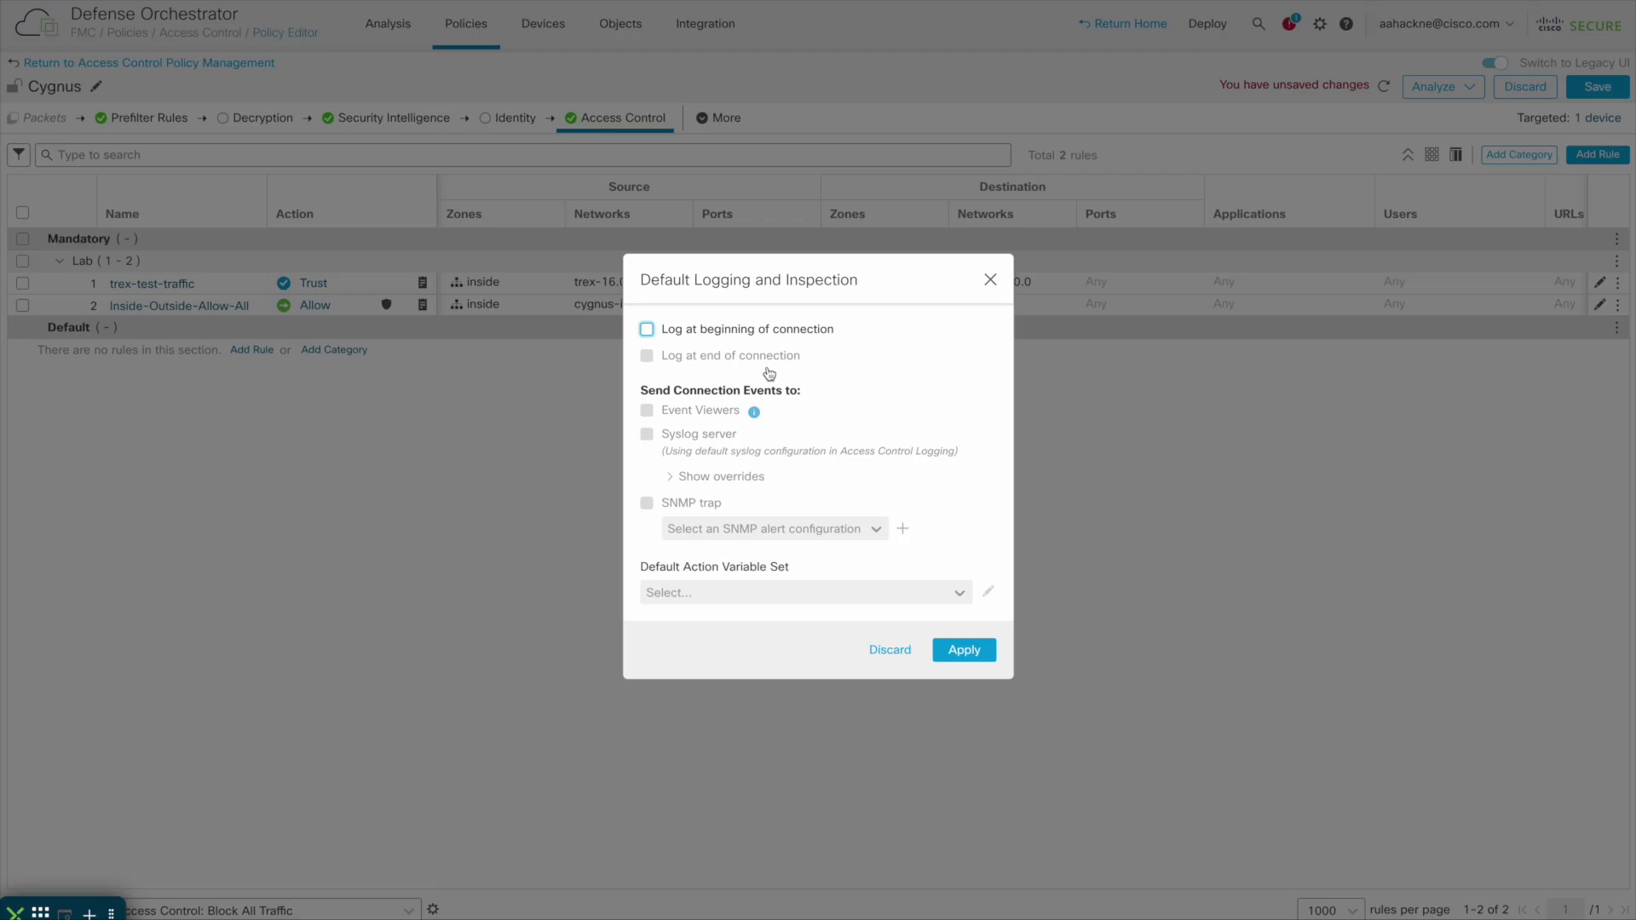
{"action": "left_click", "coordinate": [647, 331]}
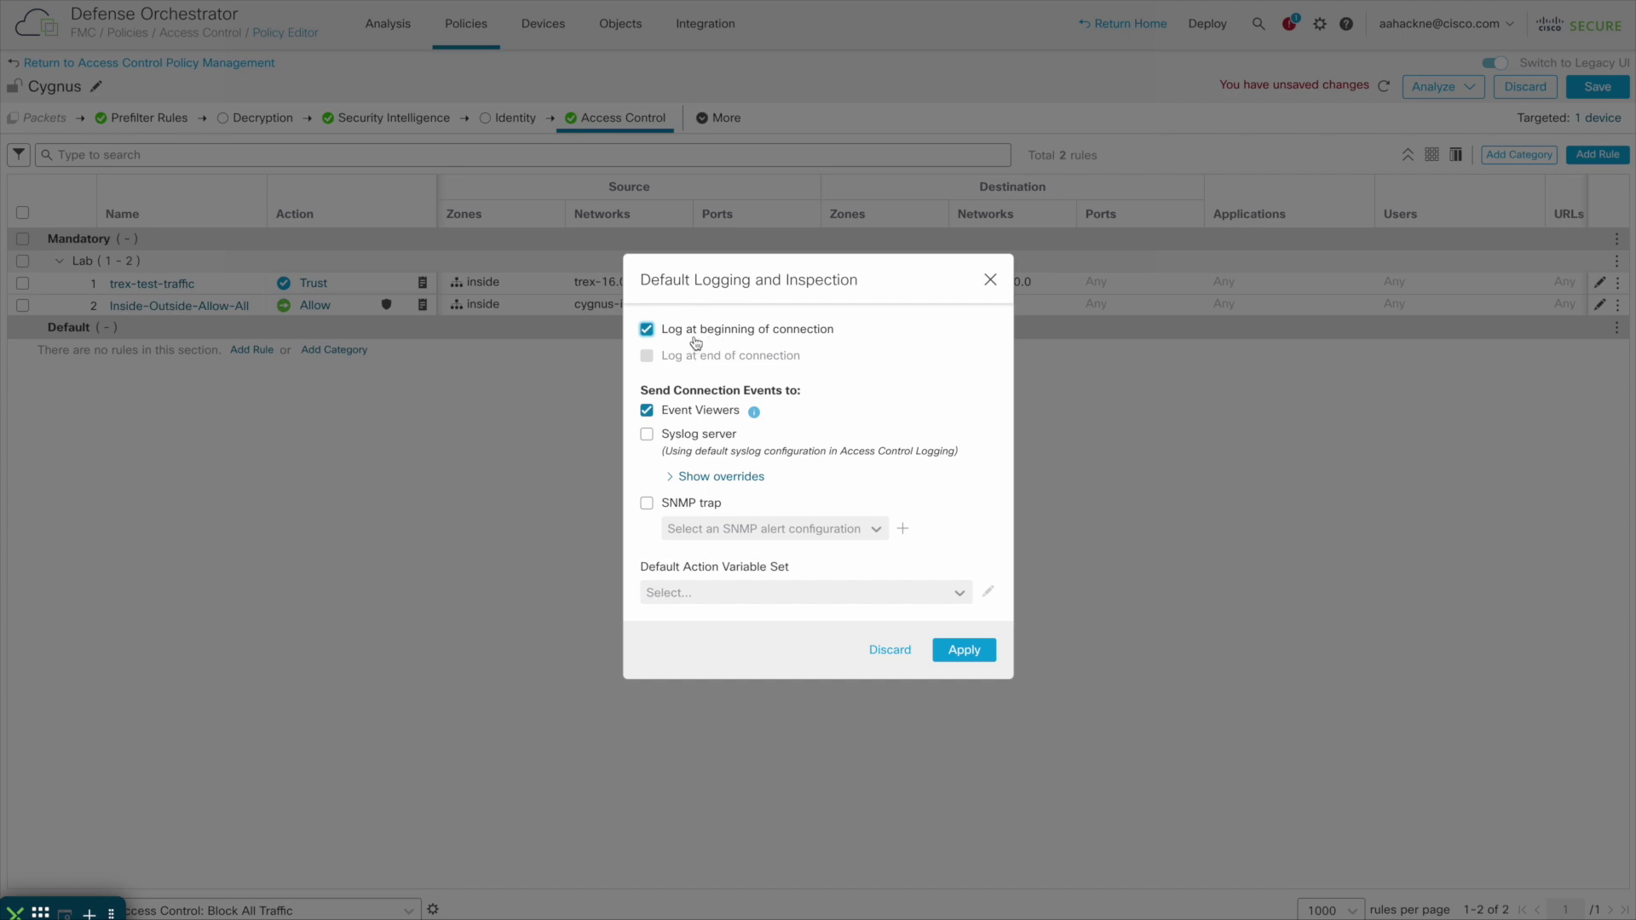
{"action": "left_click", "coordinate": [962, 650]}
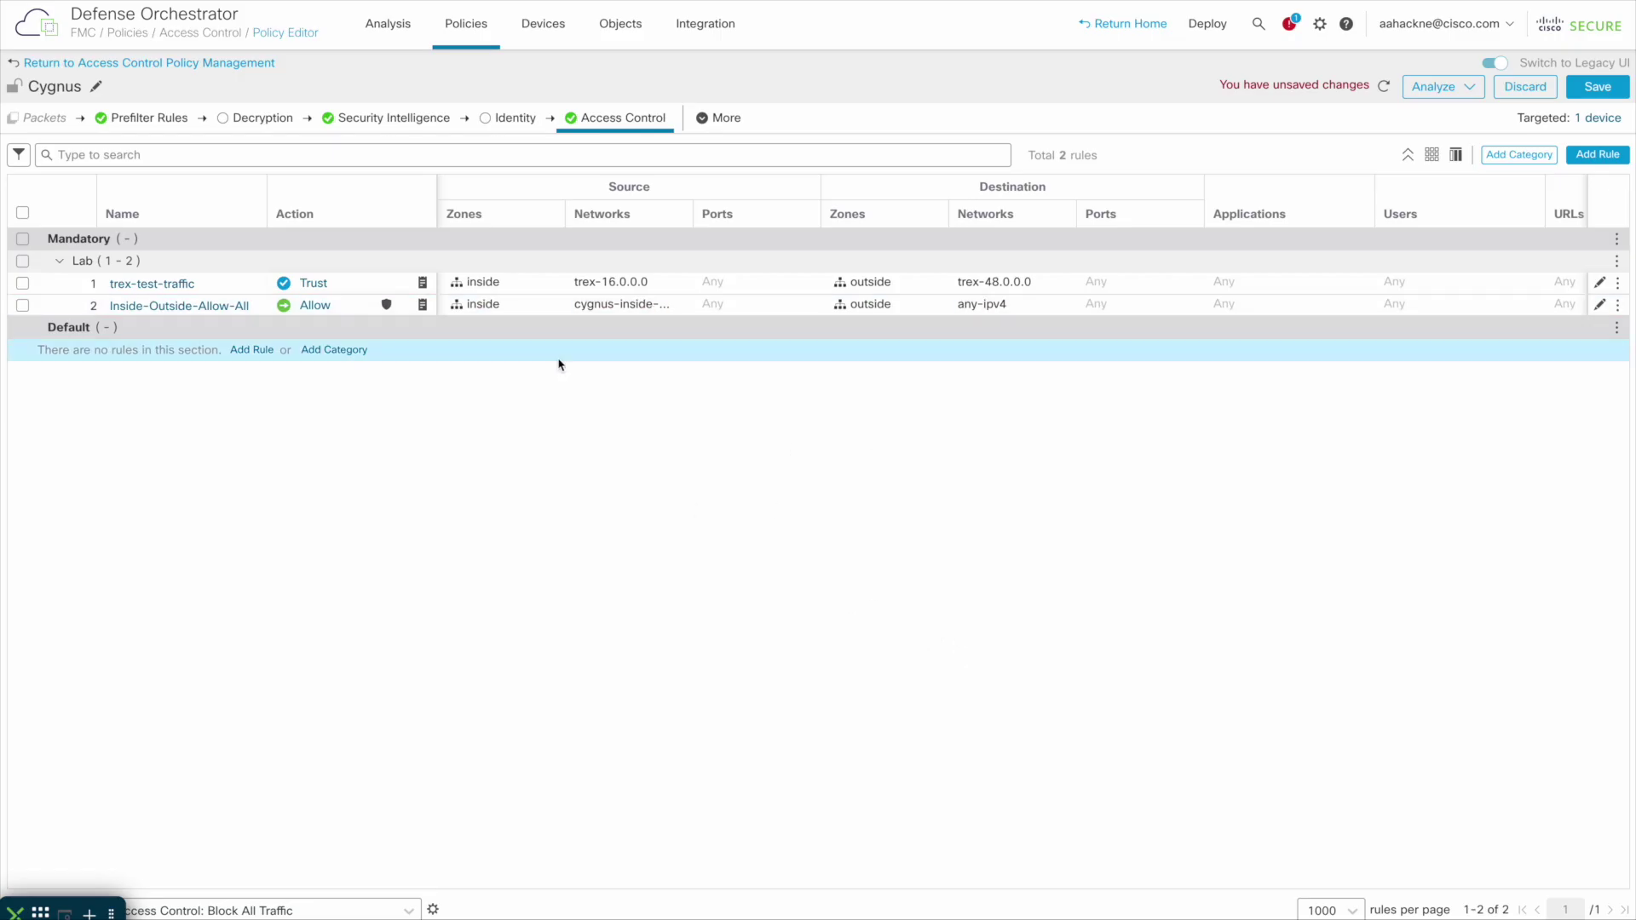
Check that the Cygnus deployment shows Completed, then dismiss the status list.
{"action": "left_click", "coordinate": [1208, 23]}
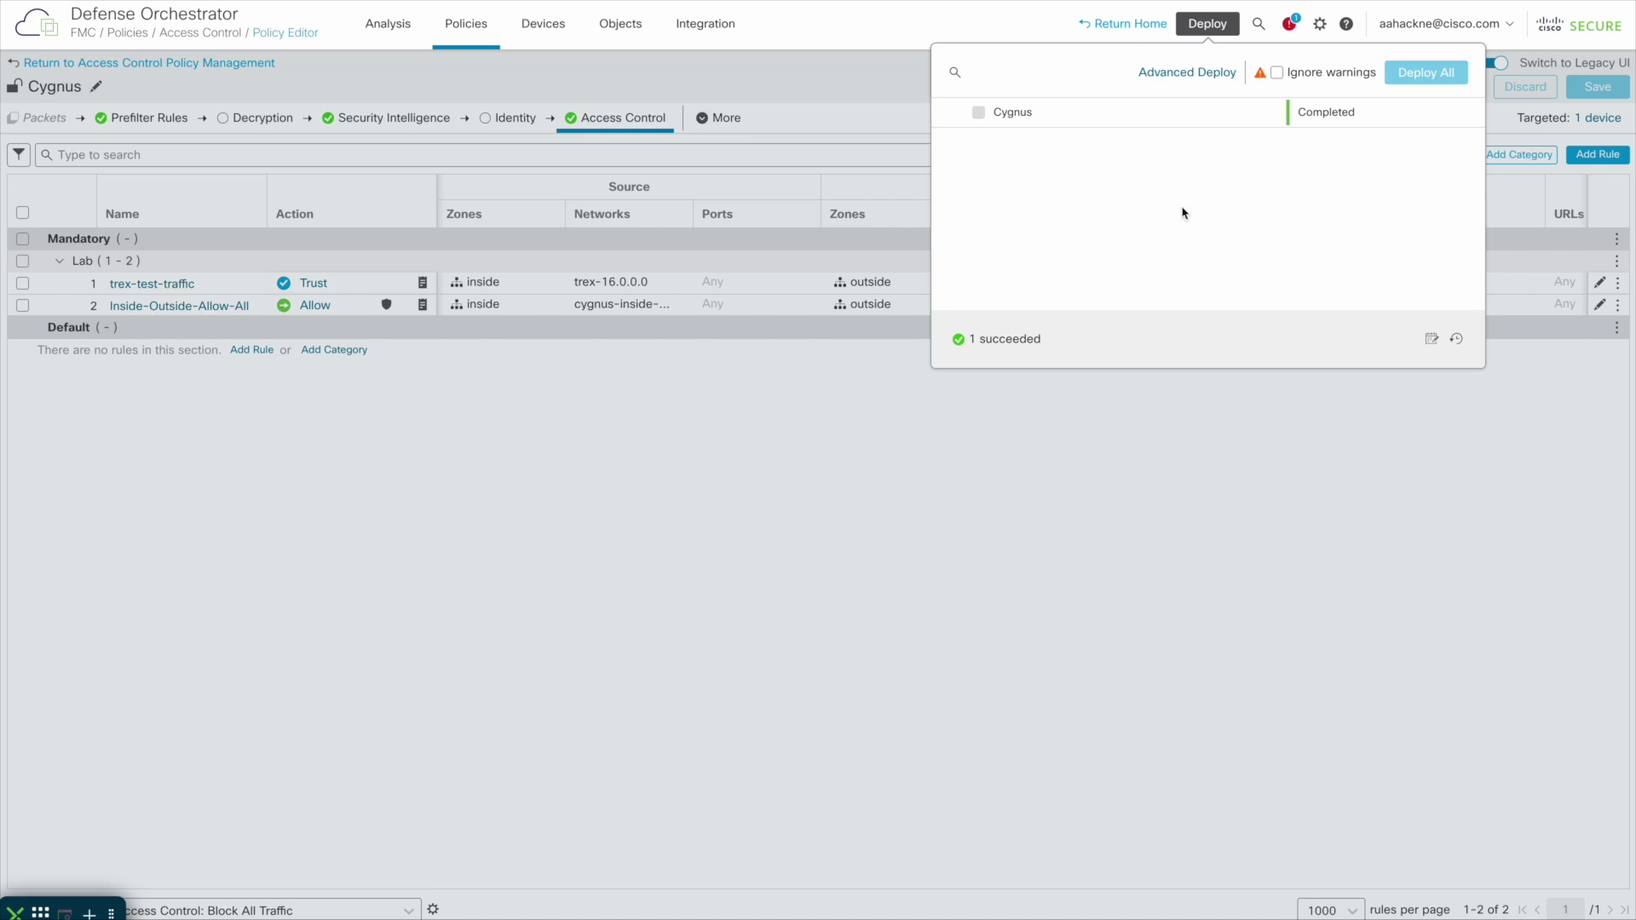
{"action": "left_click", "coordinate": [1111, 38]}
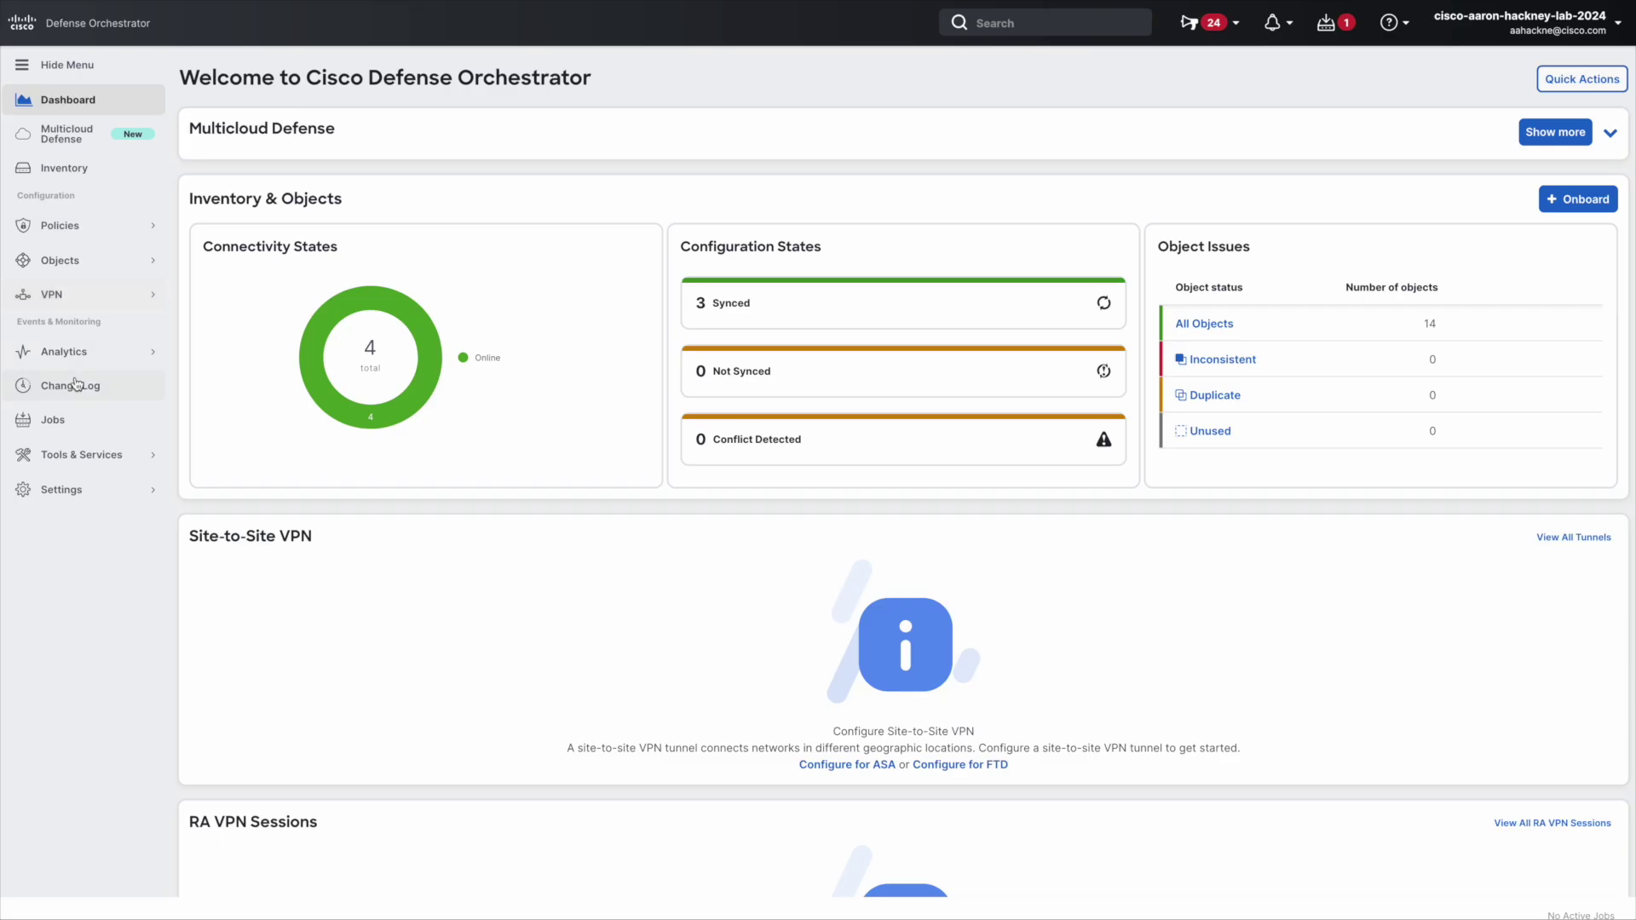
Go to Analytics > Event Logging and start the Live event view.
{"action": "left_click", "coordinate": [74, 350]}
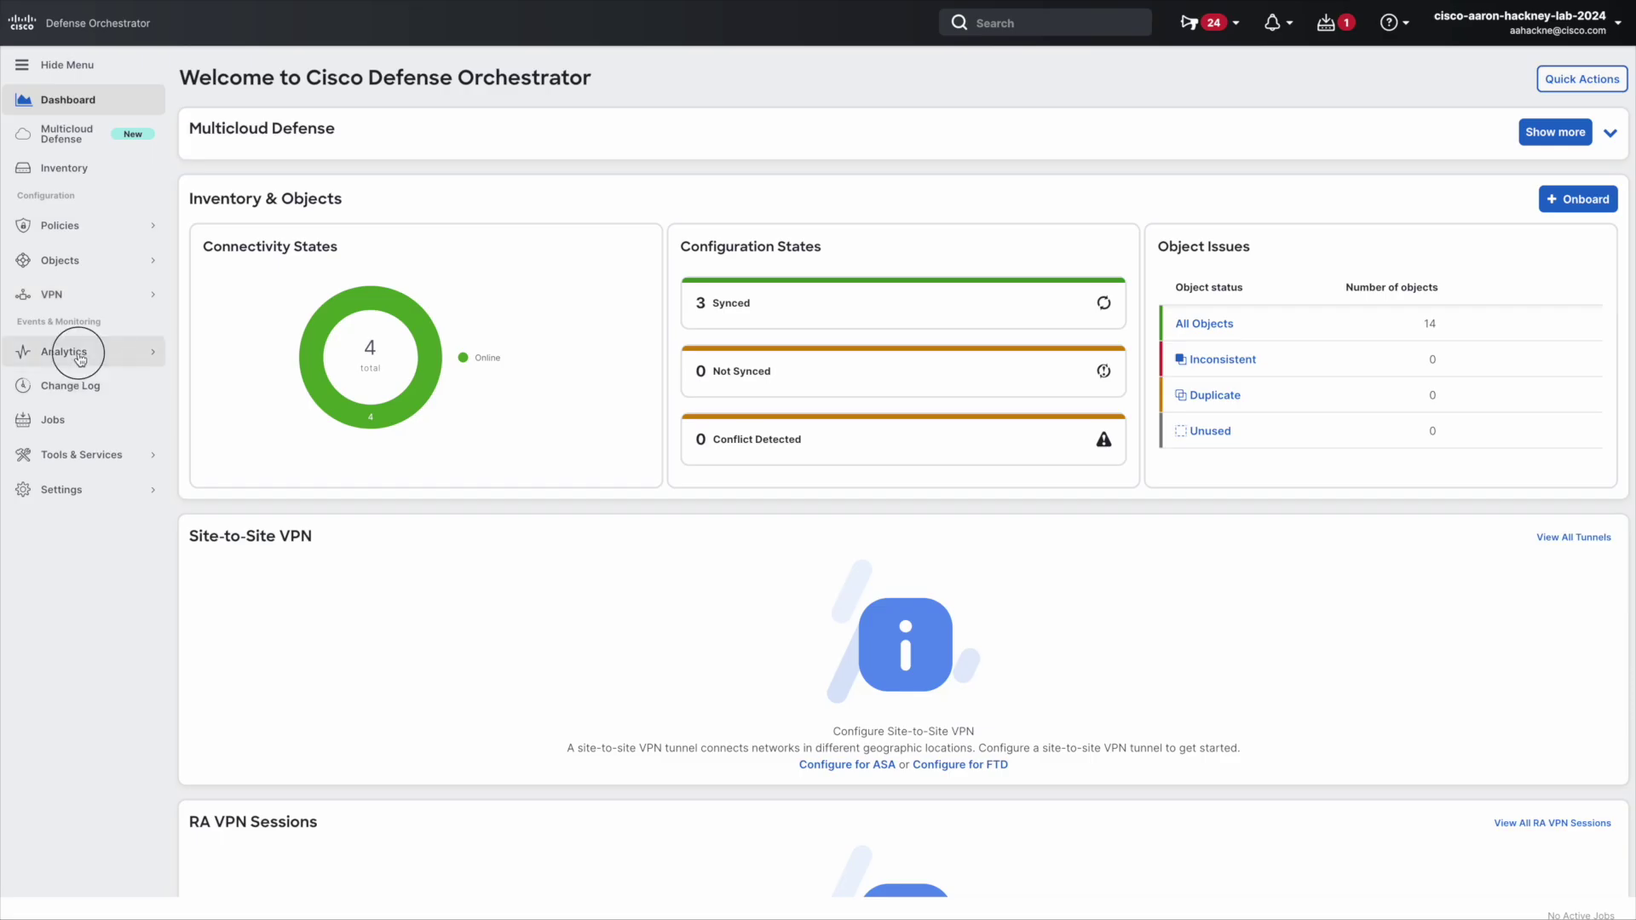
{"action": "left_click", "coordinate": [247, 377]}
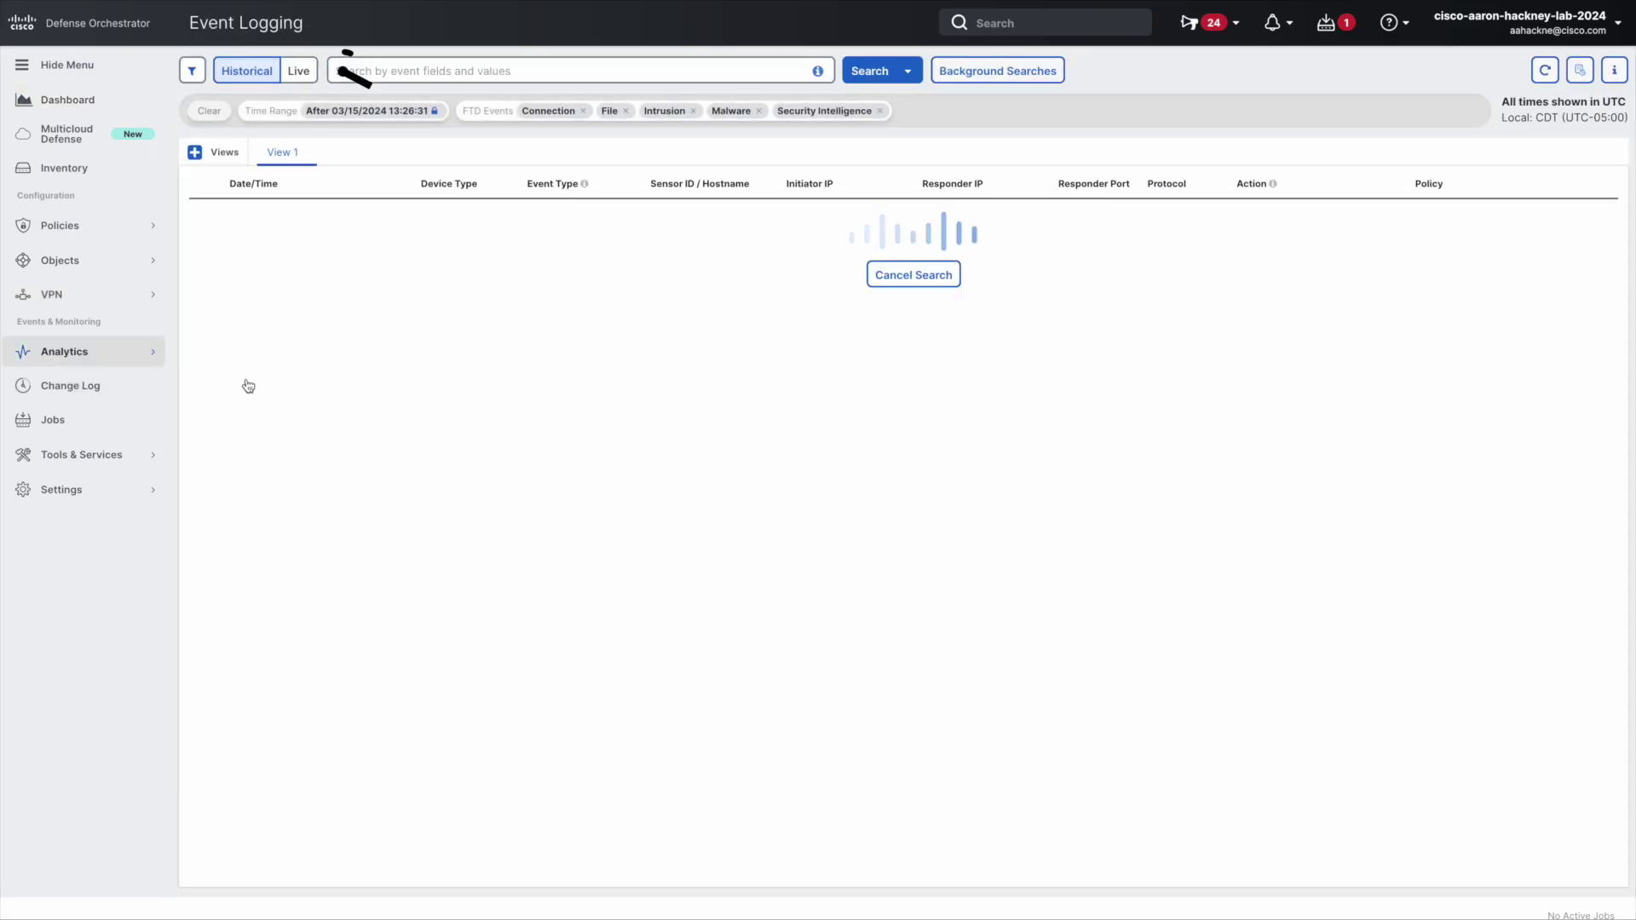
{"action": "left_click", "coordinate": [302, 73]}
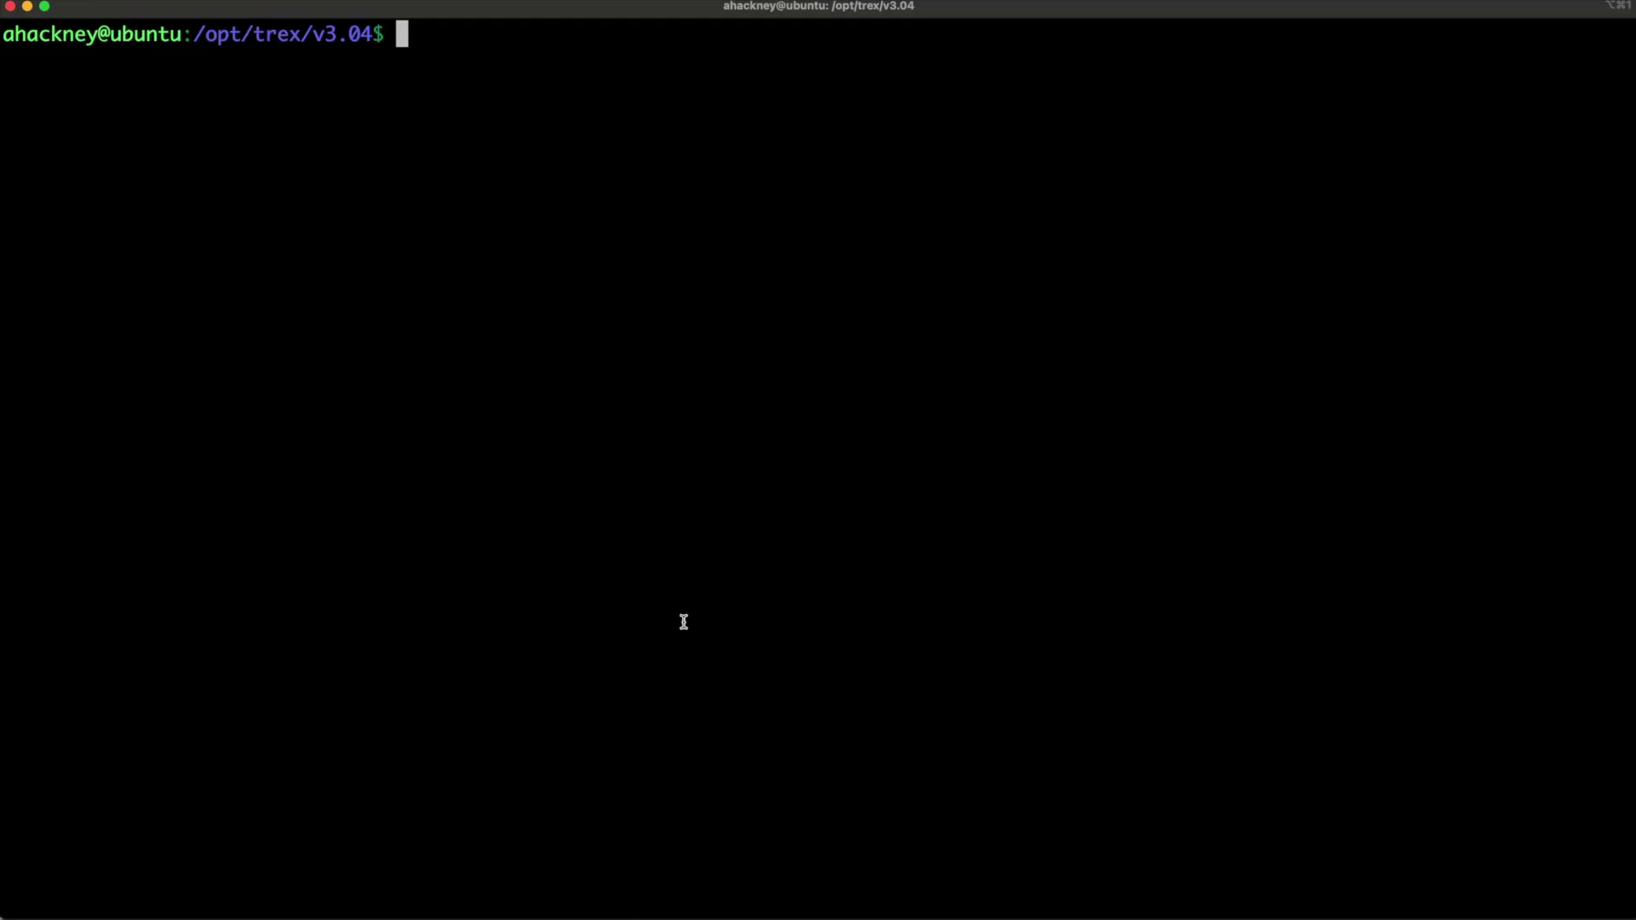
Clear the terminal and rerun t-rex-64 with cap2/sfr2.yaml for 30 seconds (-d 30).
{"action": "type", "text": "clear"}
{"action": "key", "text": "Return"}
{"action": "key", "text": "Up"}
{"action": "key", "text": "Up"}
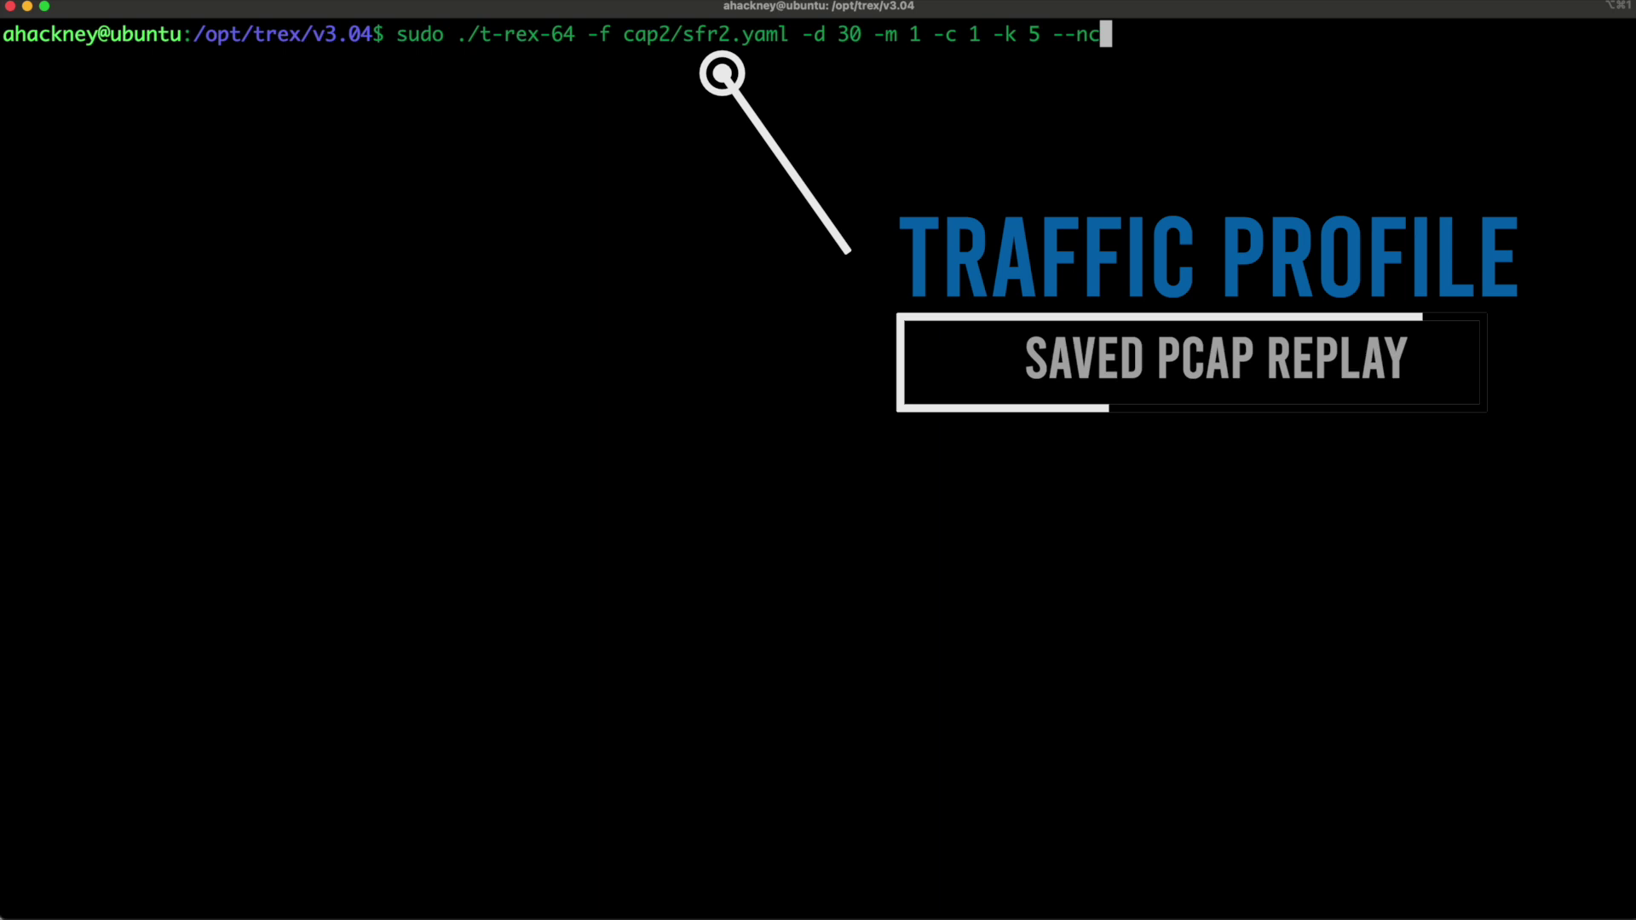
{"action": "key", "text": "Return"}
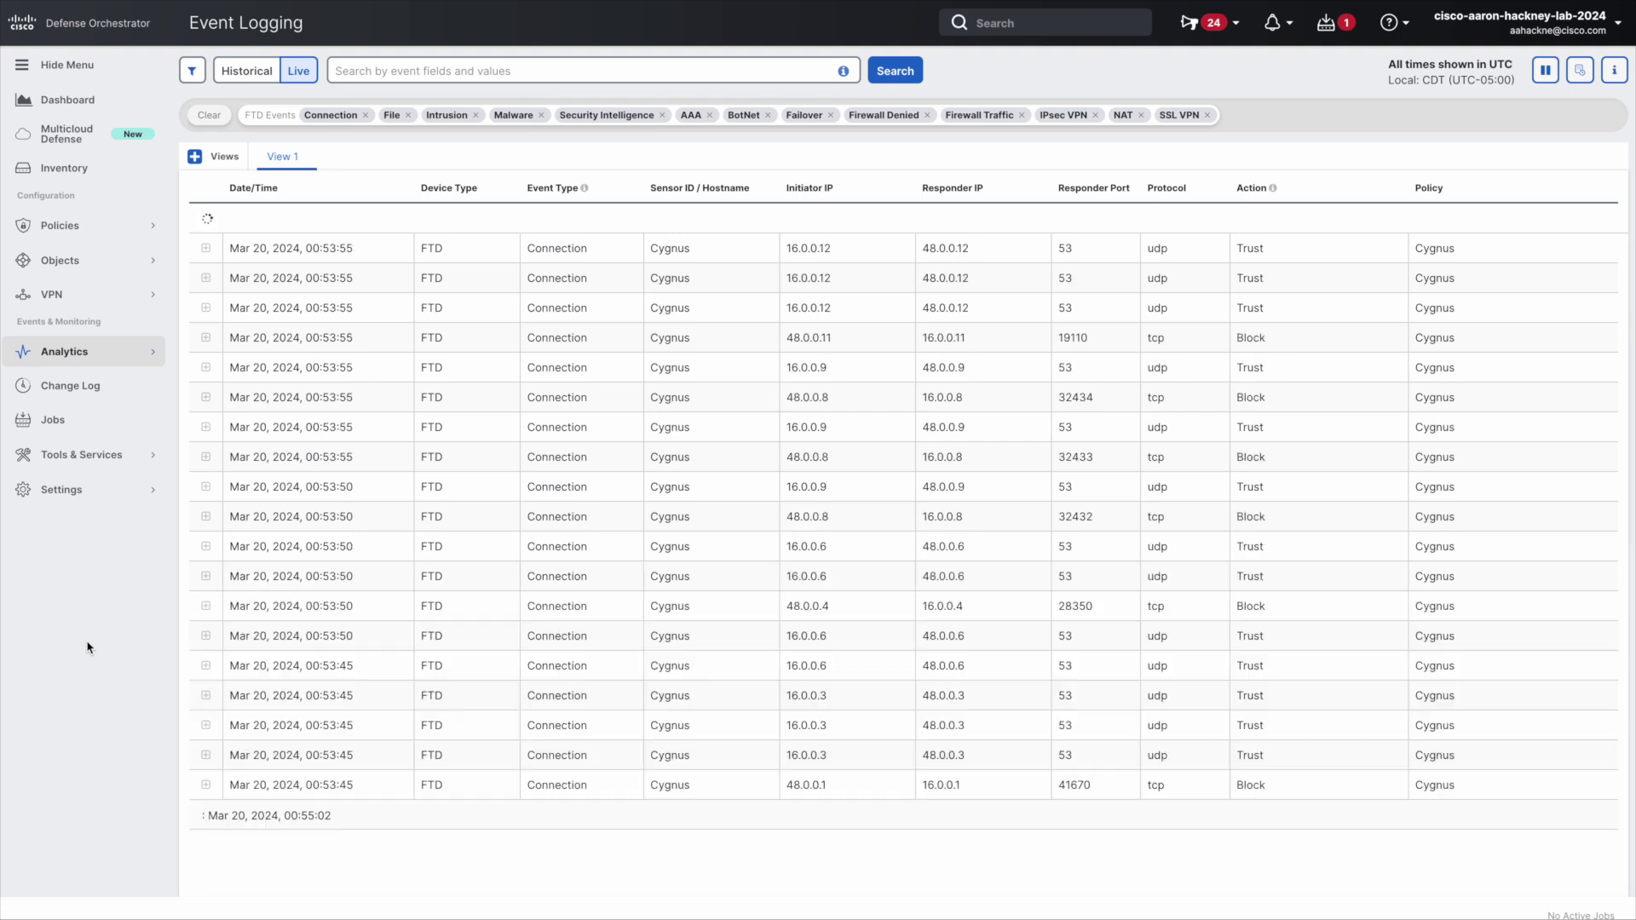
Pause live events and inspect the 16.0.0.19 → 48.0.0.19 Trust event matching rule trex-test-traffic.
{"action": "left_click", "coordinate": [1544, 70]}
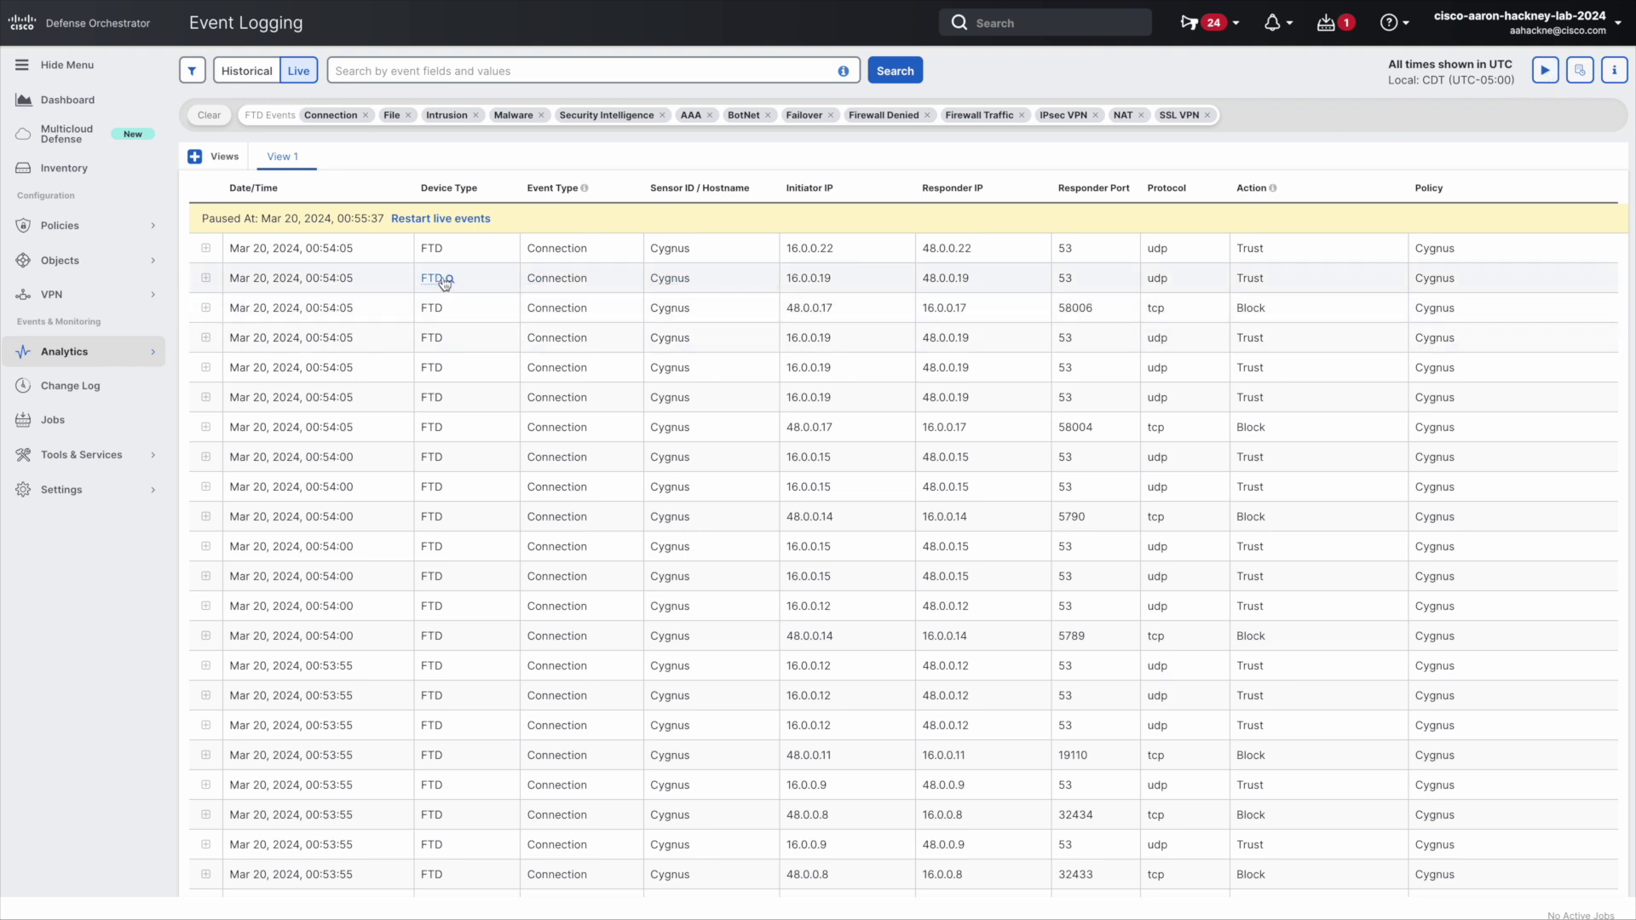
{"action": "left_click", "coordinate": [205, 280]}
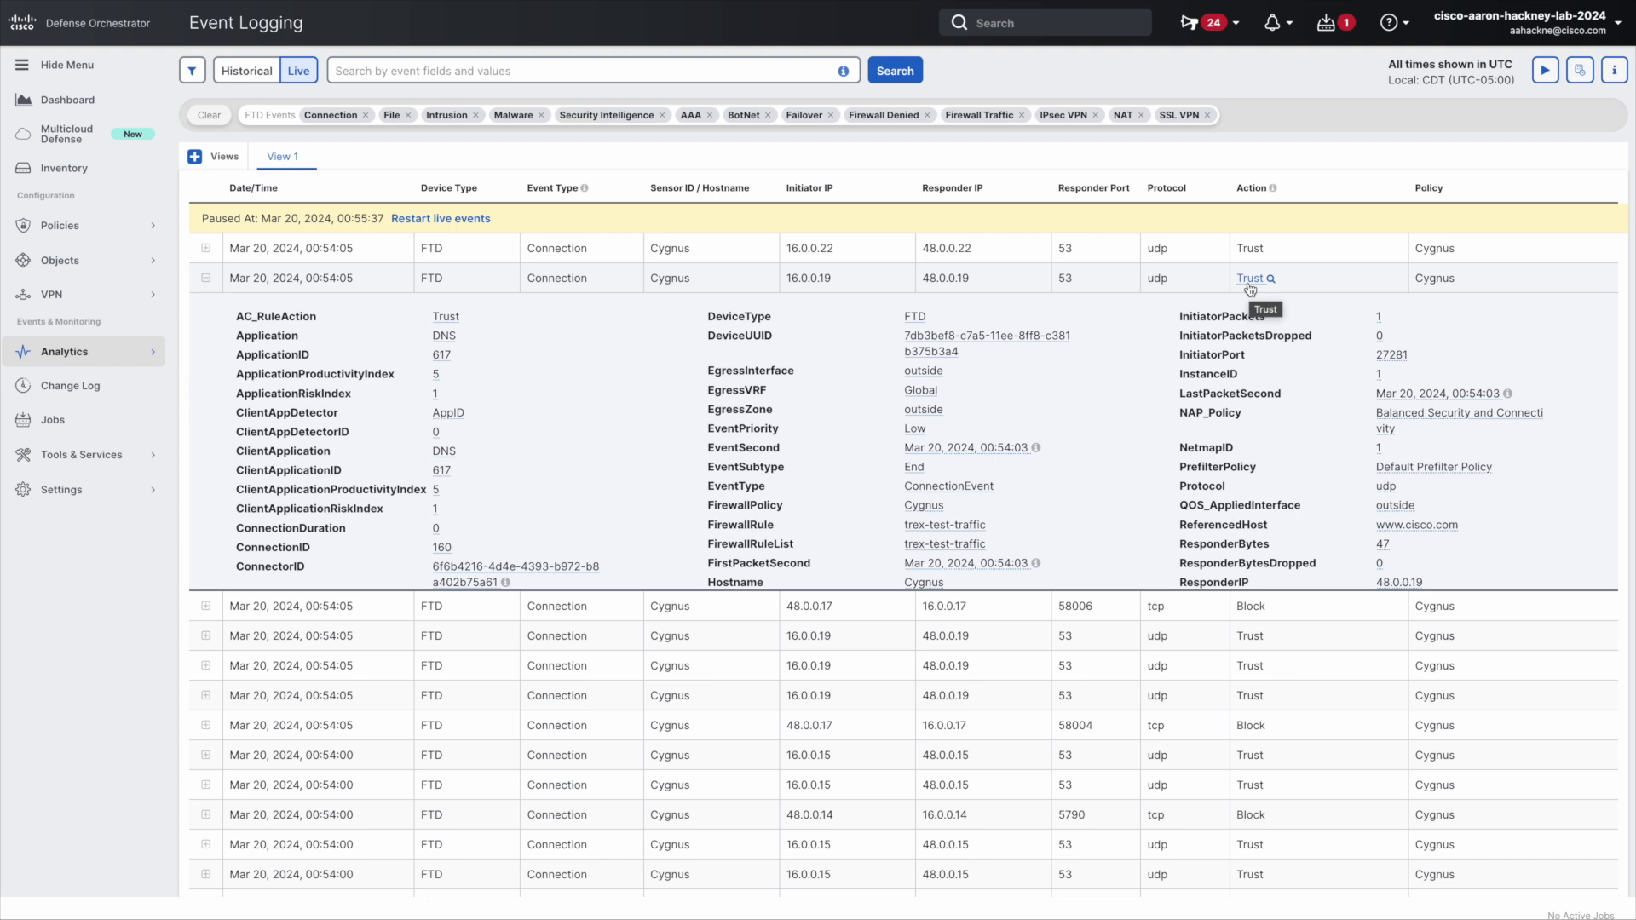
{"action": "scroll", "coordinate": [1088, 481], "scroll_direction": "down", "scroll_amount": 2}
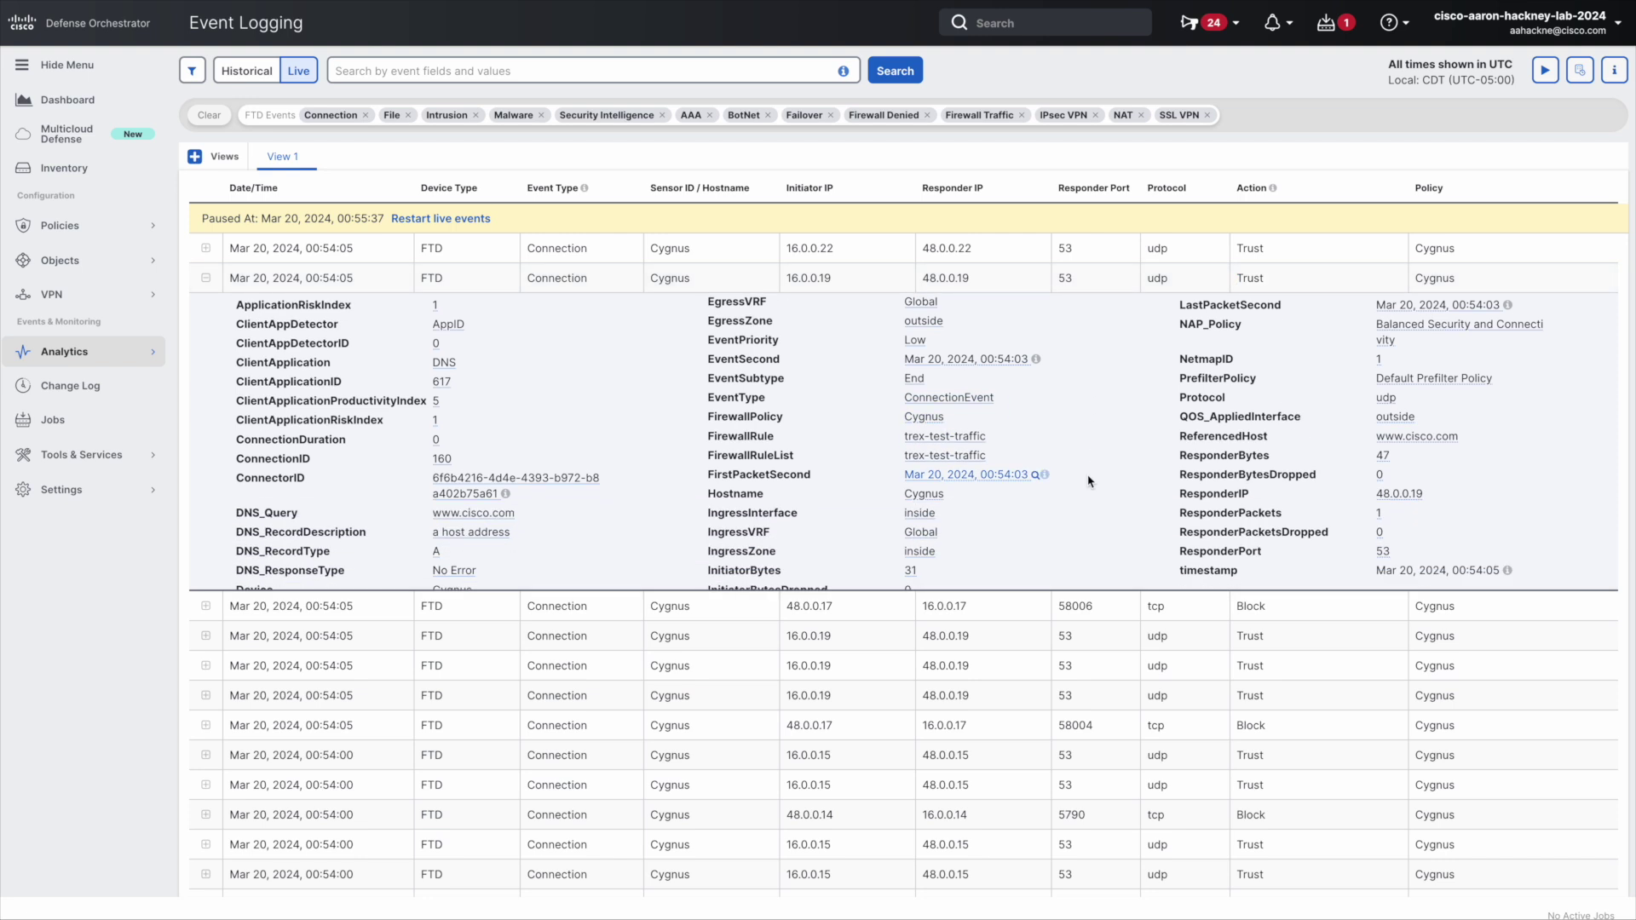
{"action": "scroll", "coordinate": [1088, 481], "scroll_direction": "up", "scroll_amount": 1}
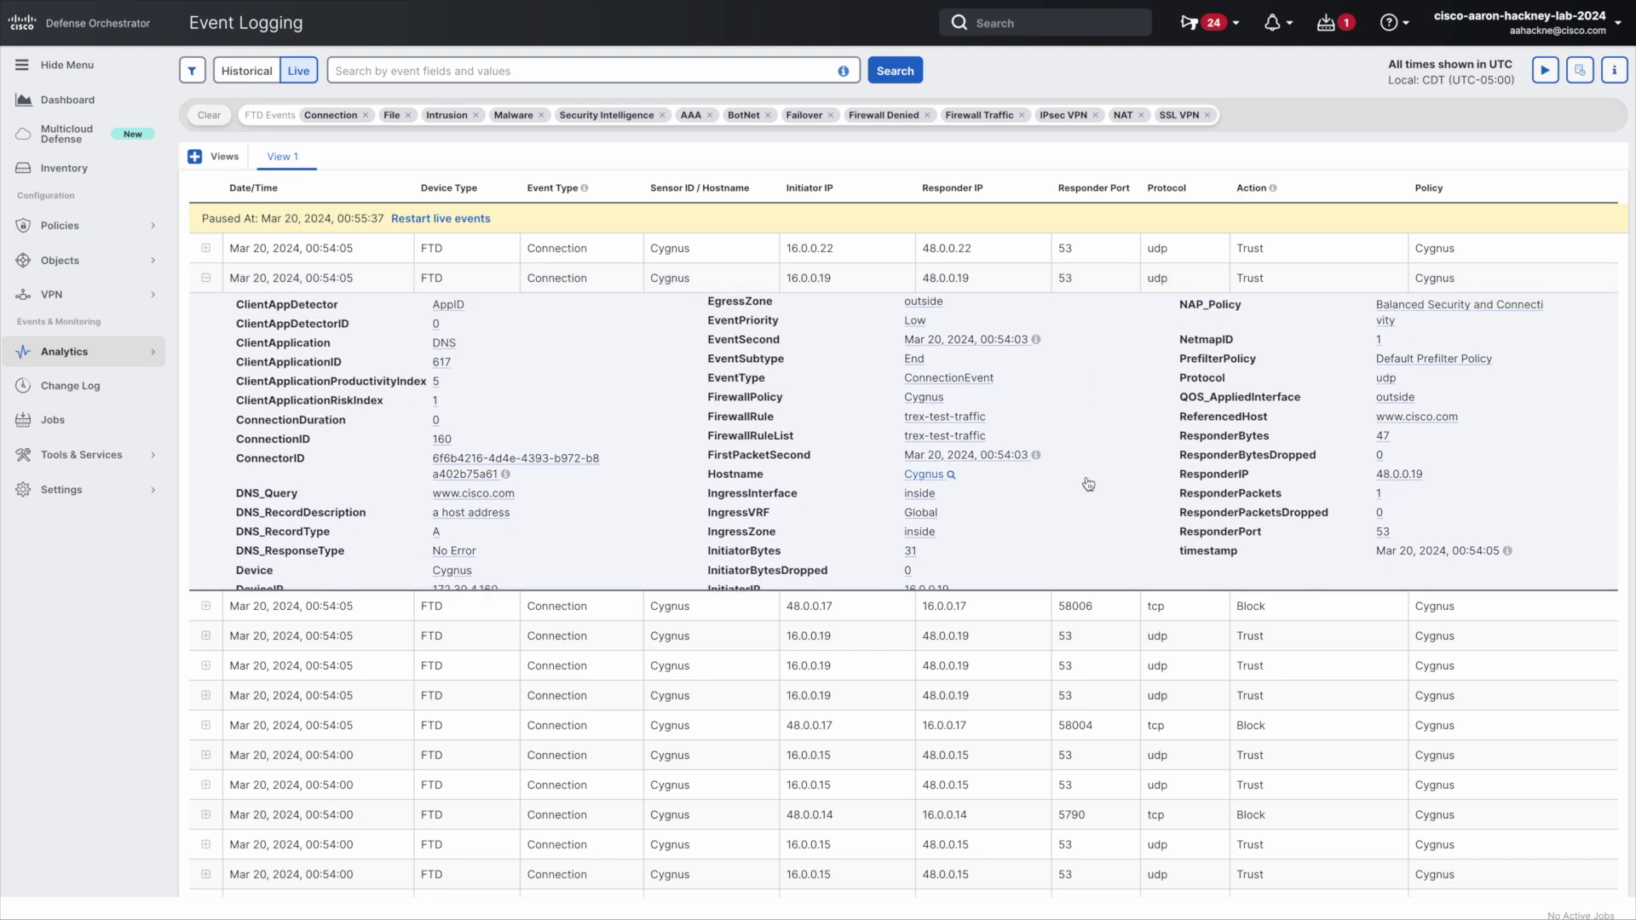
{"action": "scroll", "coordinate": [1088, 483], "scroll_direction": "up", "scroll_amount": 2}
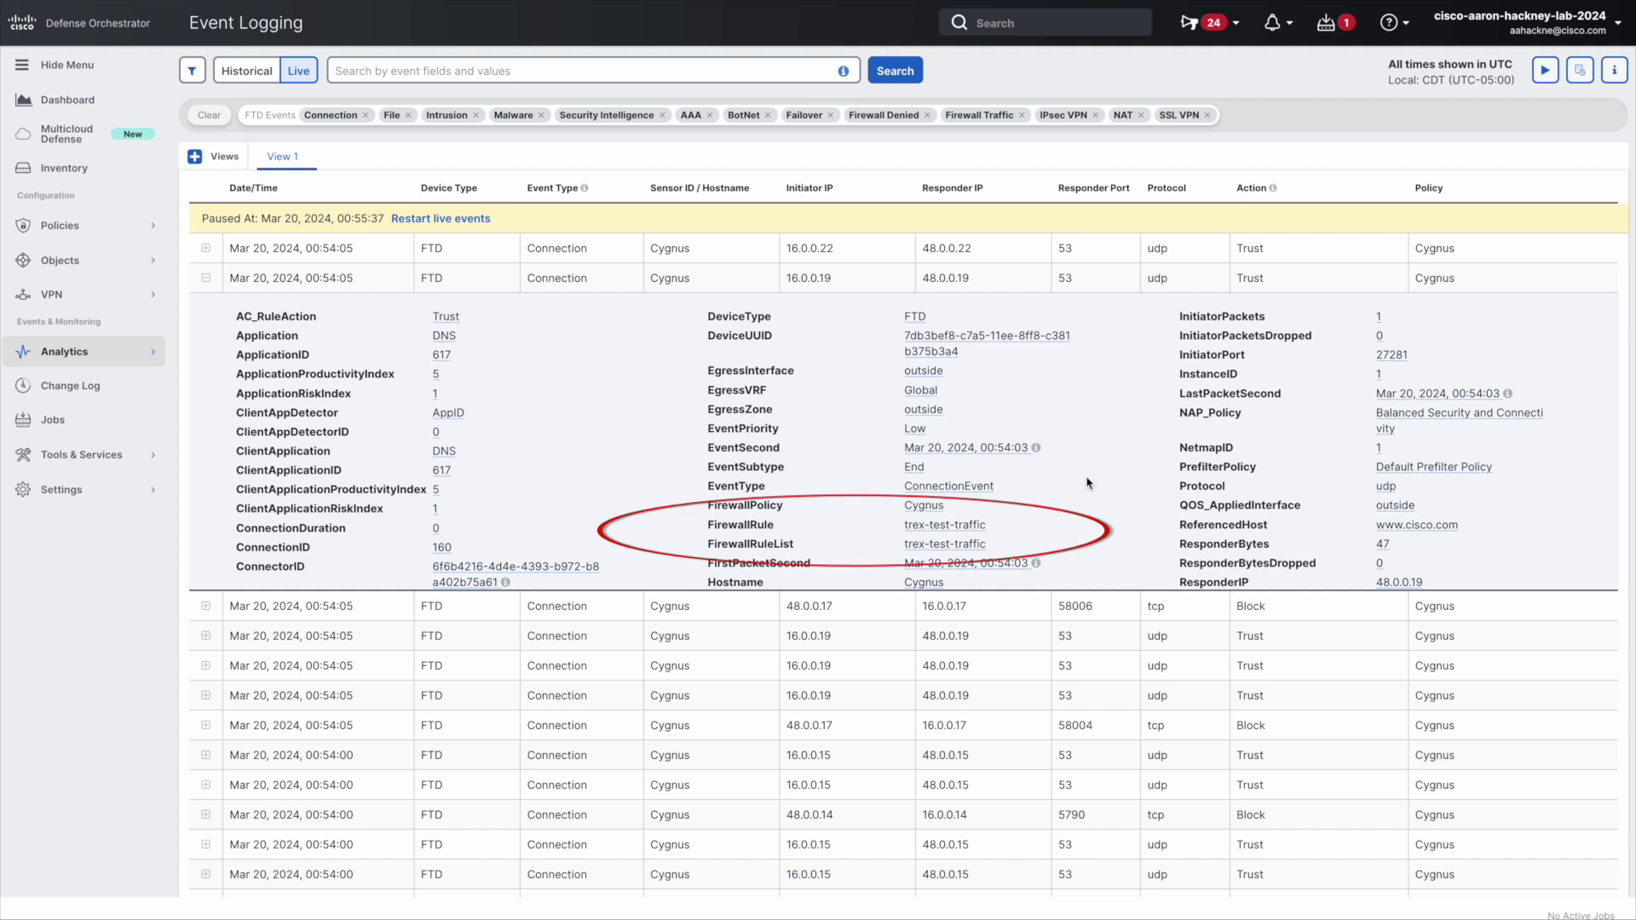
{"action": "scroll", "coordinate": [1083, 486], "scroll_direction": "down", "scroll_amount": 1}
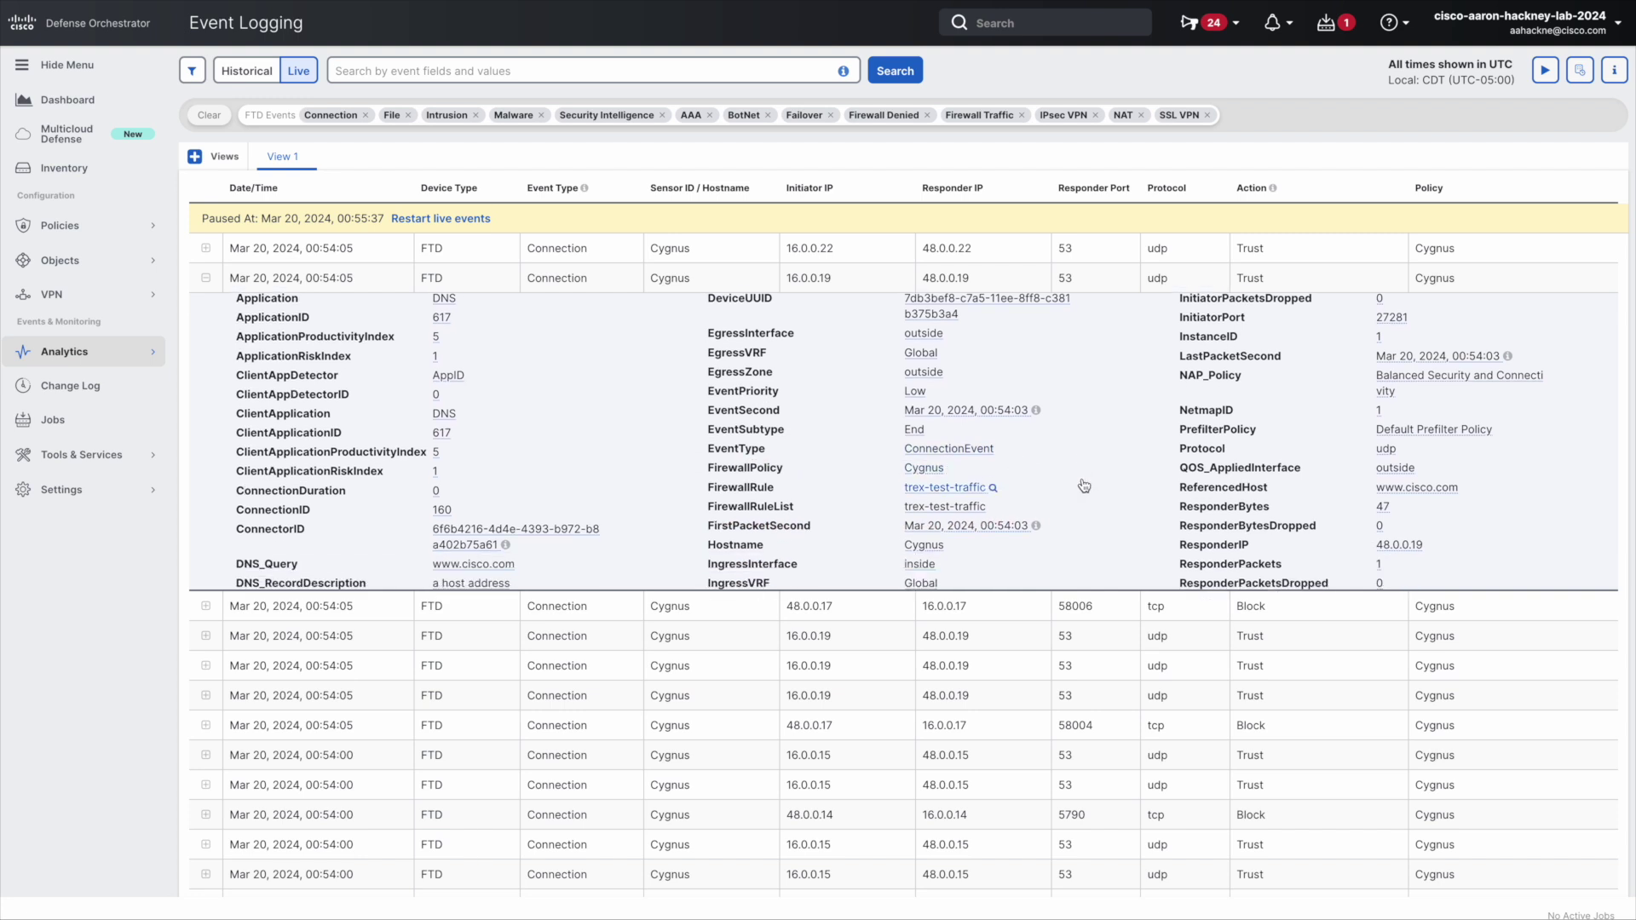
{"action": "scroll", "coordinate": [1083, 487], "scroll_direction": "down", "scroll_amount": 3}
{"action": "scroll", "coordinate": [1083, 487], "scroll_direction": "up", "scroll_amount": 3}
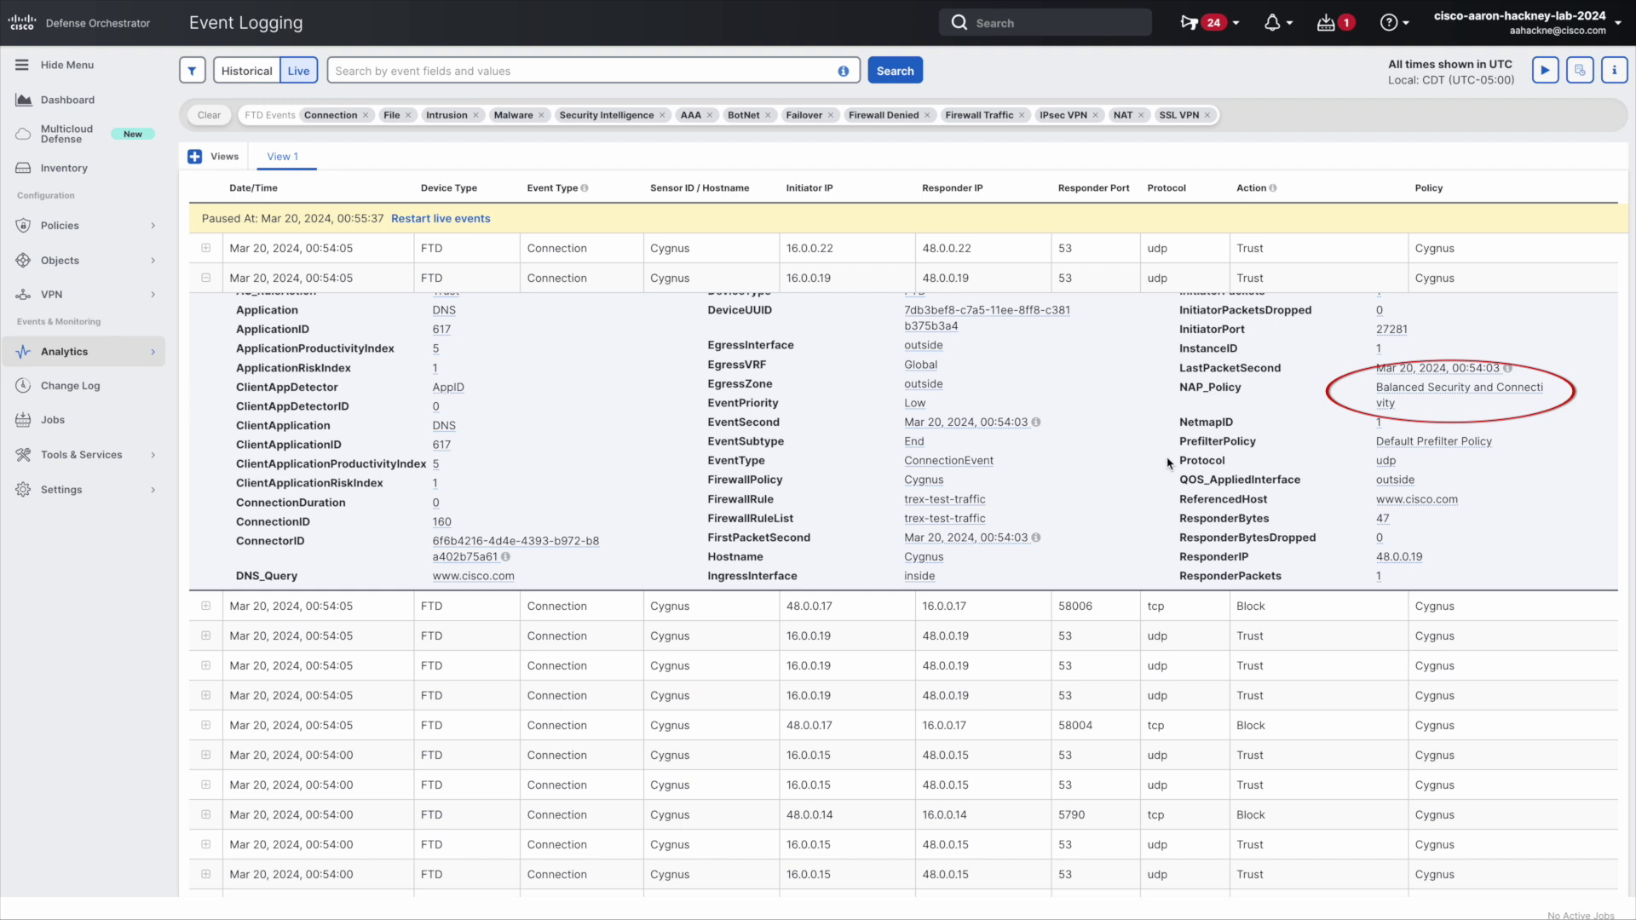
{"action": "scroll", "coordinate": [1169, 463], "scroll_direction": "down", "scroll_amount": 2}
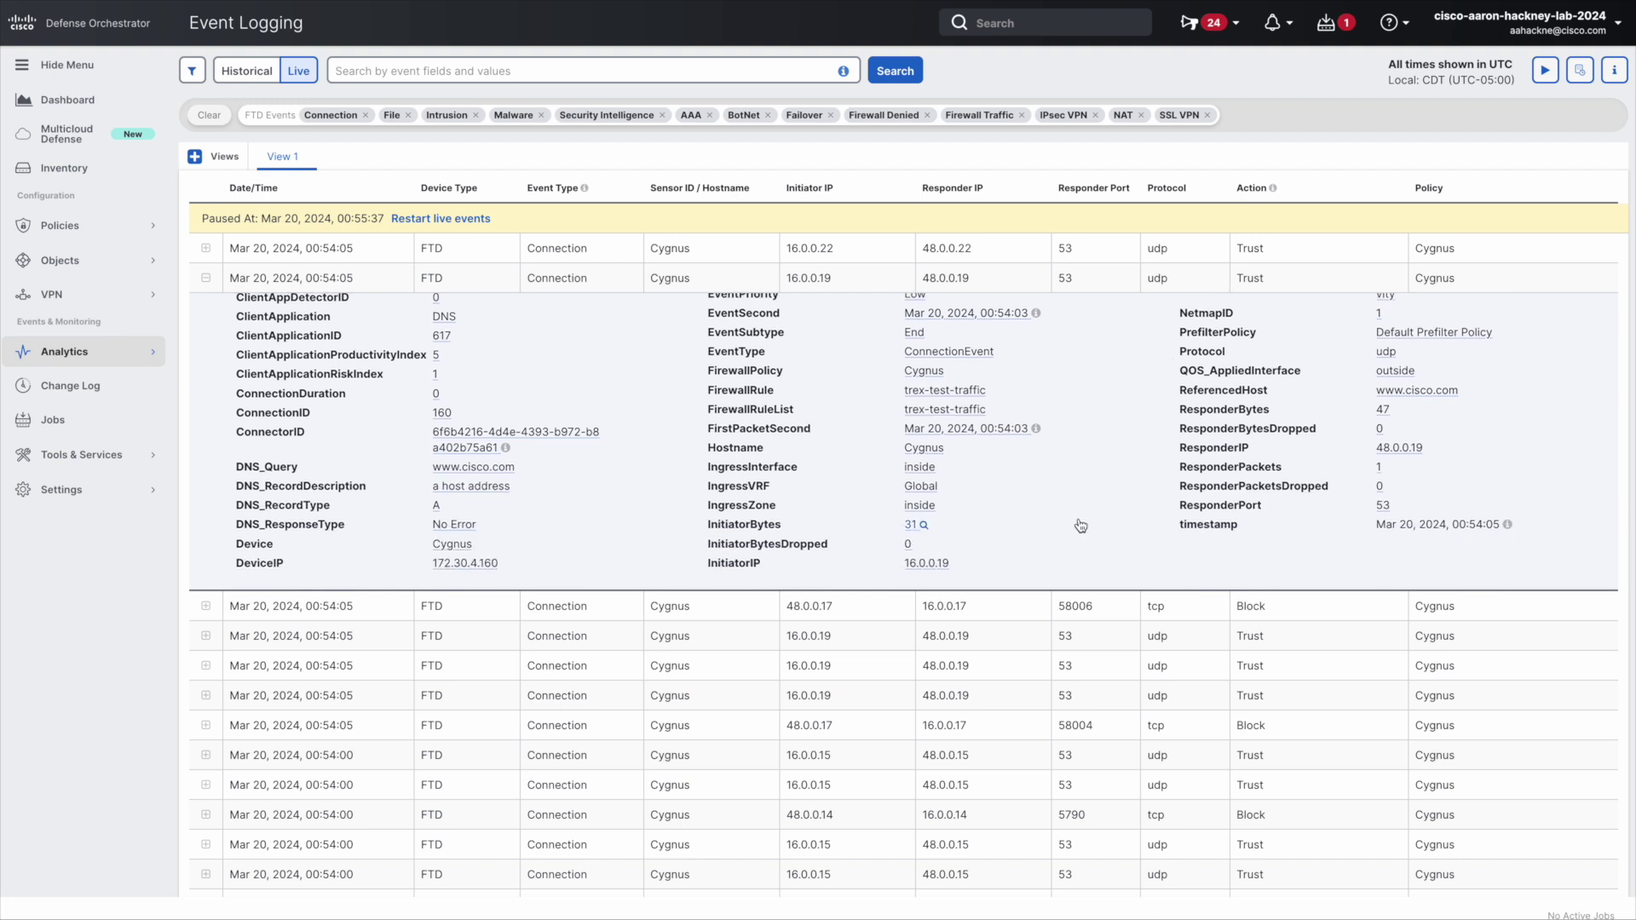
{"action": "scroll", "coordinate": [1069, 522], "scroll_direction": "up", "scroll_amount": 2}
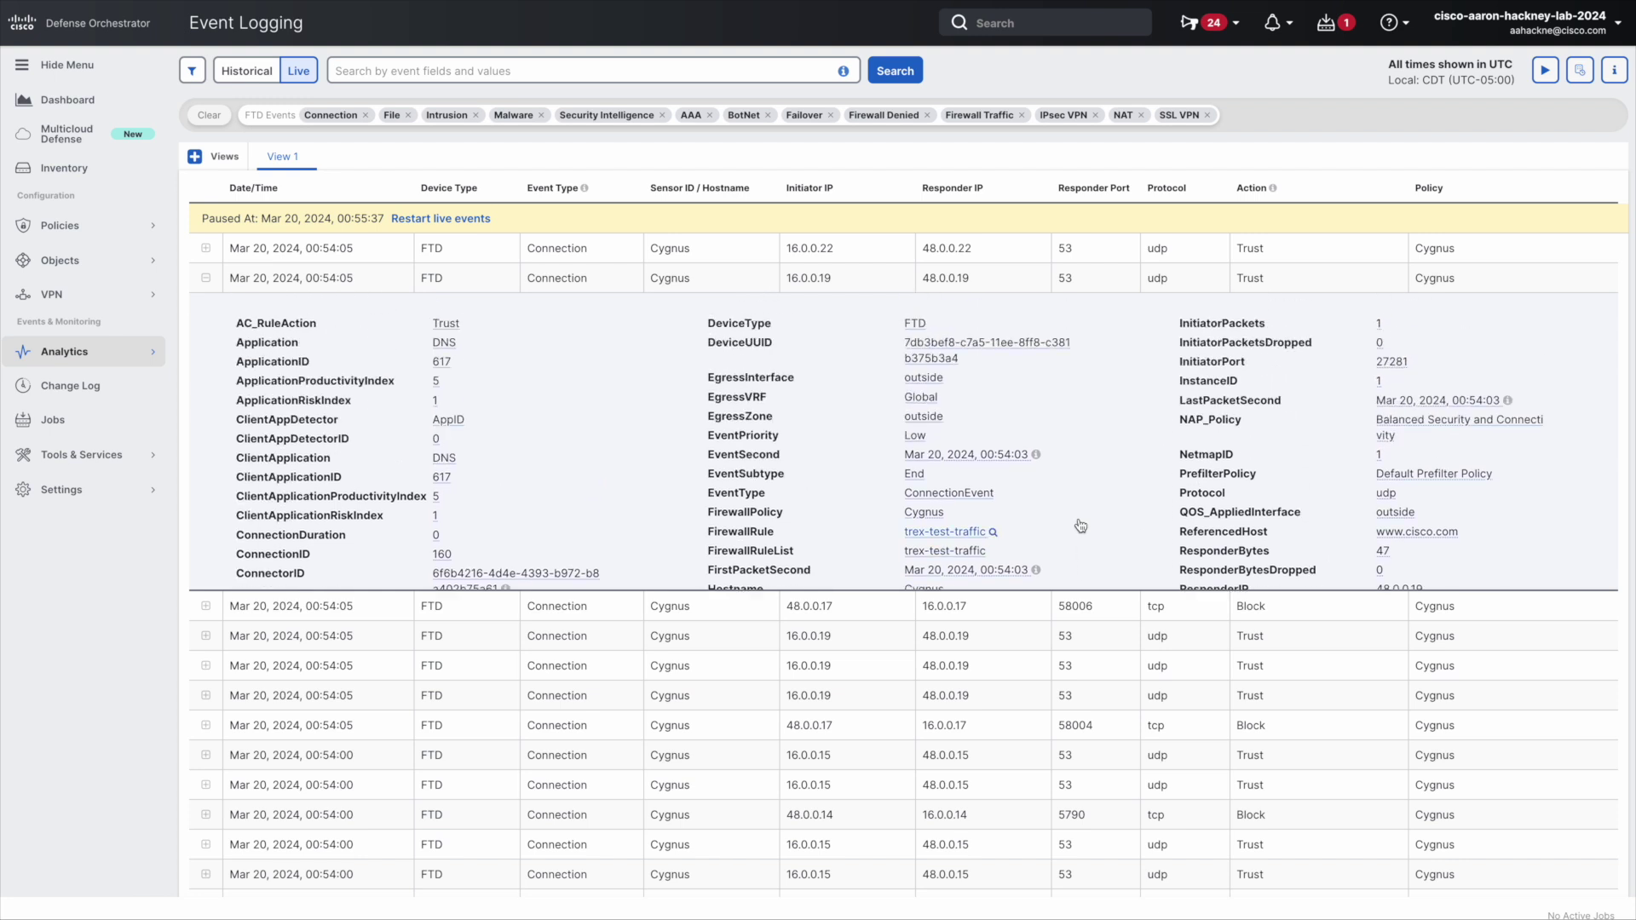
{"action": "left_click", "coordinate": [207, 281]}
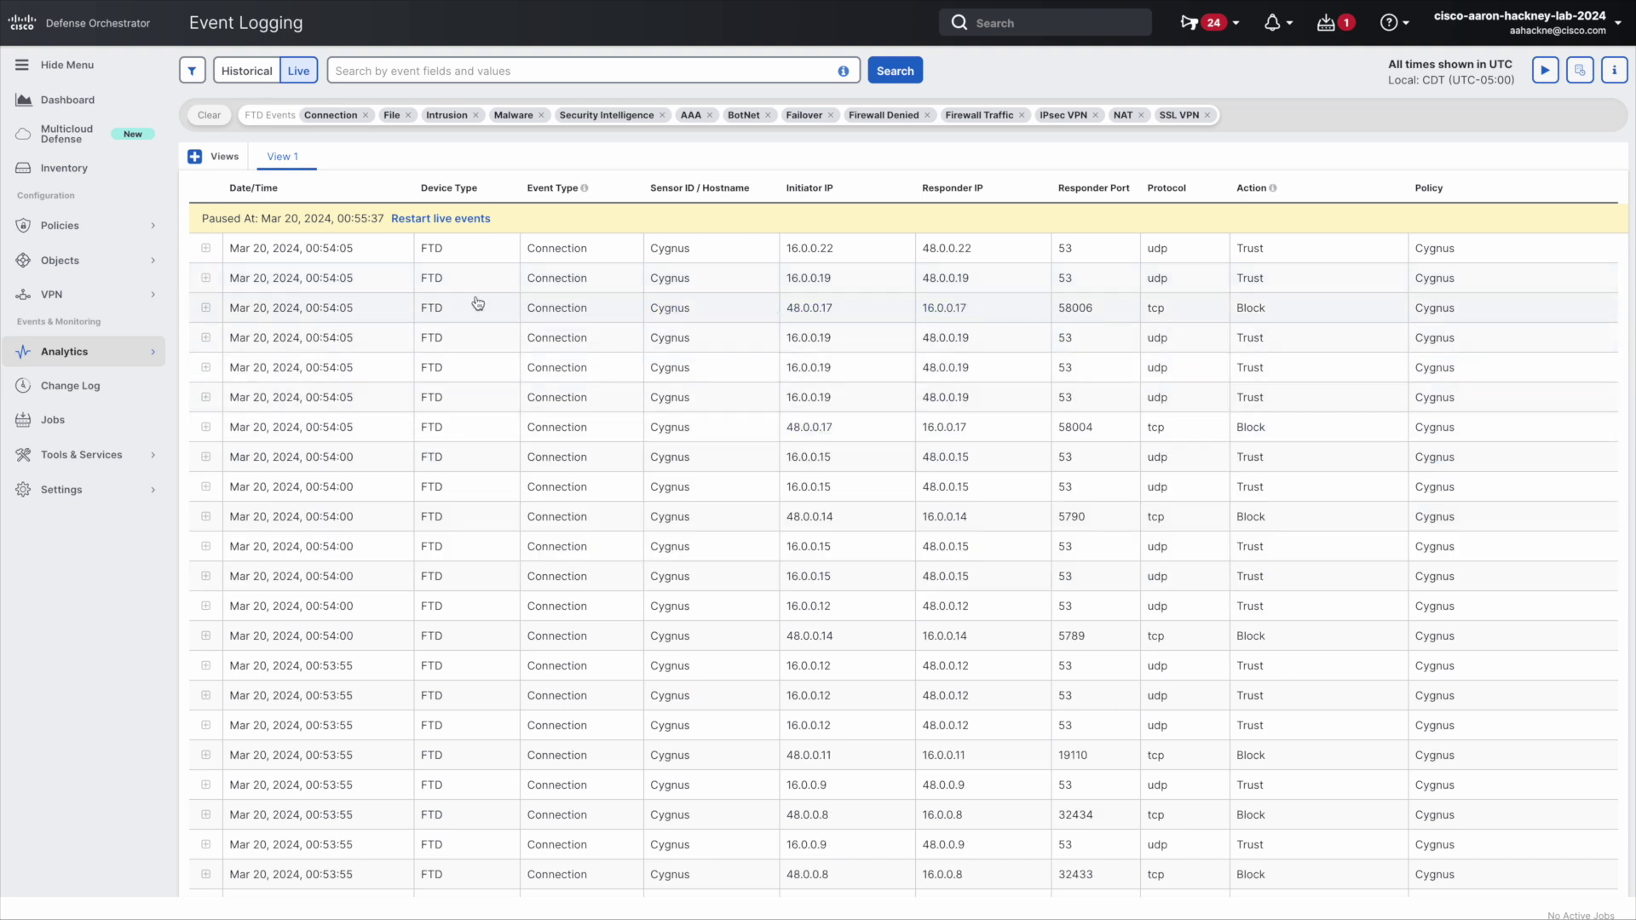
Expand the 48.0.0.17 → 16.0.0.17 Block event to see its Default Action and outside zone.
{"action": "left_click", "coordinate": [206, 308]}
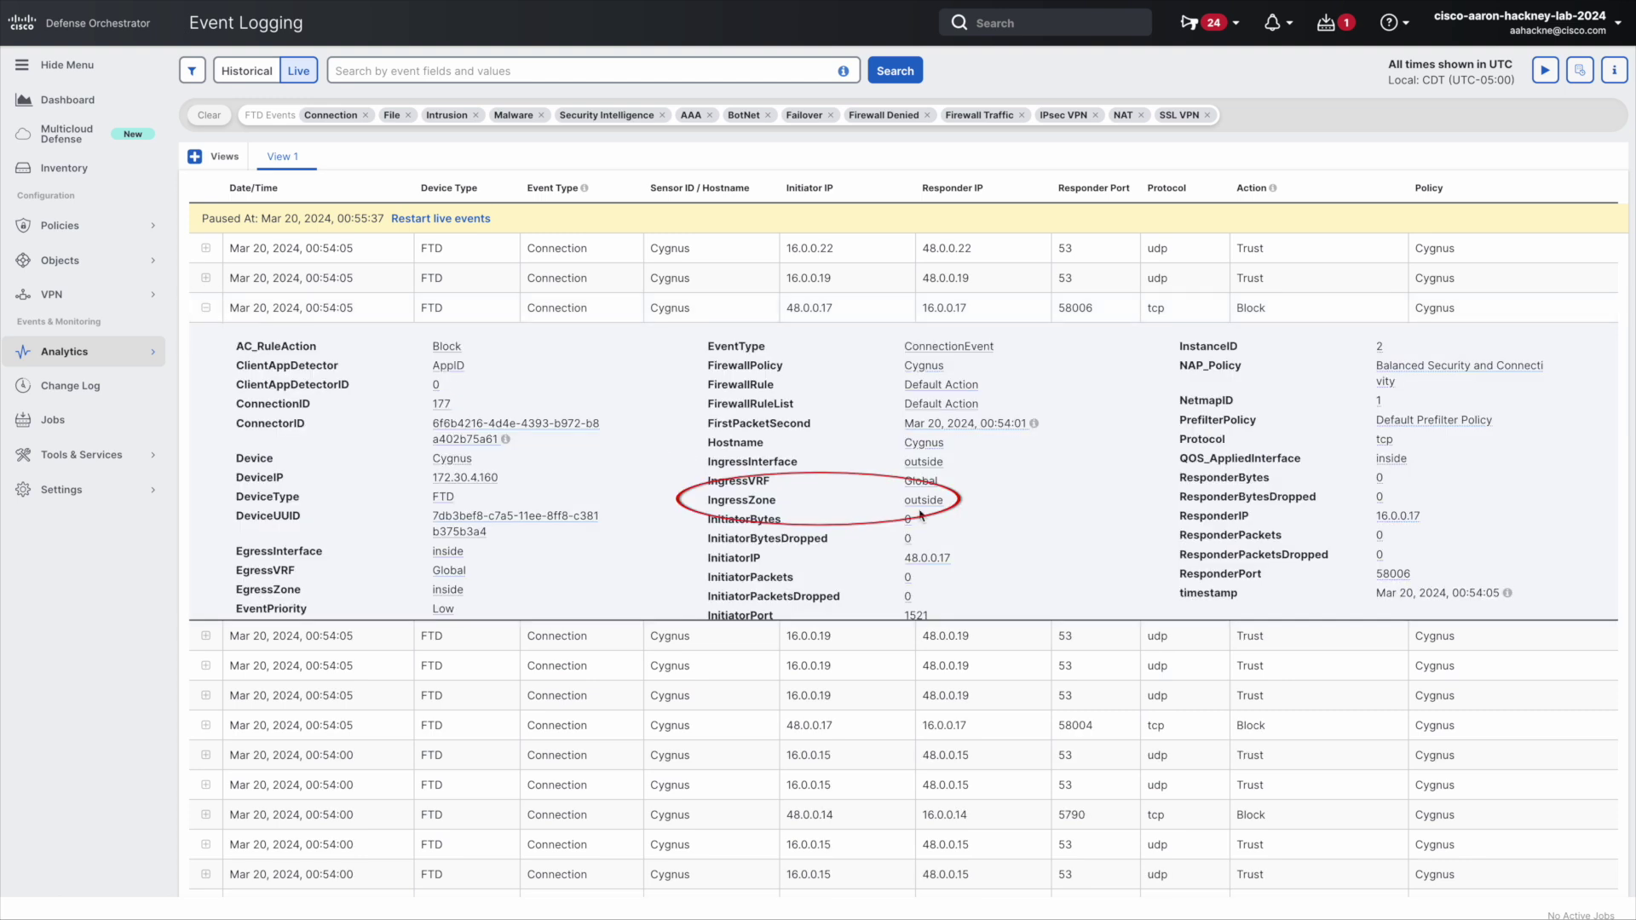
{"action": "scroll", "coordinate": [970, 527], "scroll_direction": "down", "scroll_amount": 1}
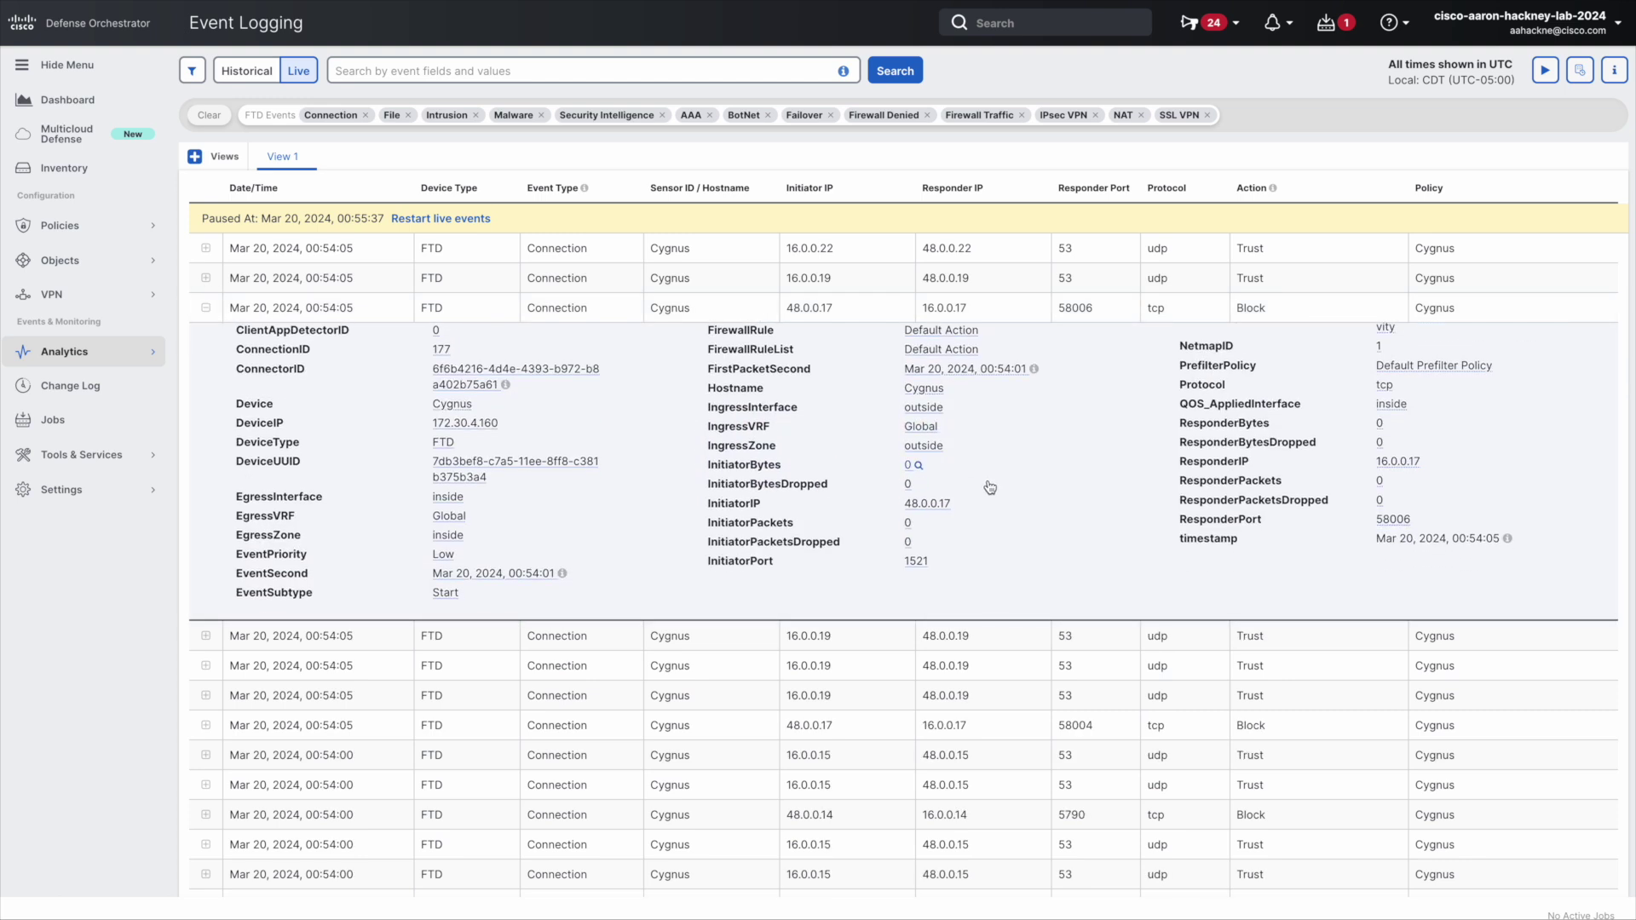
{"action": "scroll", "coordinate": [989, 487], "scroll_direction": "up", "scroll_amount": 1}
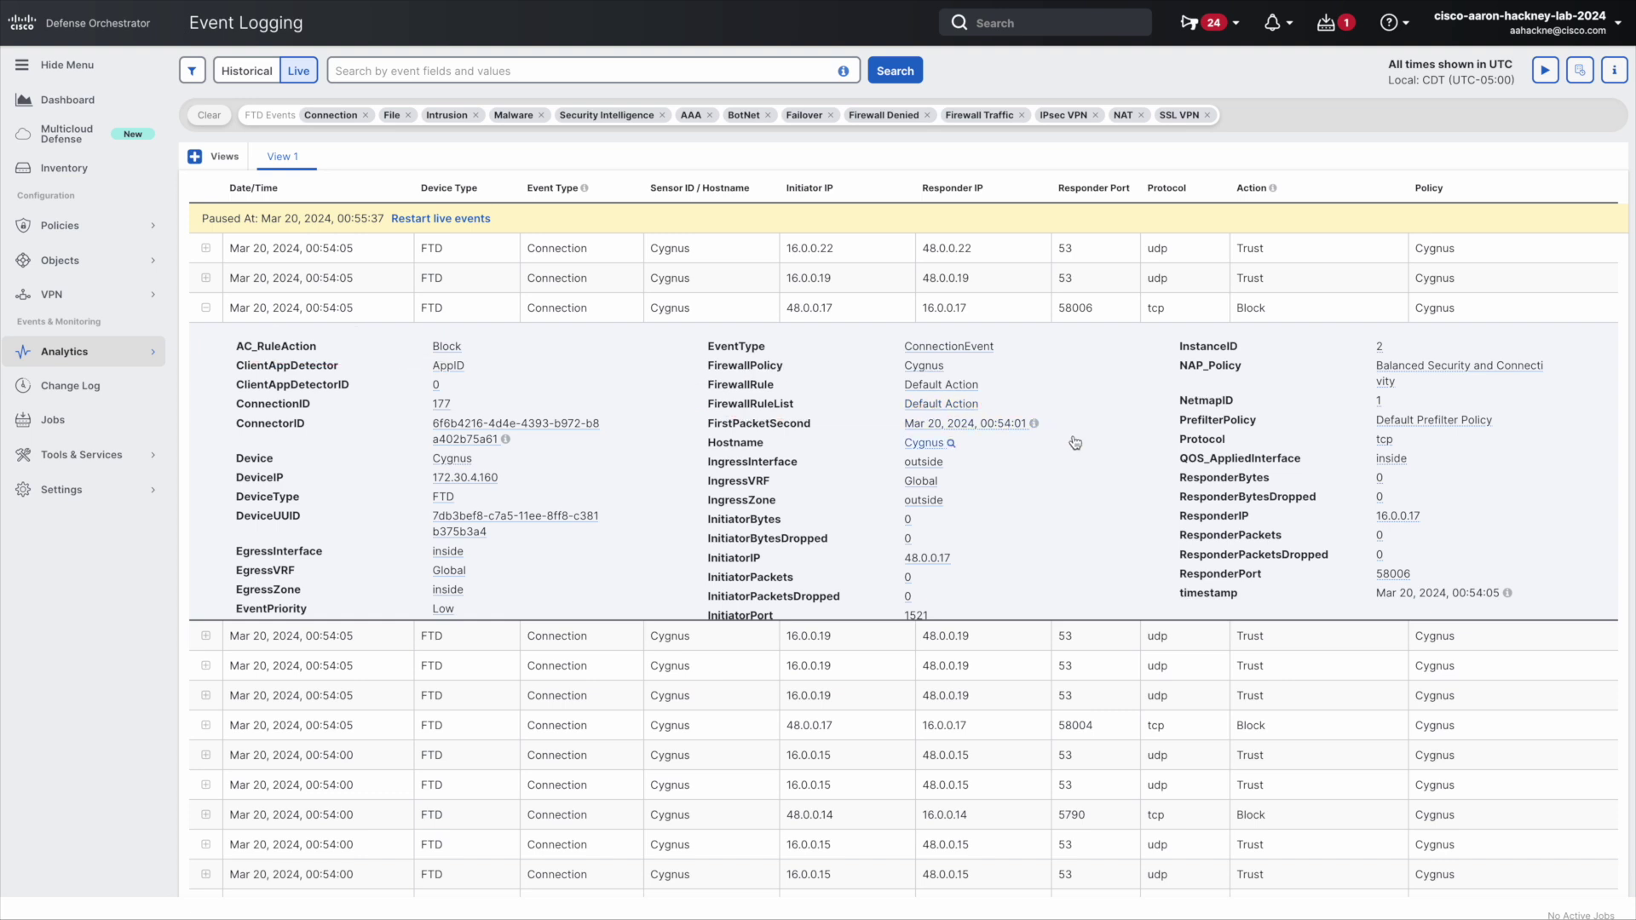
{"action": "scroll", "coordinate": [1093, 444], "scroll_direction": "down", "scroll_amount": 2}
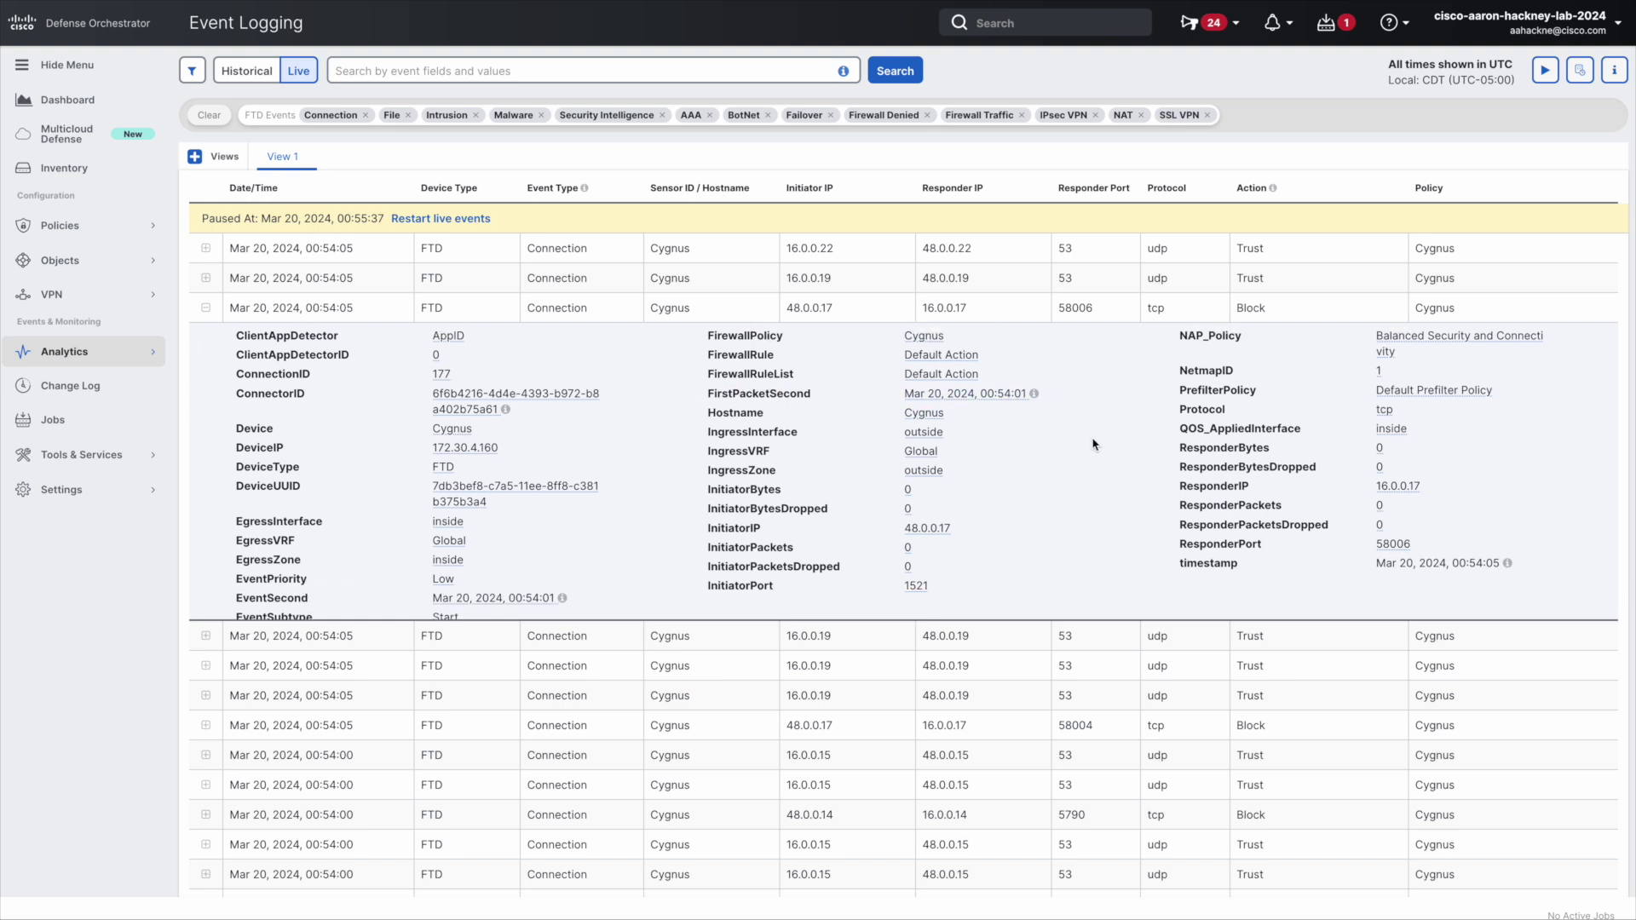
{"action": "scroll", "coordinate": [1093, 443], "scroll_direction": "up", "scroll_amount": 2}
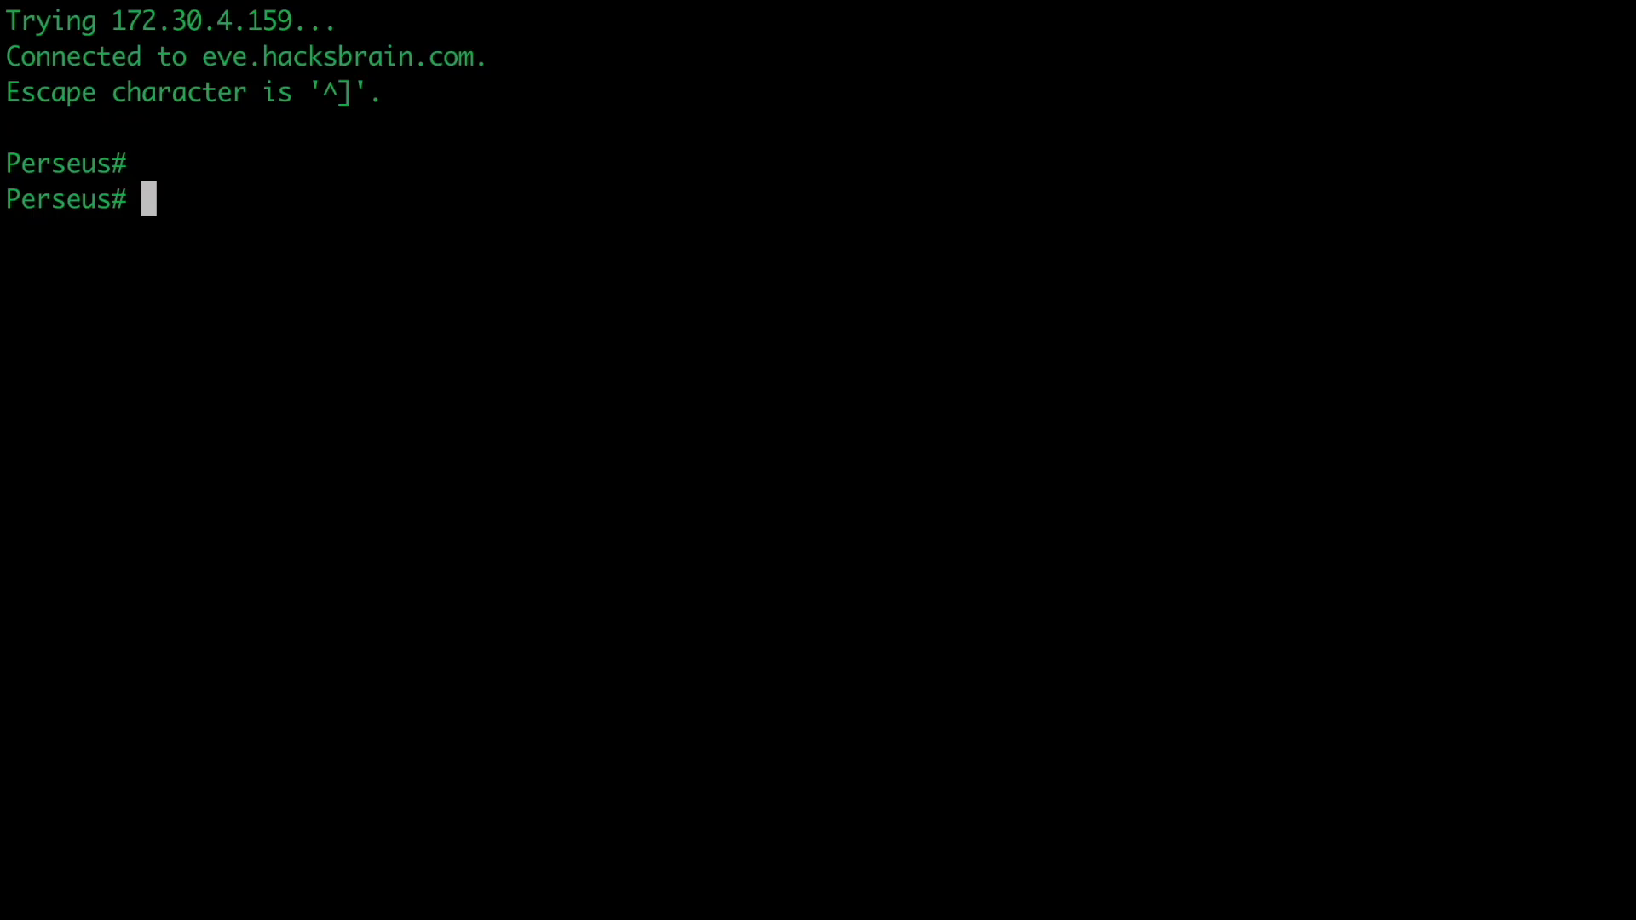
Run 'show run log' on Perseus and highlight the syslog host 172.30.4.162.
{"action": "type", "text": "show run "}
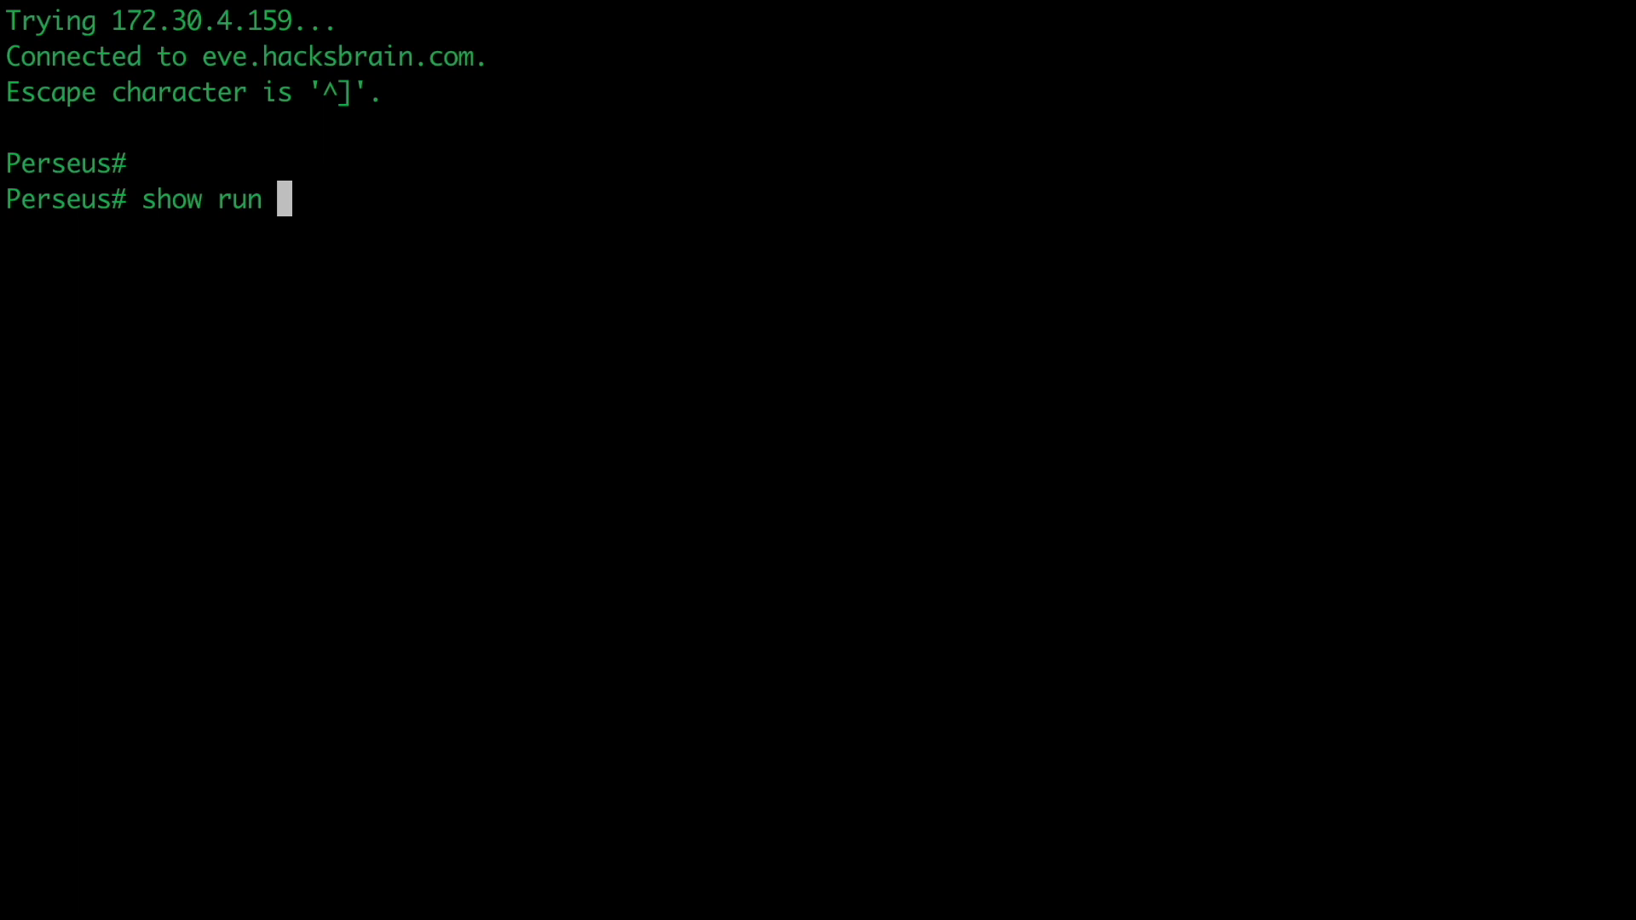
{"action": "type", "text": "log"}
{"action": "key", "text": "Return"}
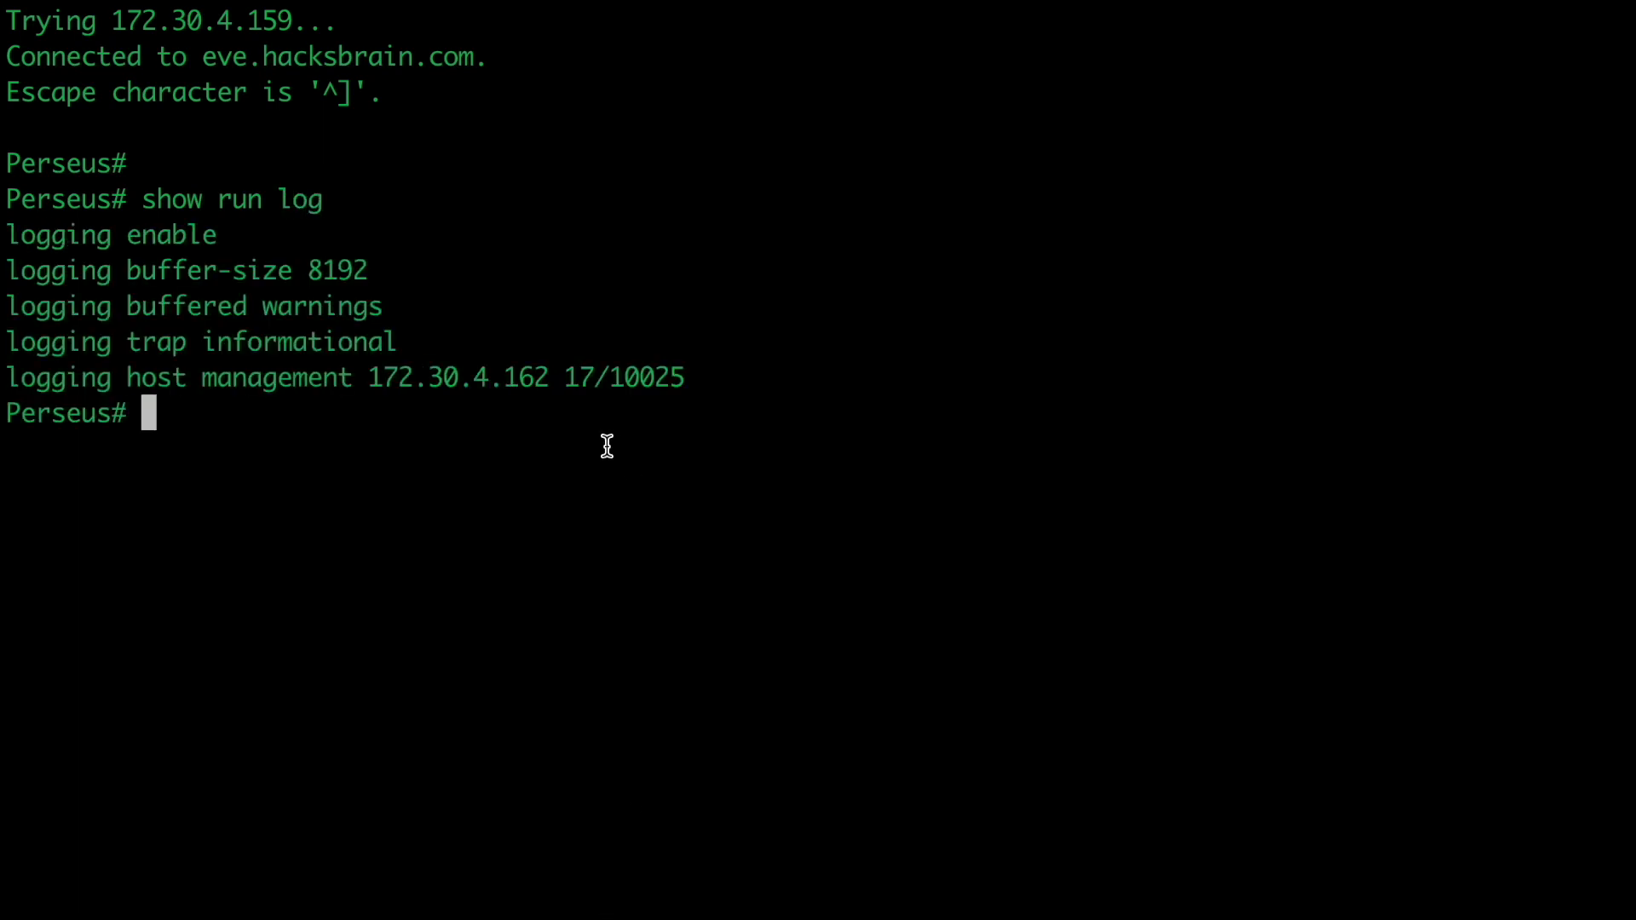
{"action": "double_click", "coordinate": [475, 379]}
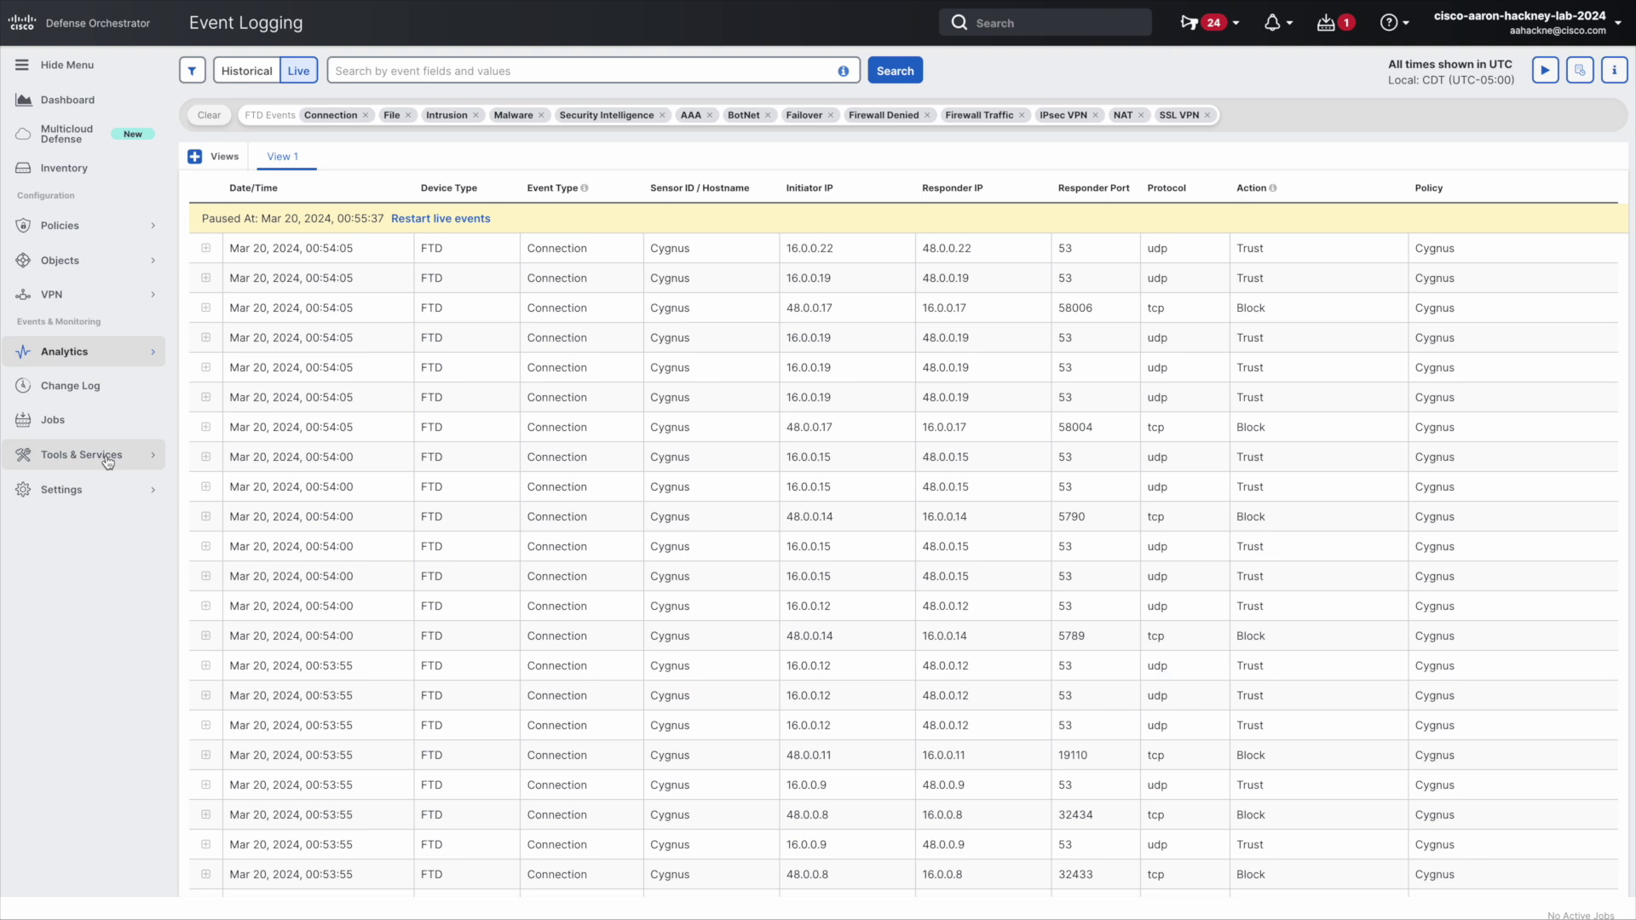
Open Secure Connectors under Tools & Services to see the Secure Event Connector Active with 0 devices.
{"action": "left_click", "coordinate": [106, 457]}
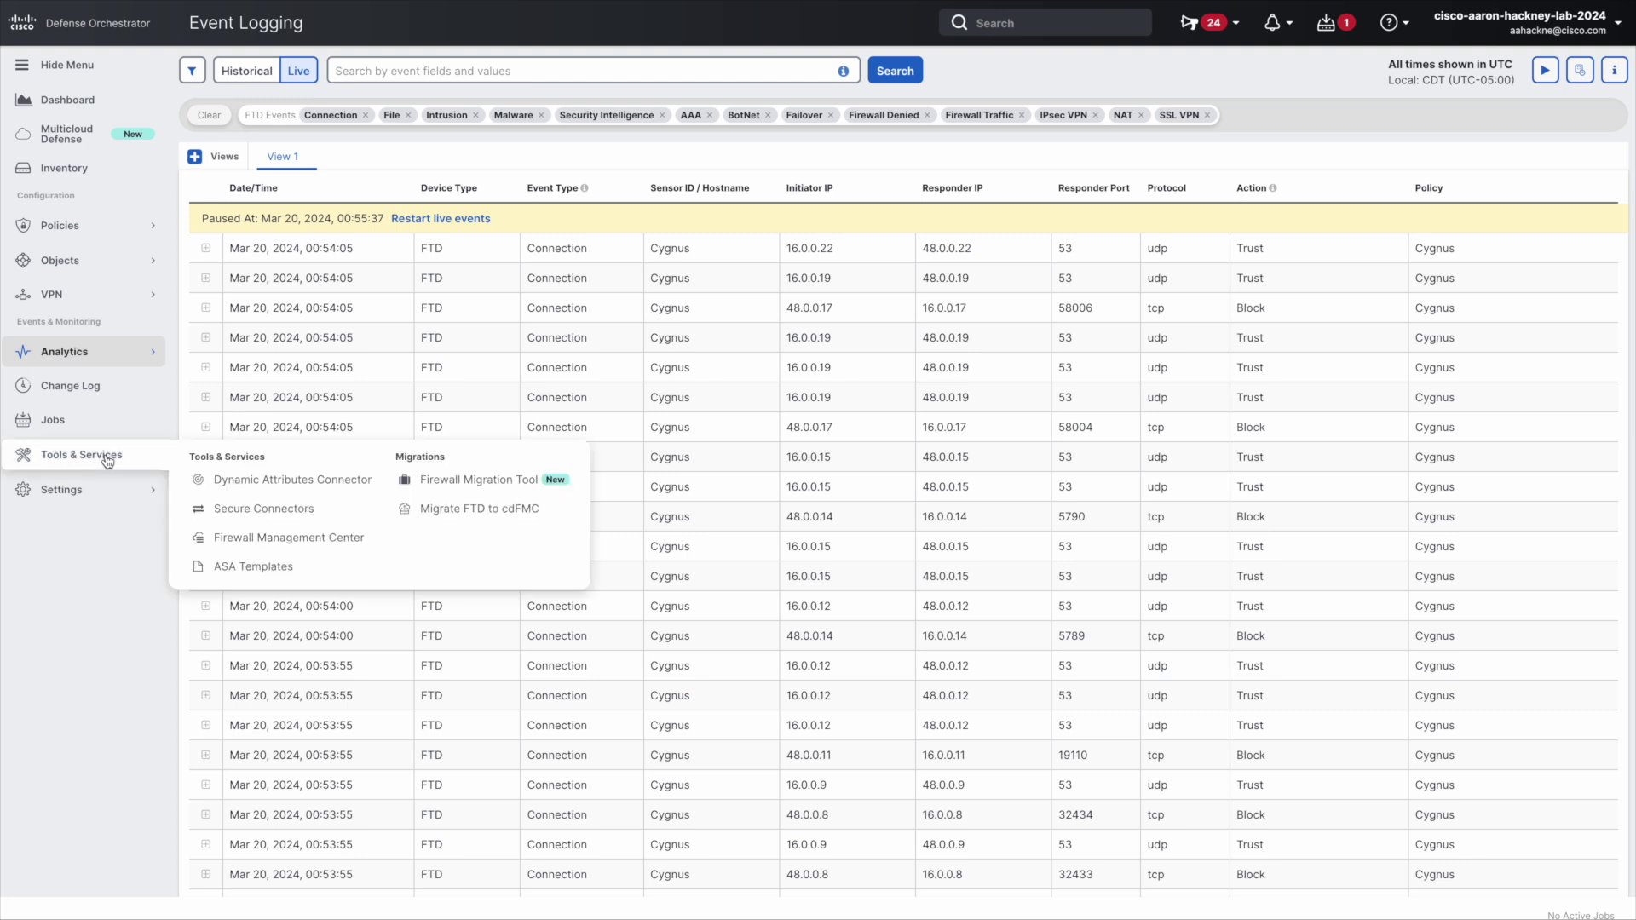
{"action": "left_click", "coordinate": [294, 516]}
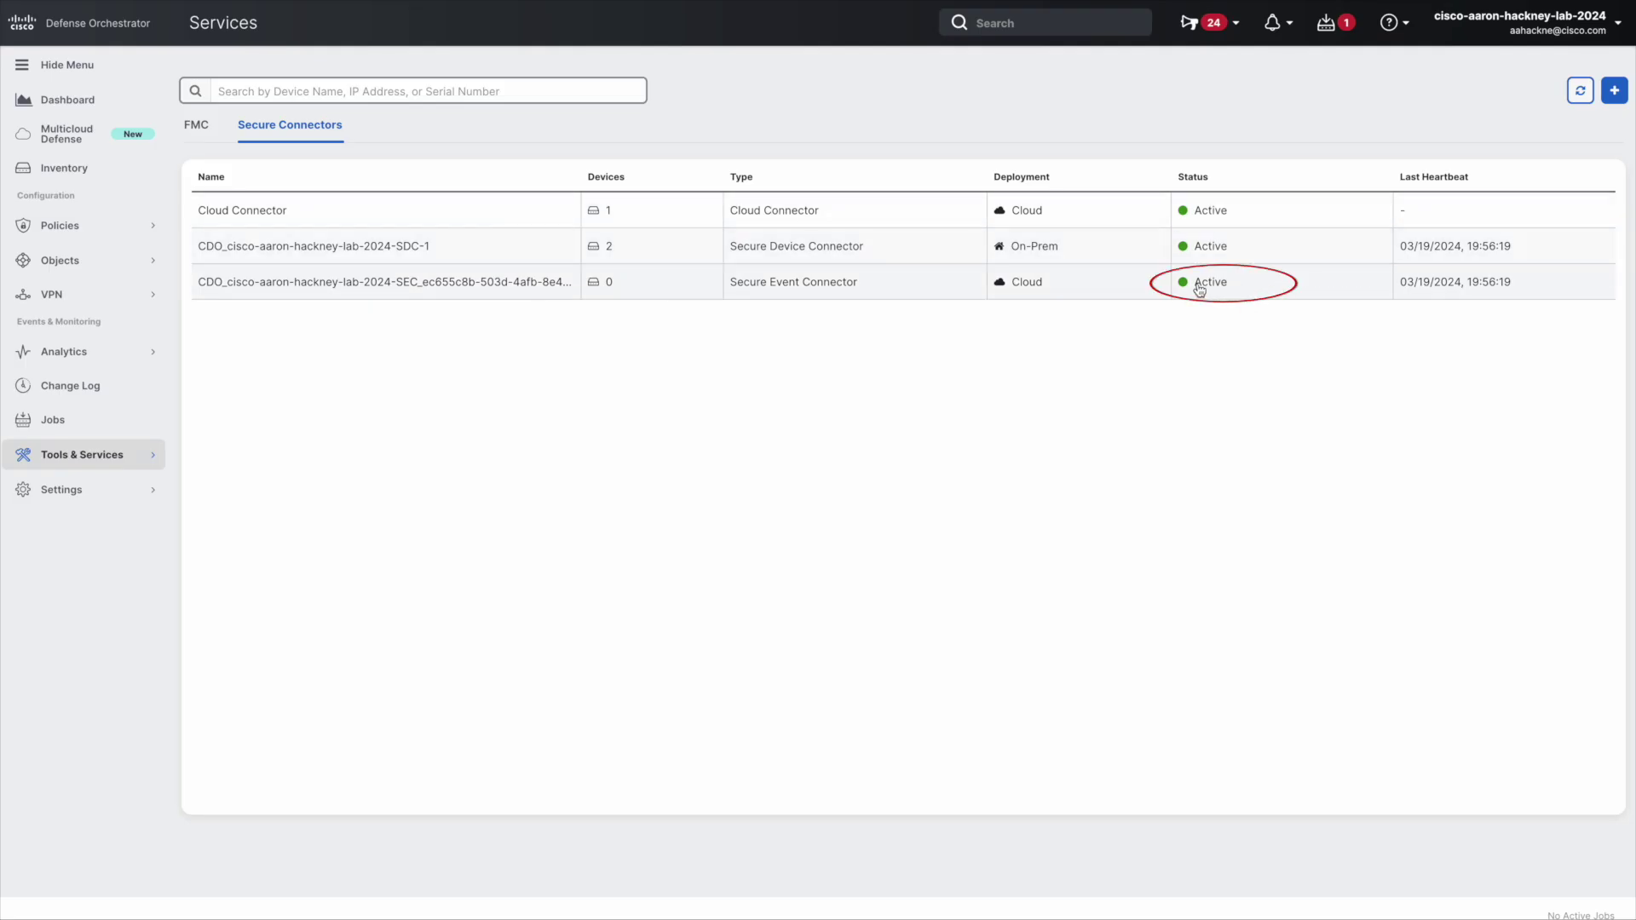
Open the Secure Event Connector details and highlight IP 172.30.4.162, TCP 10125, UDP 10025, NetFlow 10425.
{"action": "left_click", "coordinate": [425, 291]}
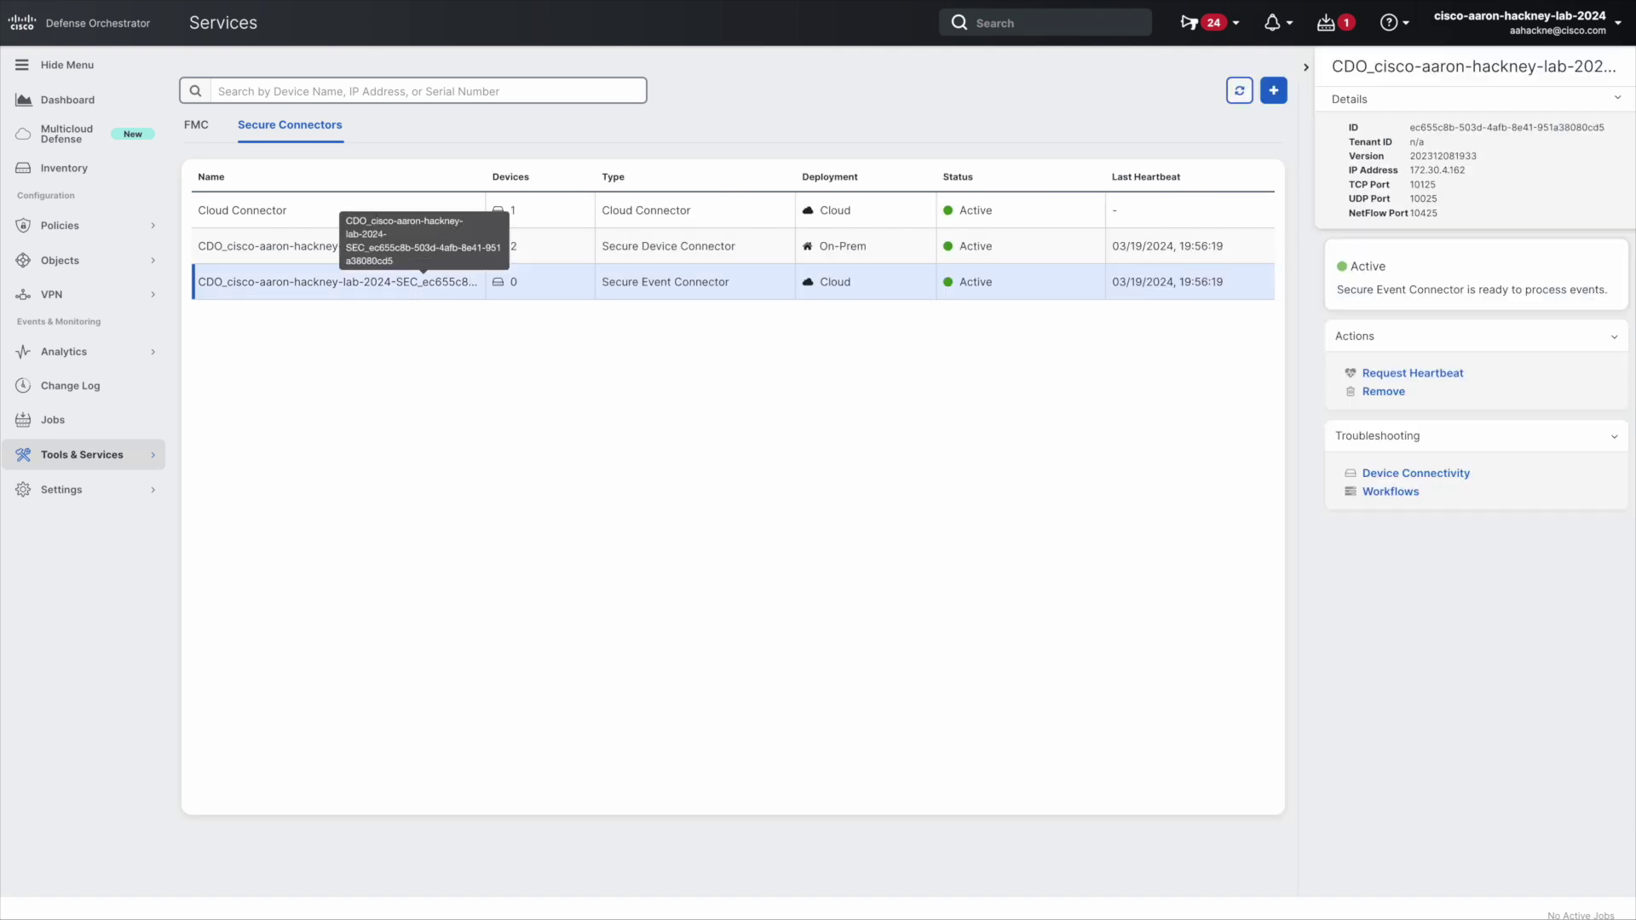
{"action": "double_click", "coordinate": [1422, 199]}
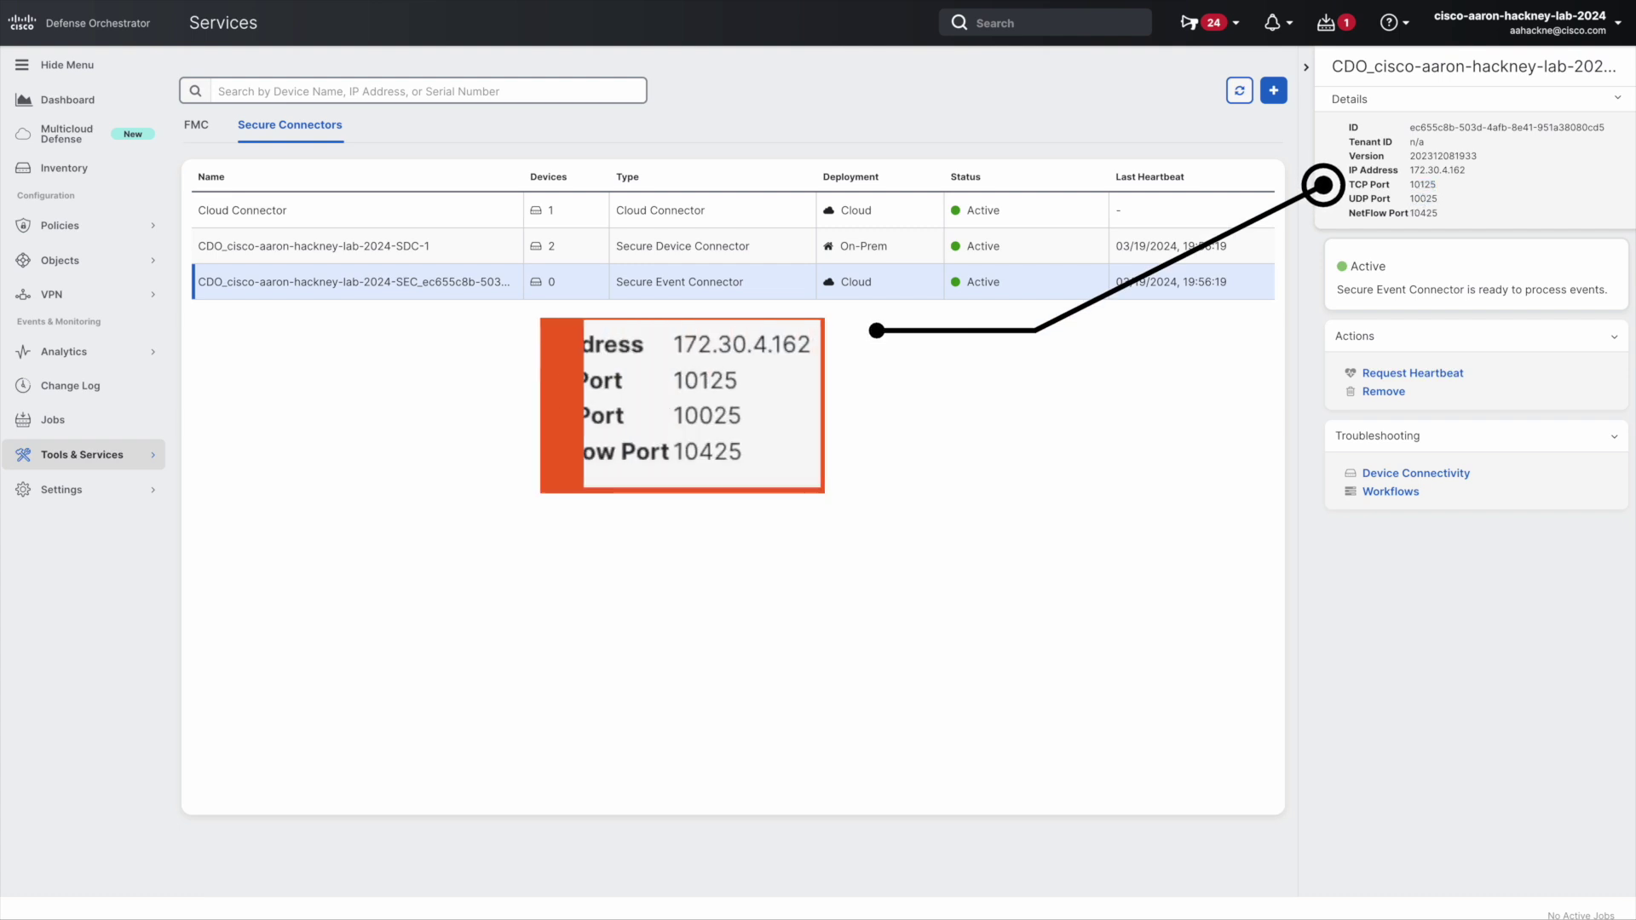
{"action": "double_click", "coordinate": [1427, 213]}
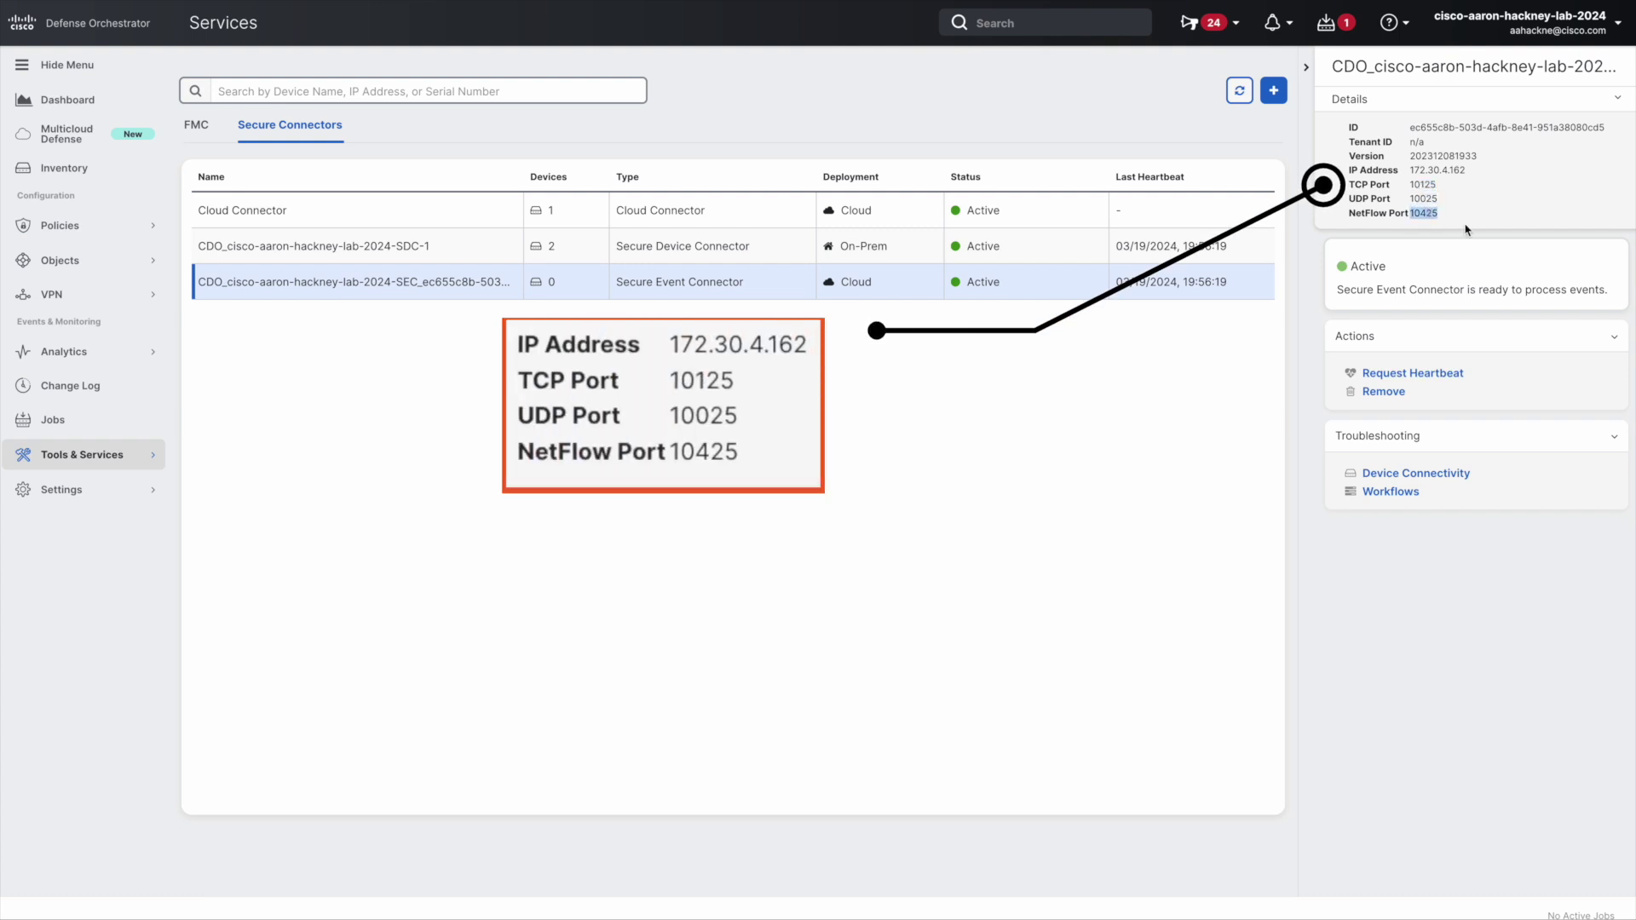
{"action": "double_click", "coordinate": [1423, 198]}
{"action": "double_click", "coordinate": [1424, 184]}
{"action": "double_click", "coordinate": [1361, 213]}
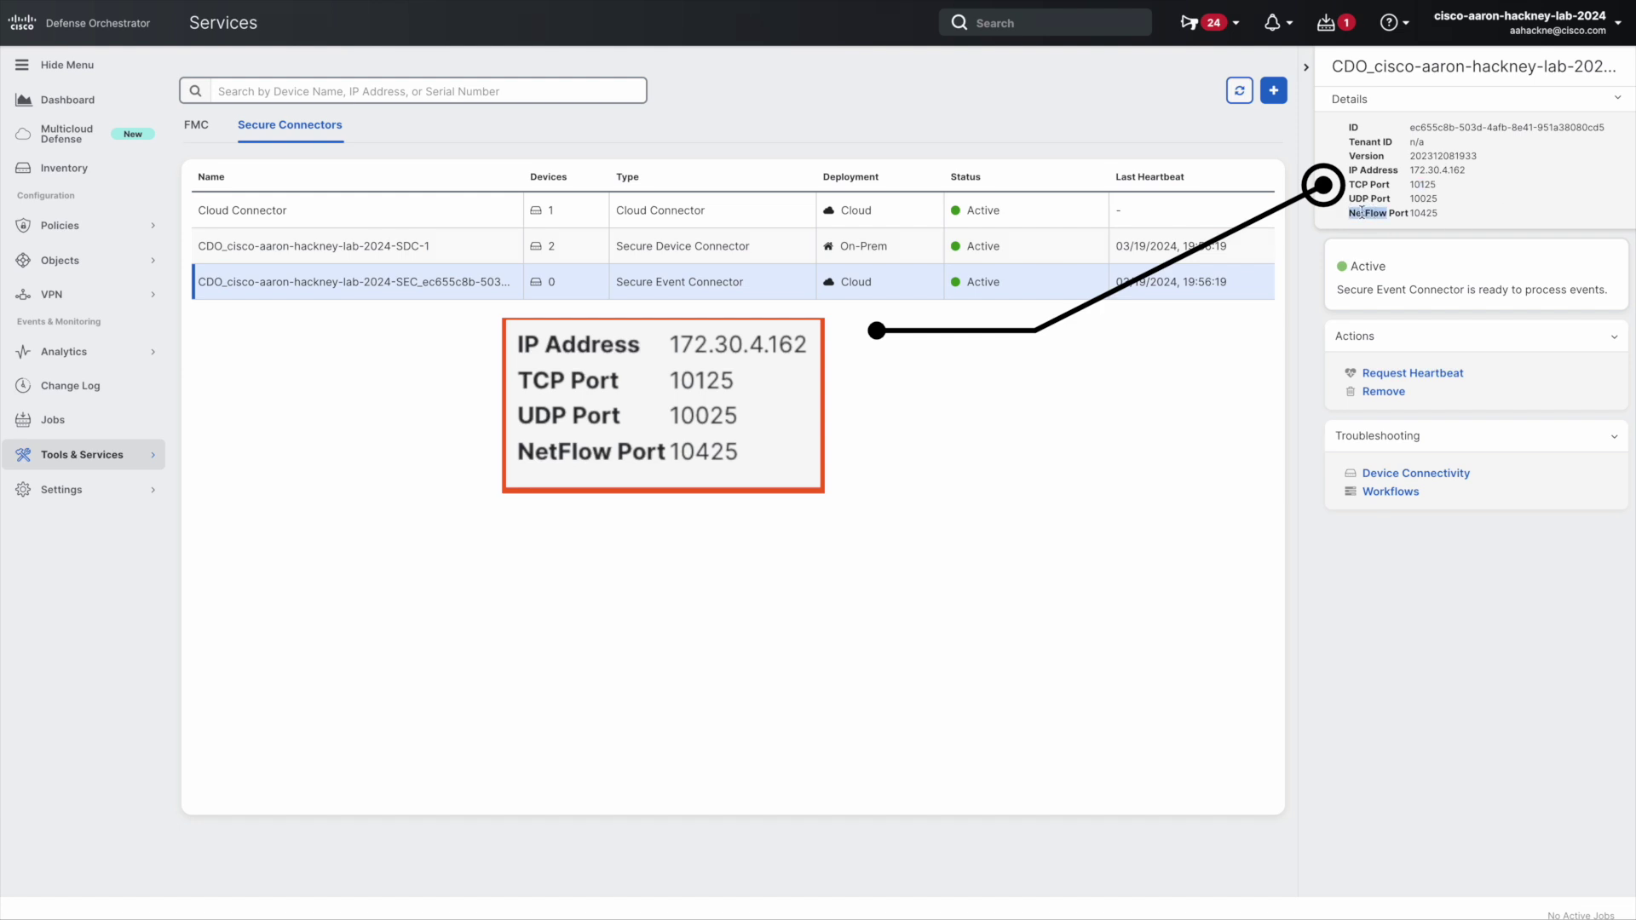
{"action": "double_click", "coordinate": [1423, 213]}
{"action": "double_click", "coordinate": [1425, 185]}
{"action": "double_click", "coordinate": [1423, 199]}
{"action": "double_click", "coordinate": [1414, 171]}
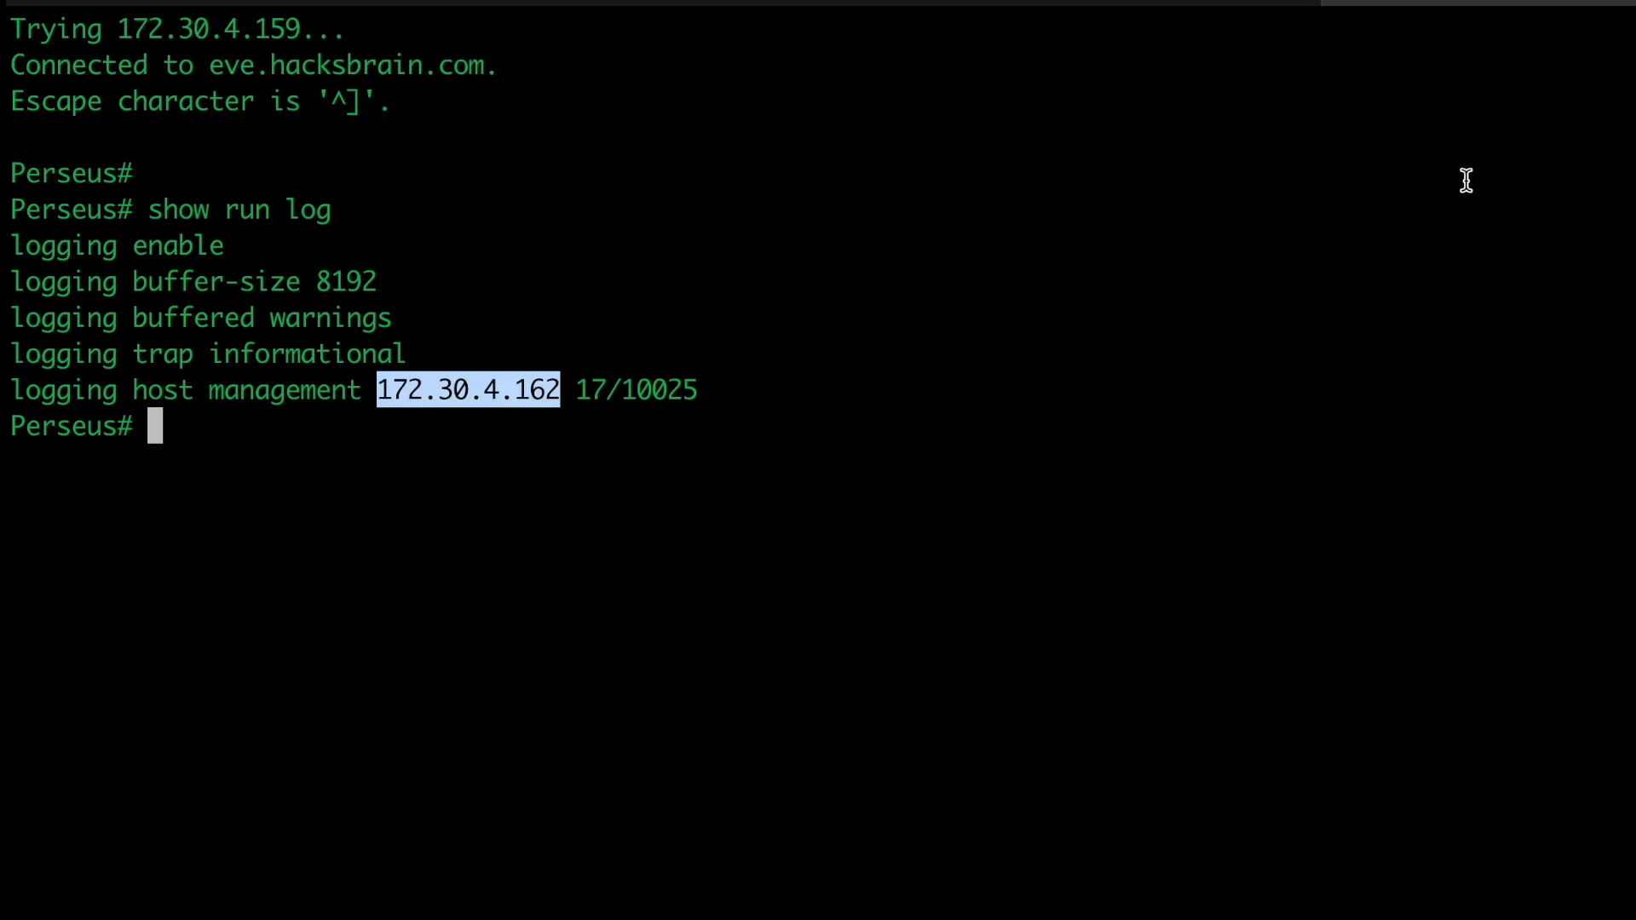
{"action": "left_click", "coordinate": [1070, 314]}
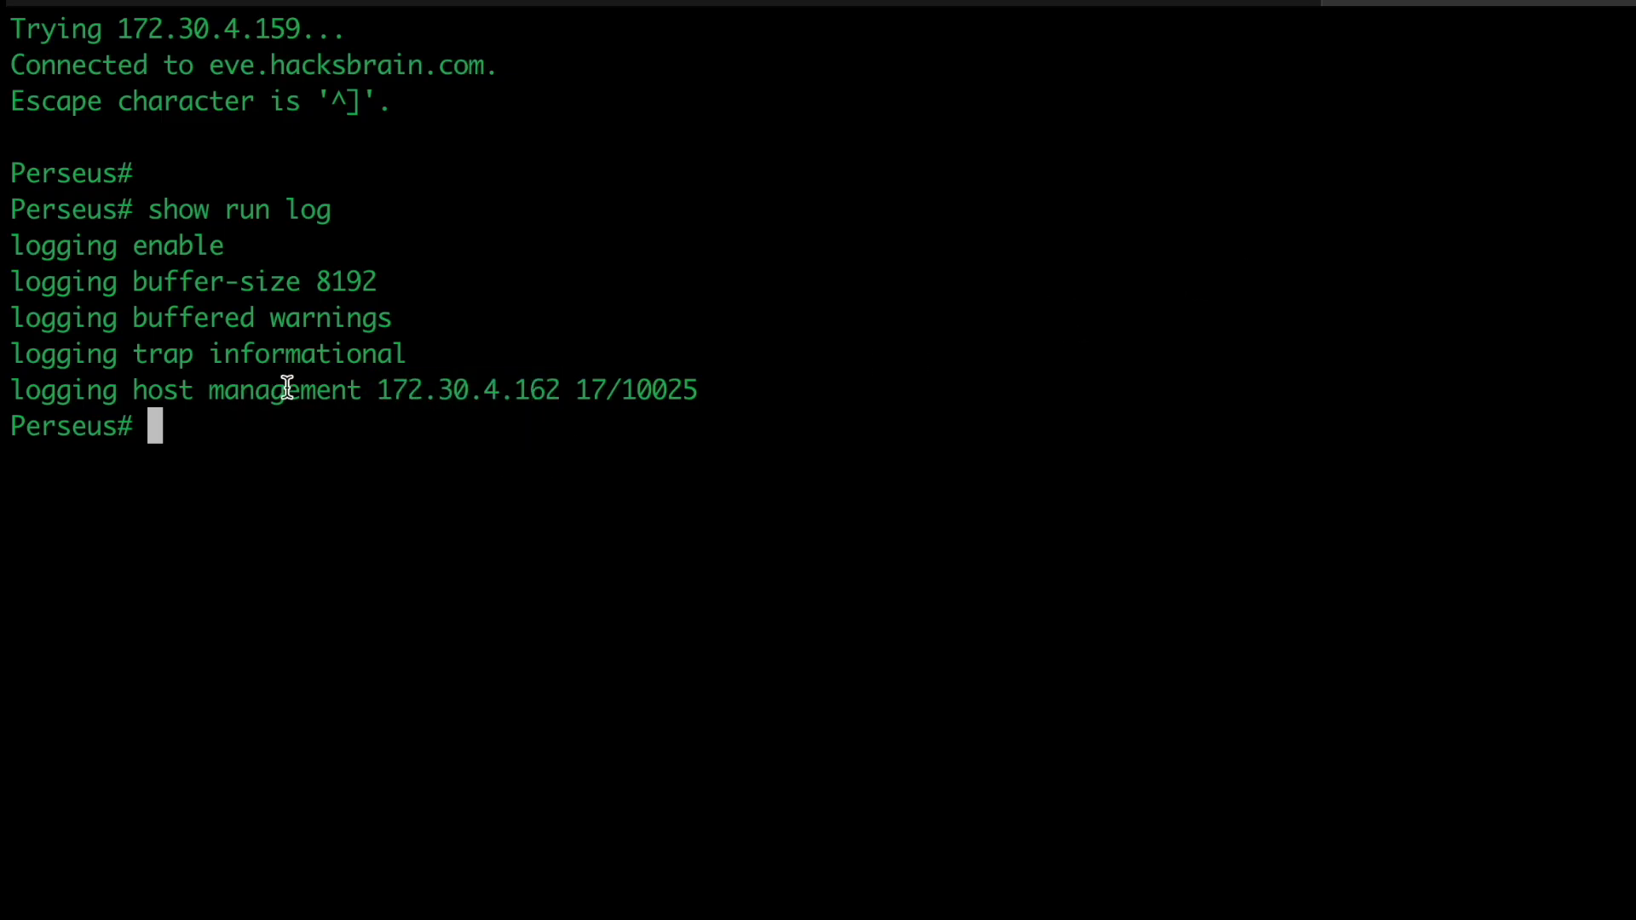
Highlight protocol 17 and the port number on the ASA's logging host line.
{"action": "left_click", "coordinate": [375, 390]}
{"action": "double_click", "coordinate": [594, 390]}
{"action": "left_click", "coordinate": [619, 391]}
{"action": "left_click_drag", "start_coordinate": [621, 390], "coordinate": [691, 390]}
{"action": "left_click", "coordinate": [704, 463]}
Highlight the informational logging trap and logging host settings, then save the configuration with wr mem.
{"action": "left_click", "coordinate": [18, 356]}
{"action": "left_click_drag", "start_coordinate": [18, 356], "coordinate": [196, 364]}
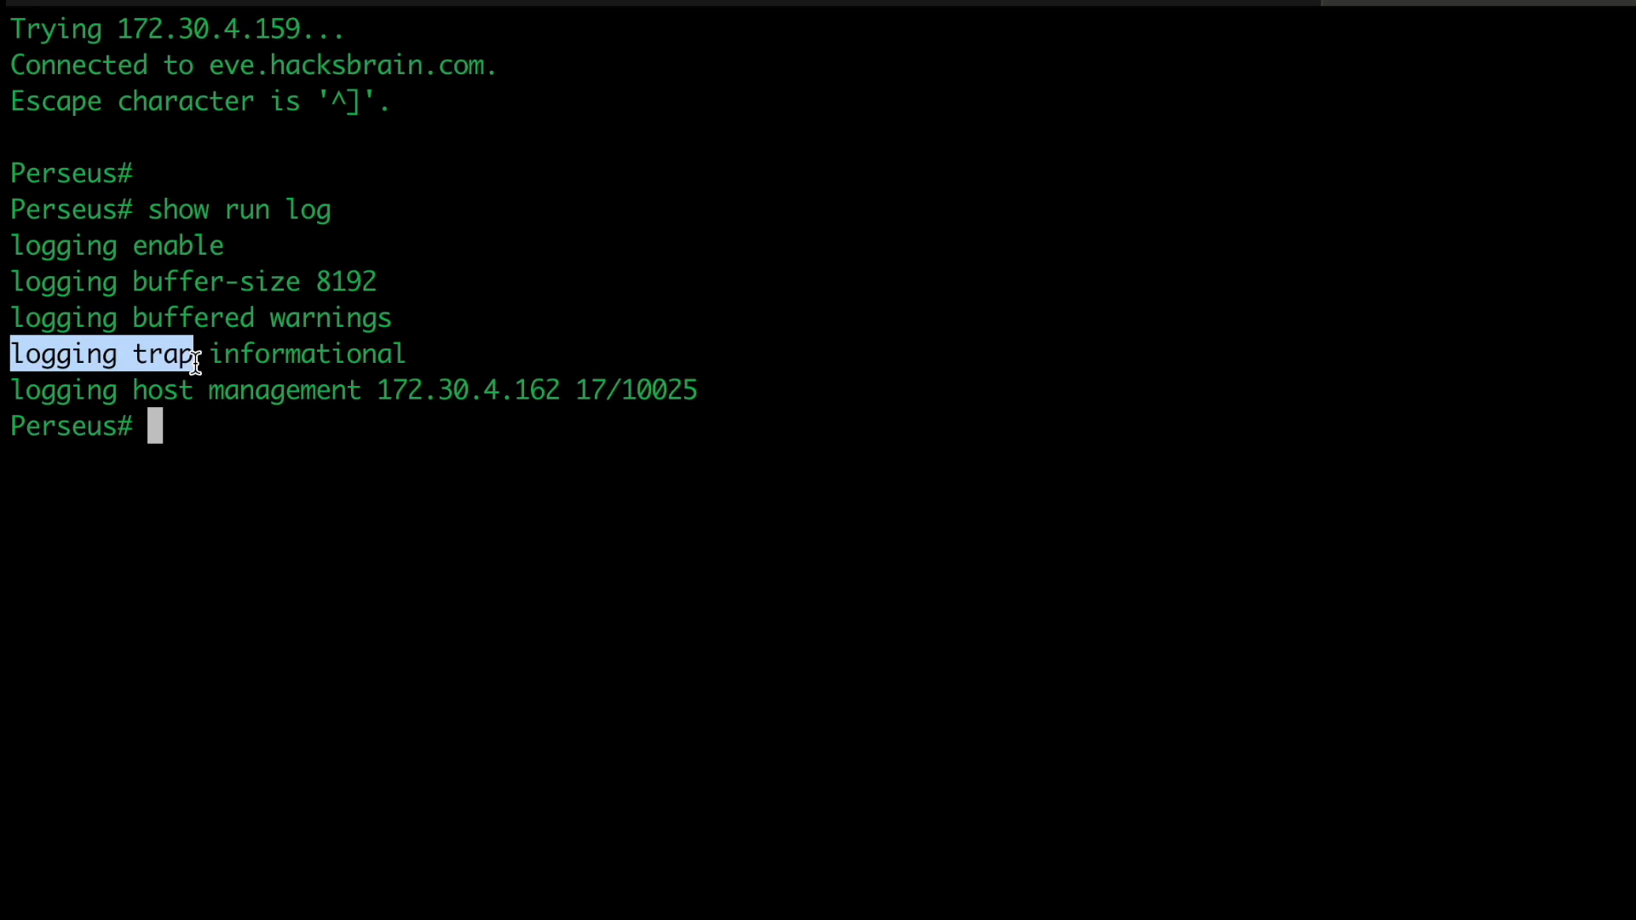
{"action": "left_click", "coordinate": [87, 401]}
{"action": "left_click_drag", "start_coordinate": [10, 390], "coordinate": [201, 395]}
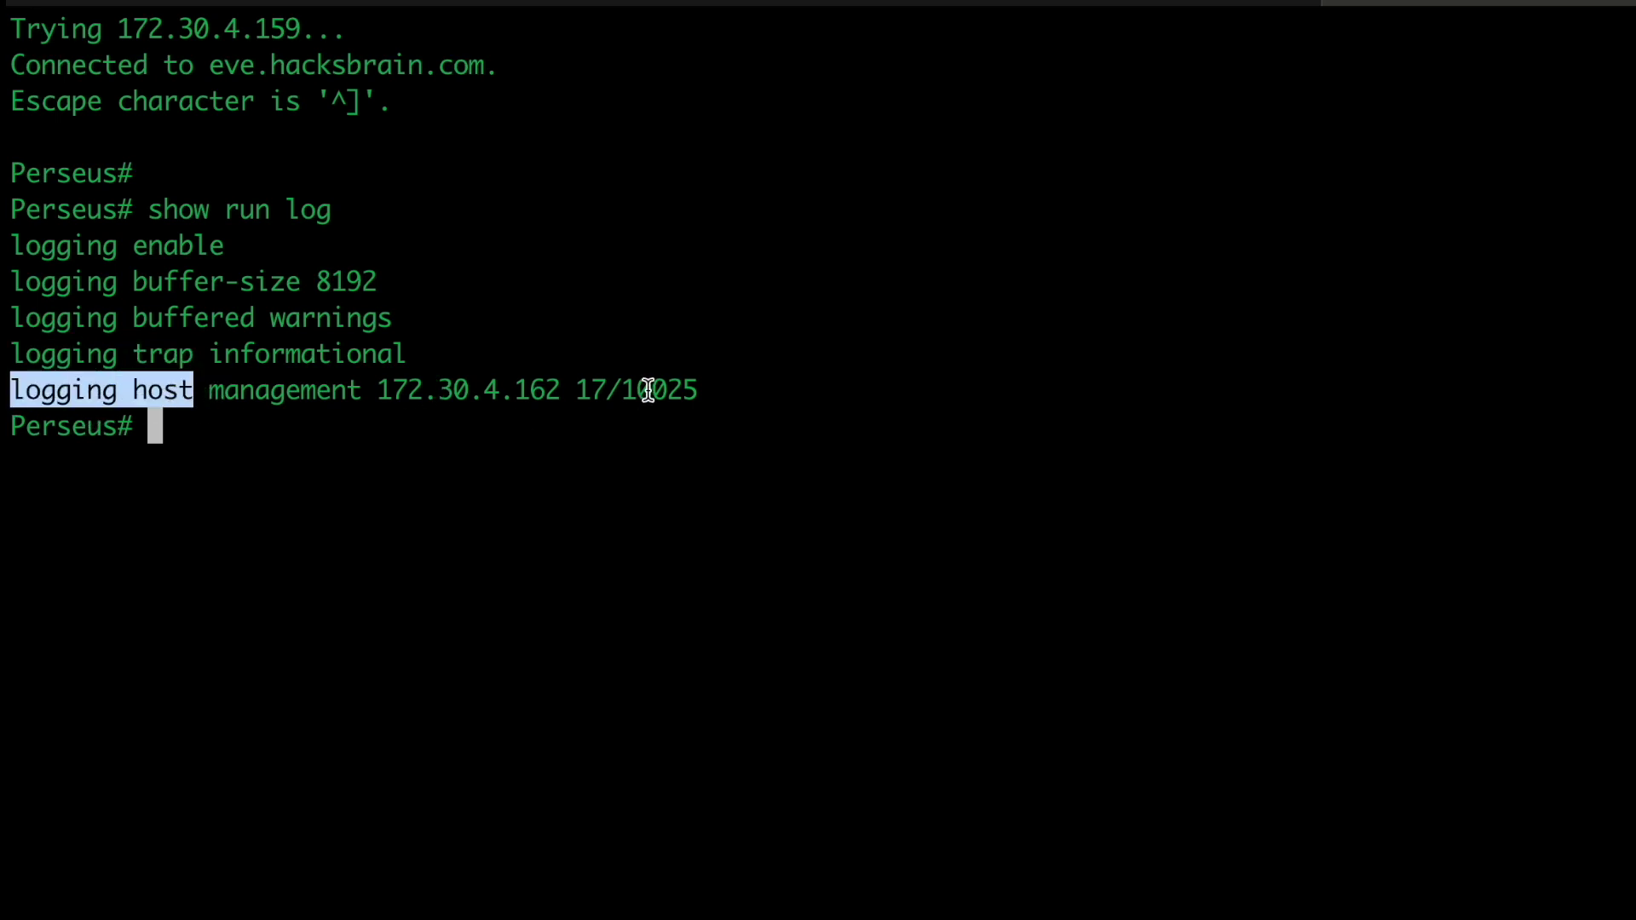
{"action": "double_click", "coordinate": [321, 355]}
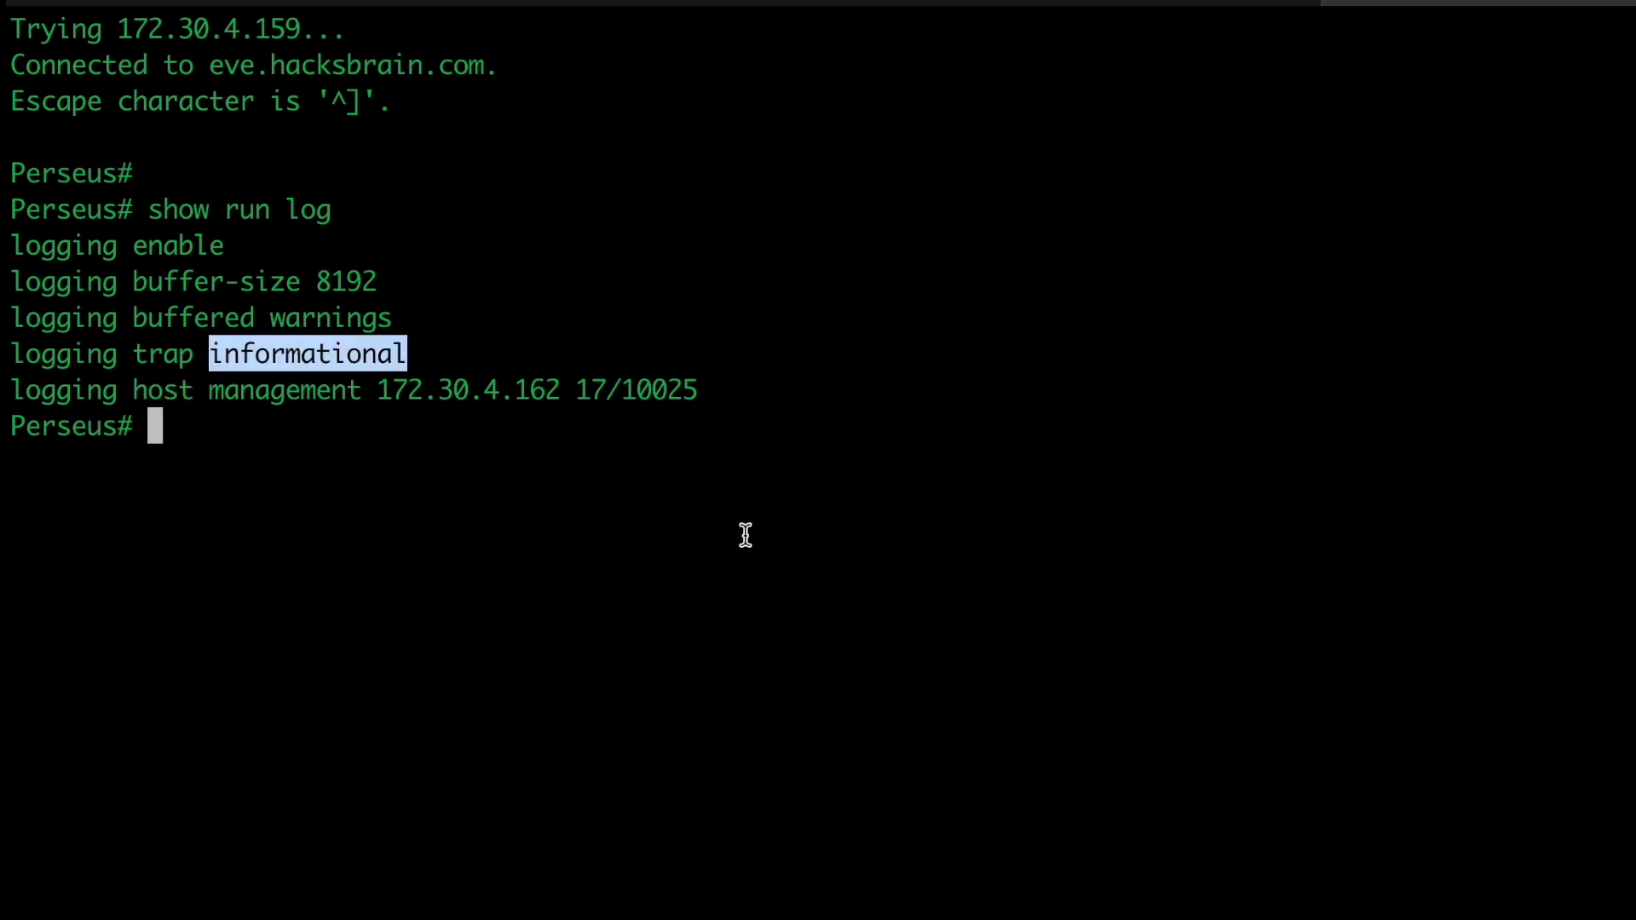
{"action": "type", "text": "wr mem"}
{"action": "key", "text": "Return"}
{"action": "key", "text": "Return"}
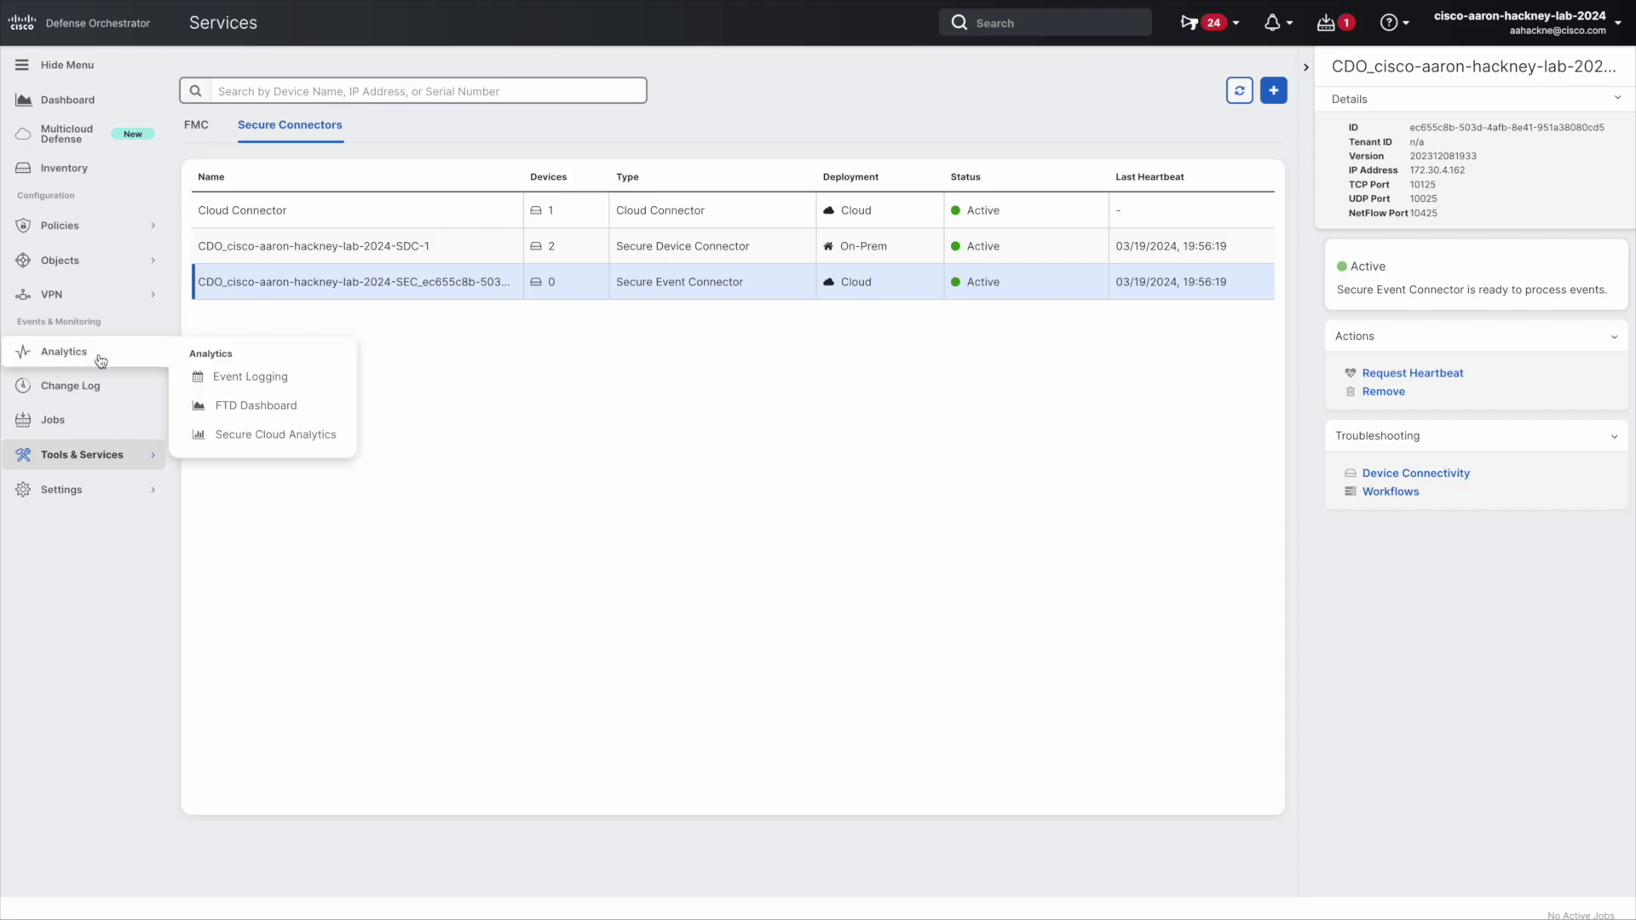
Watch Event Logging live, filtered to all ASA event types with FTD events unchecked.
{"action": "left_click", "coordinate": [208, 380]}
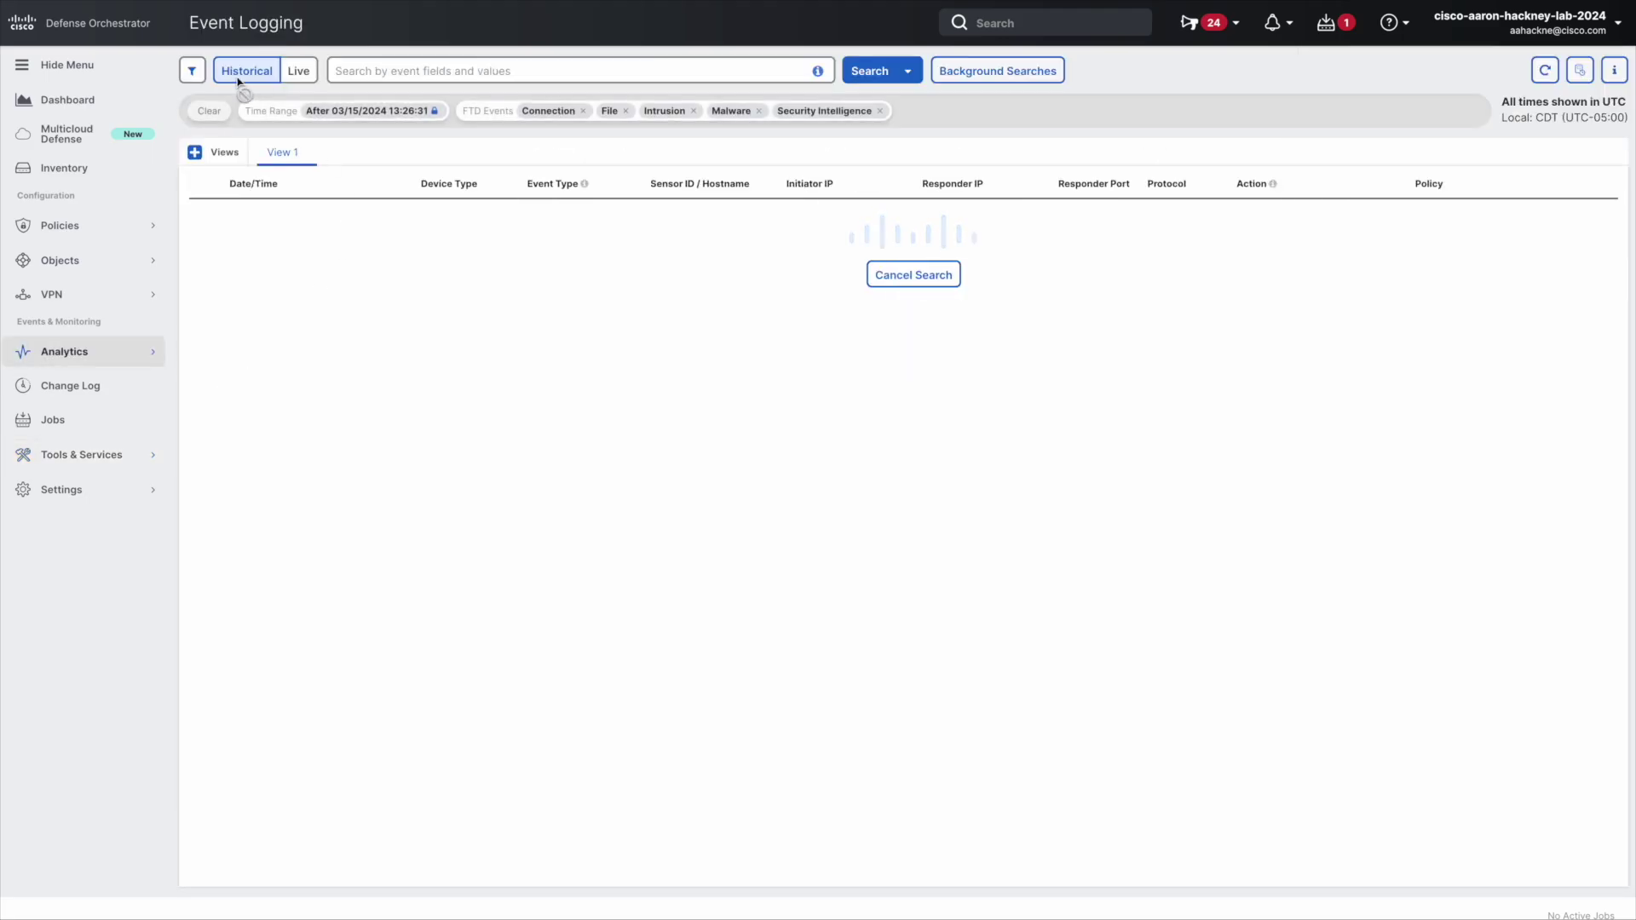
{"action": "left_click", "coordinate": [193, 72]}
{"action": "left_click", "coordinate": [198, 129]}
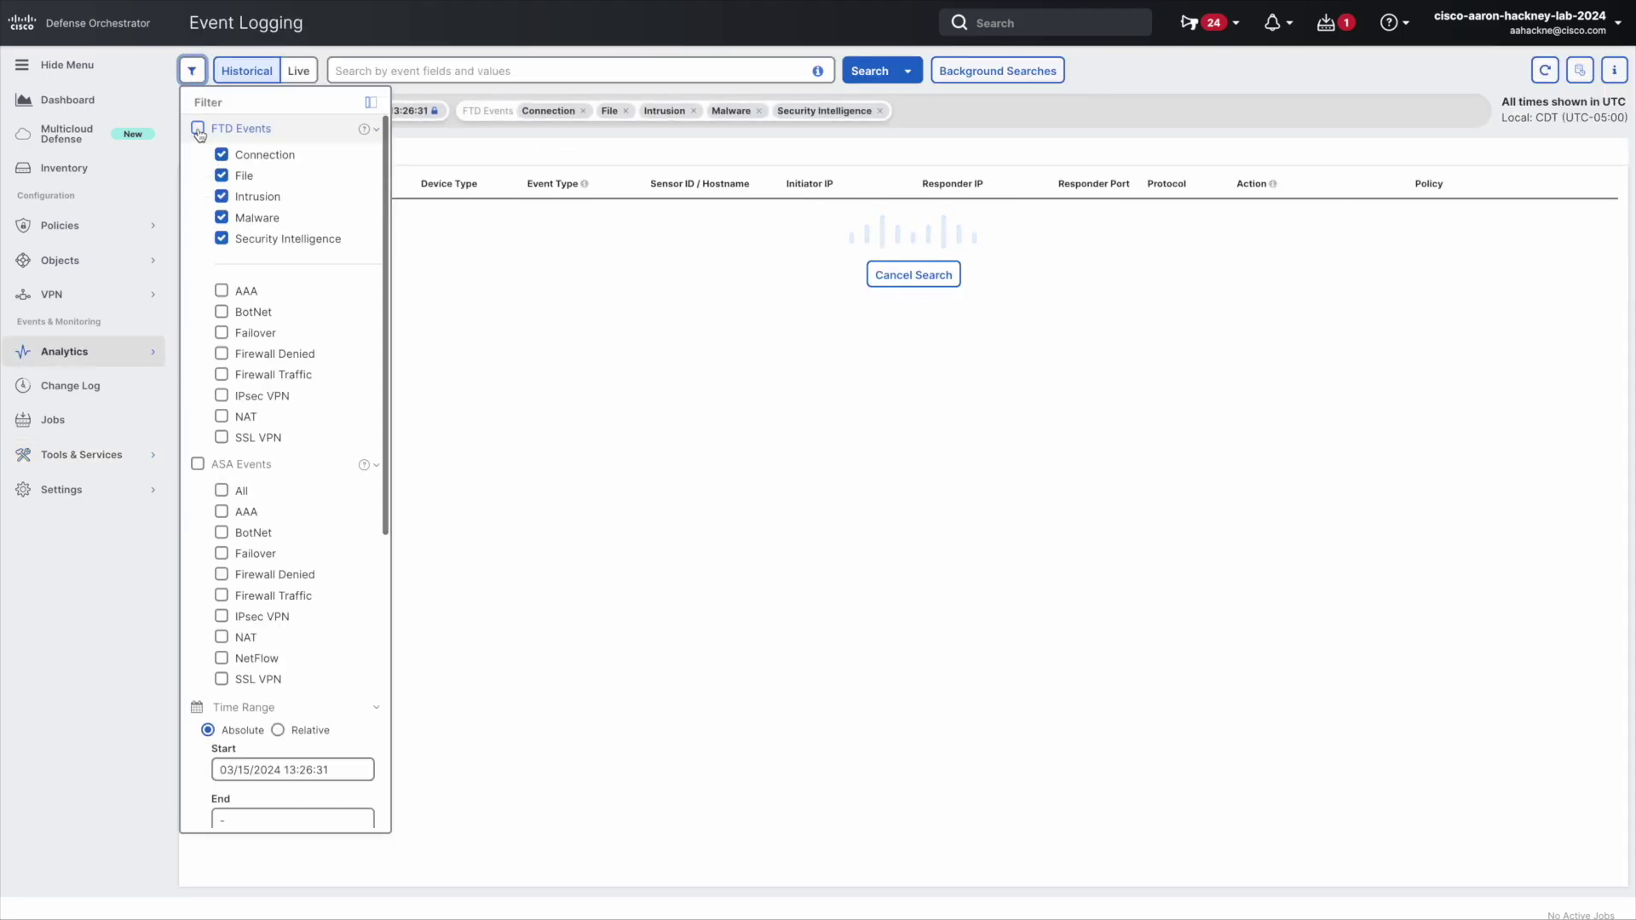
{"action": "left_click", "coordinate": [198, 129]}
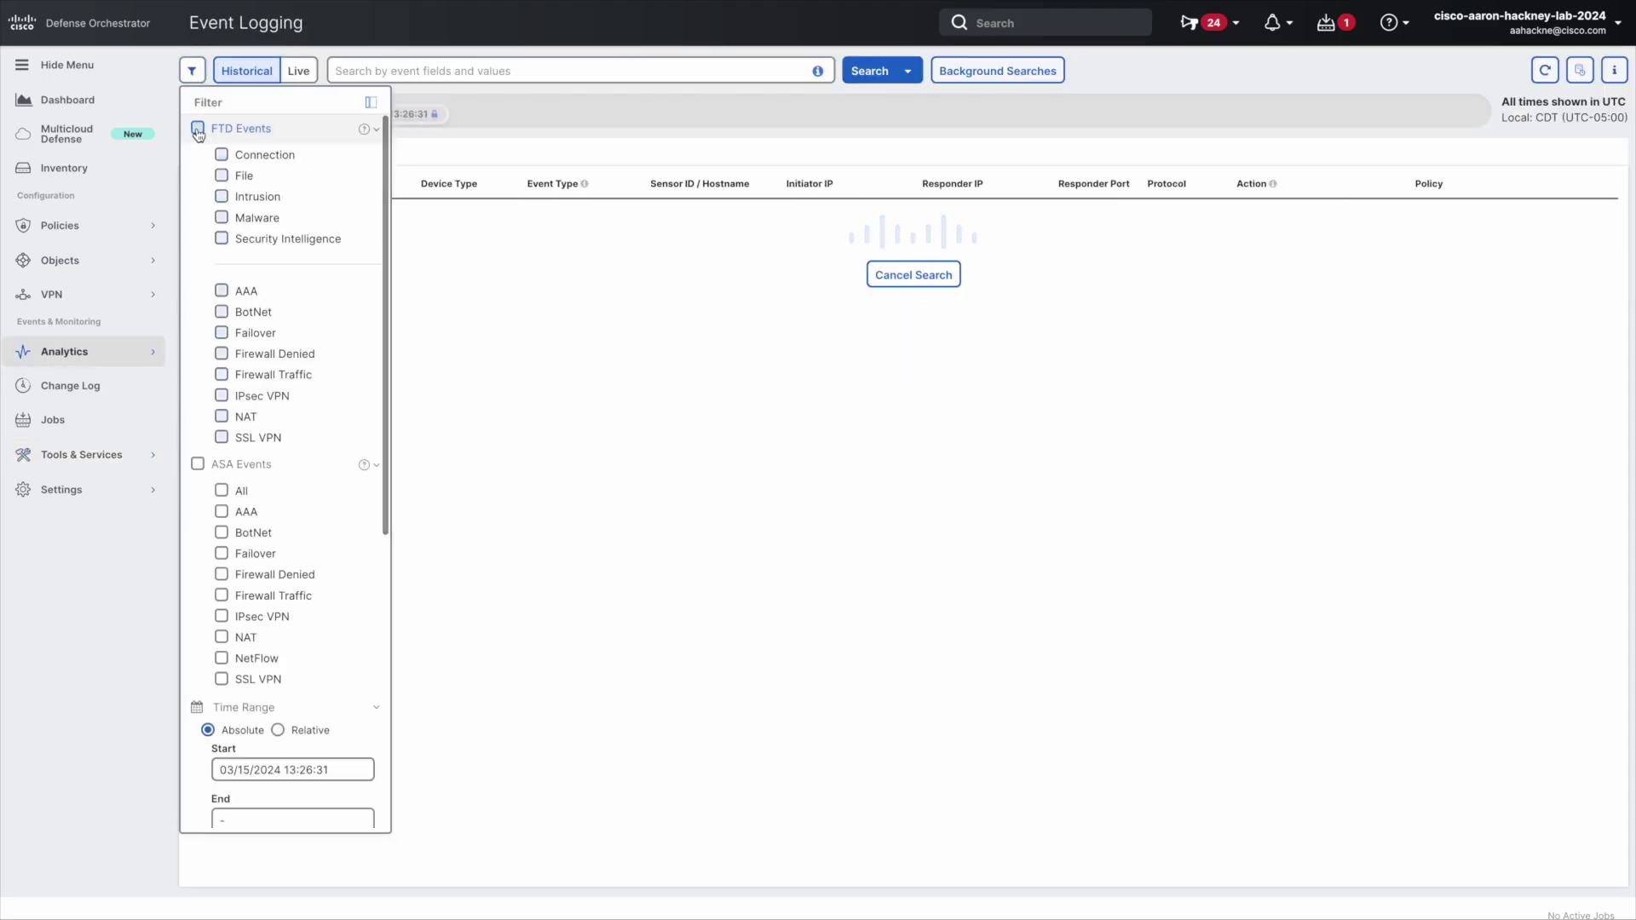
{"action": "left_click", "coordinate": [198, 465]}
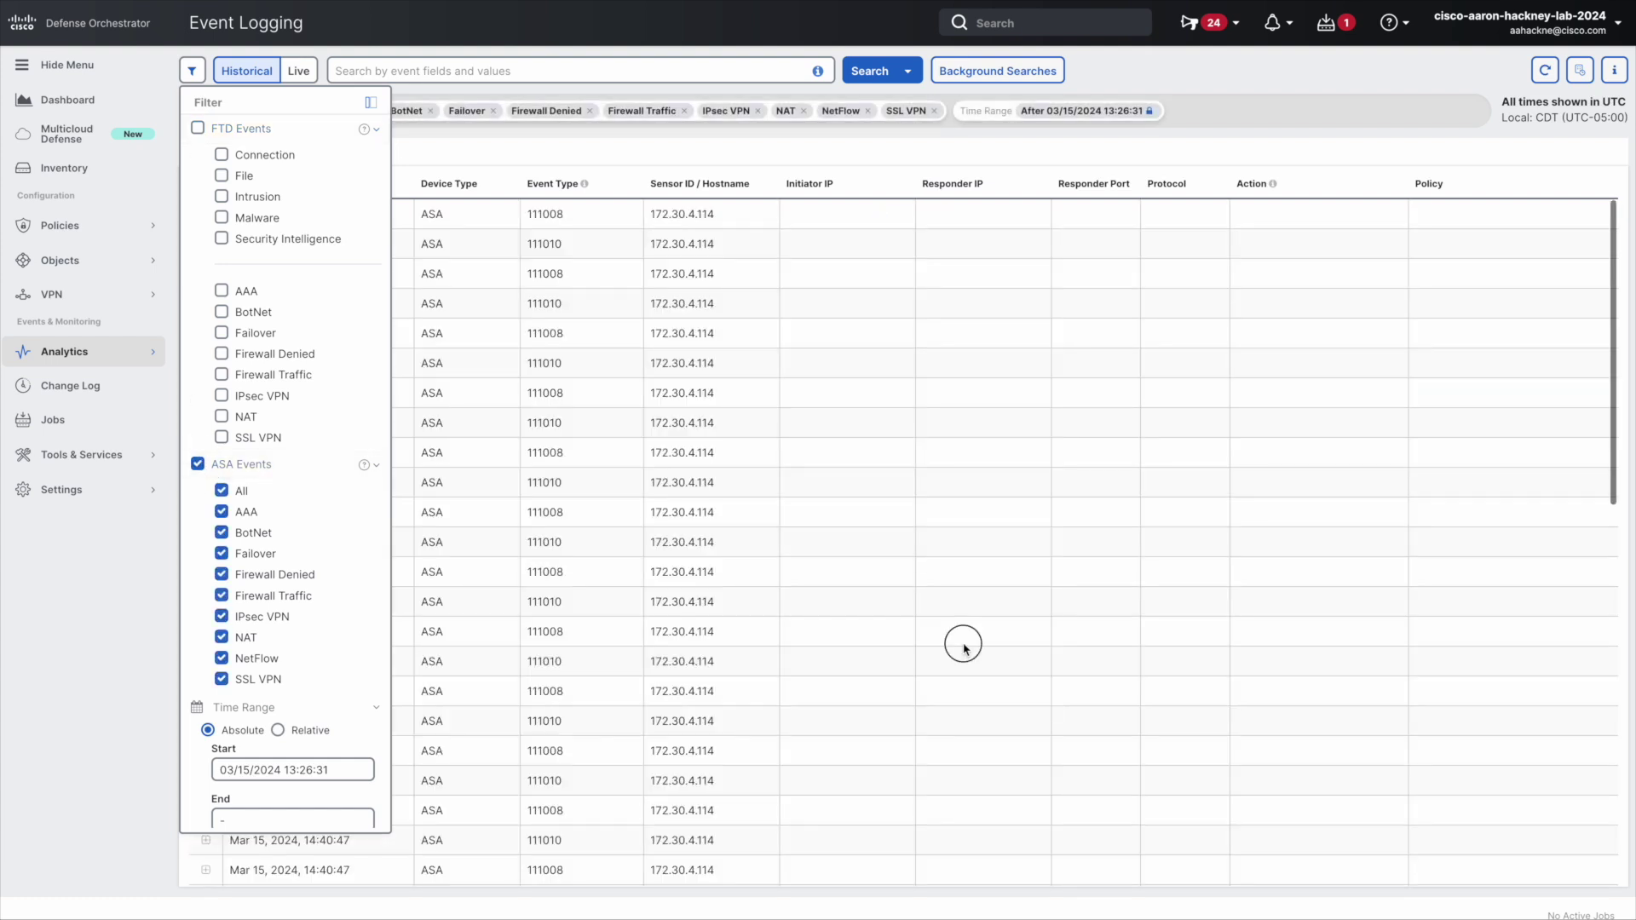
{"action": "left_click", "coordinate": [963, 644]}
{"action": "left_click", "coordinate": [298, 72]}
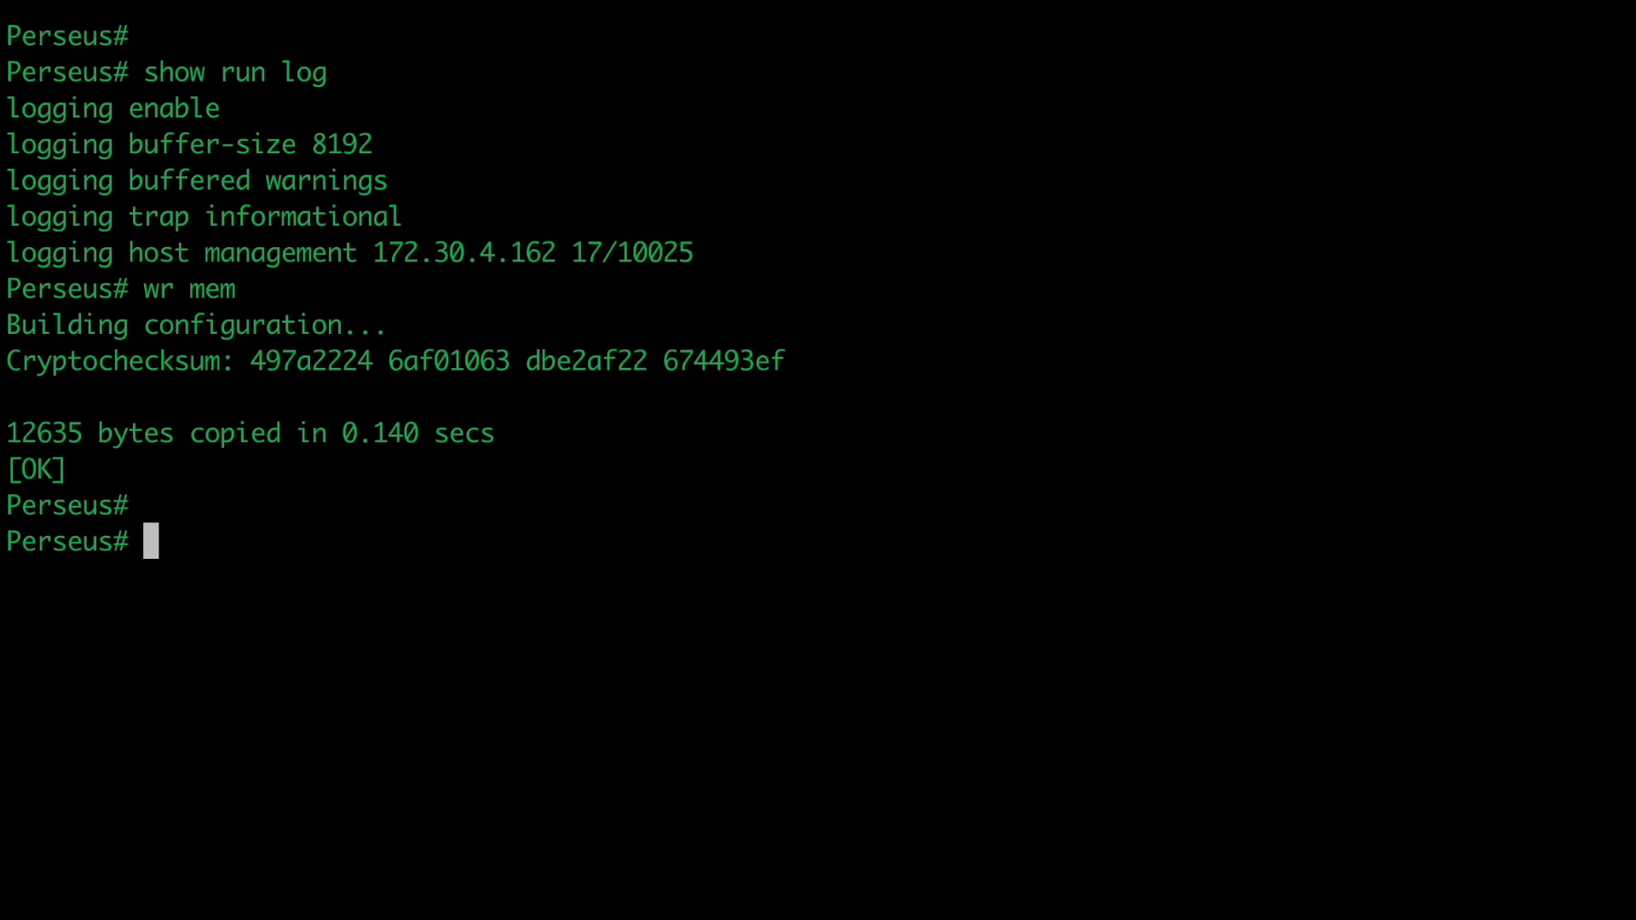
Apply no names in the ASA's conf t mode, exit, and save with wr mem.
{"action": "type", "text": "conf t"}
{"action": "key", "text": "Return"}
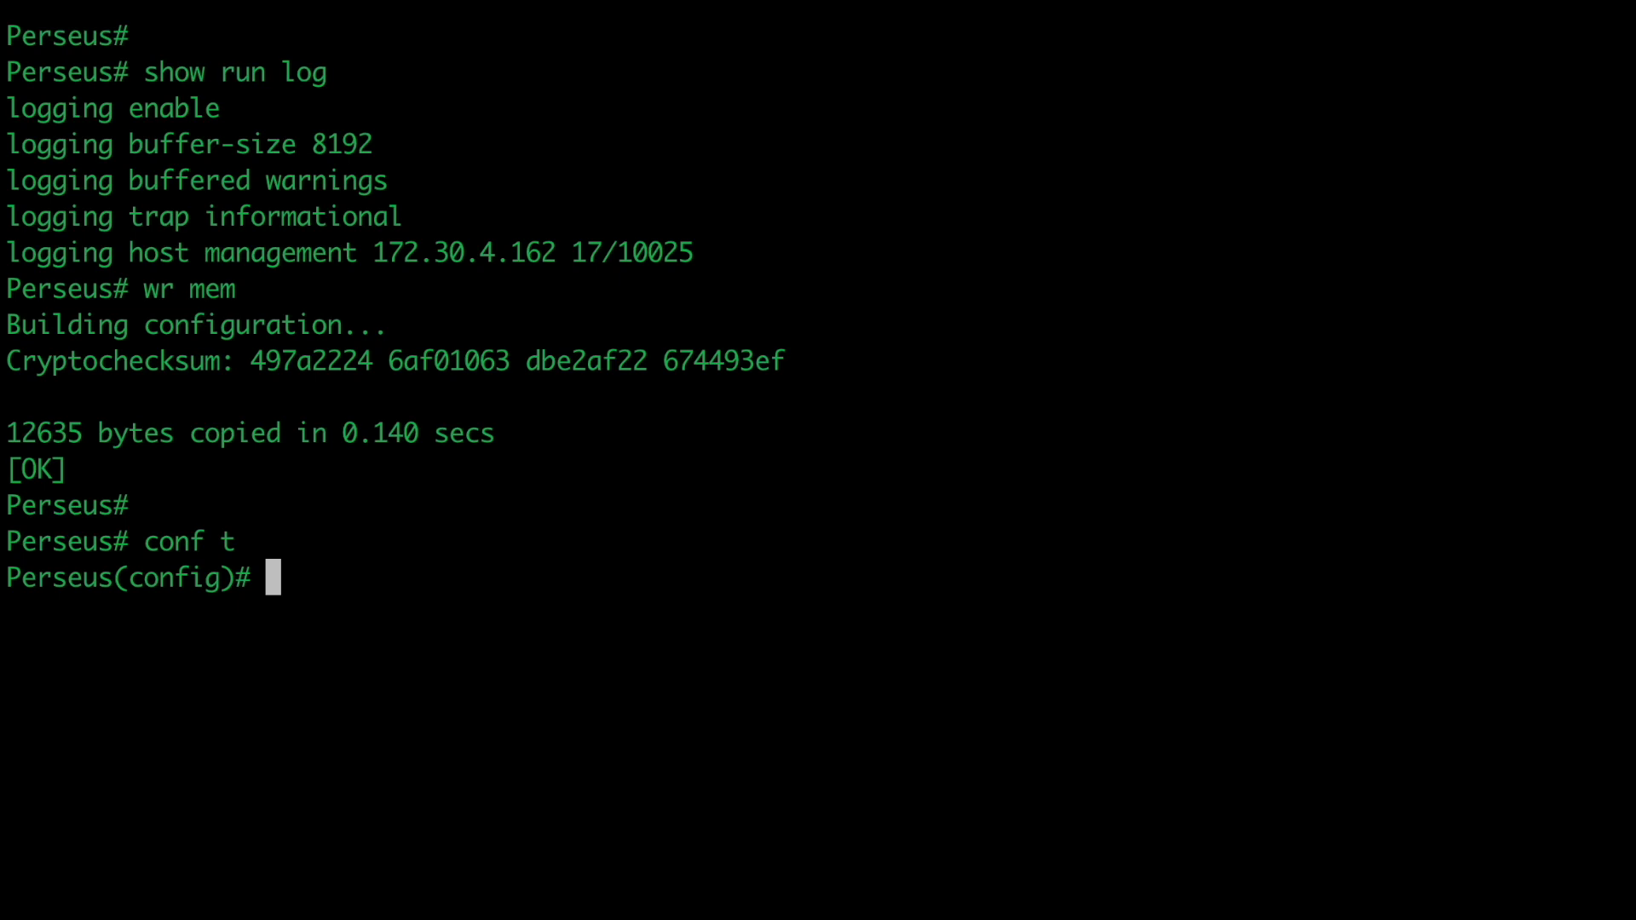
{"action": "type", "text": "no names"}
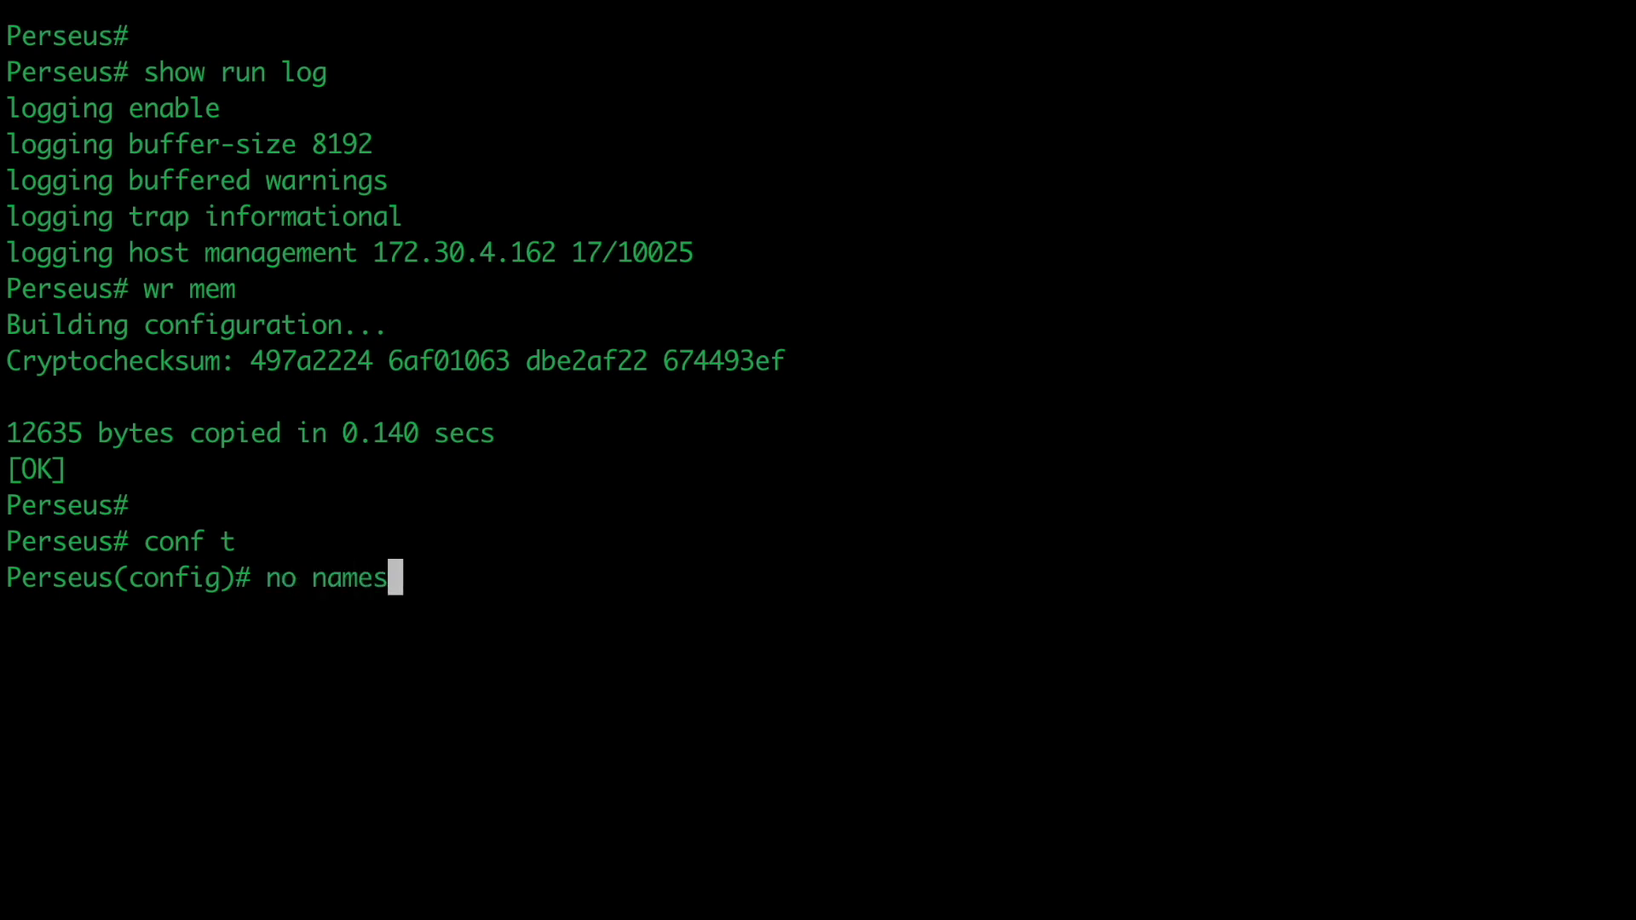
{"action": "key", "text": "Return"}
{"action": "key", "text": "ctrl+z"}
{"action": "type", "text": "wr mem"}
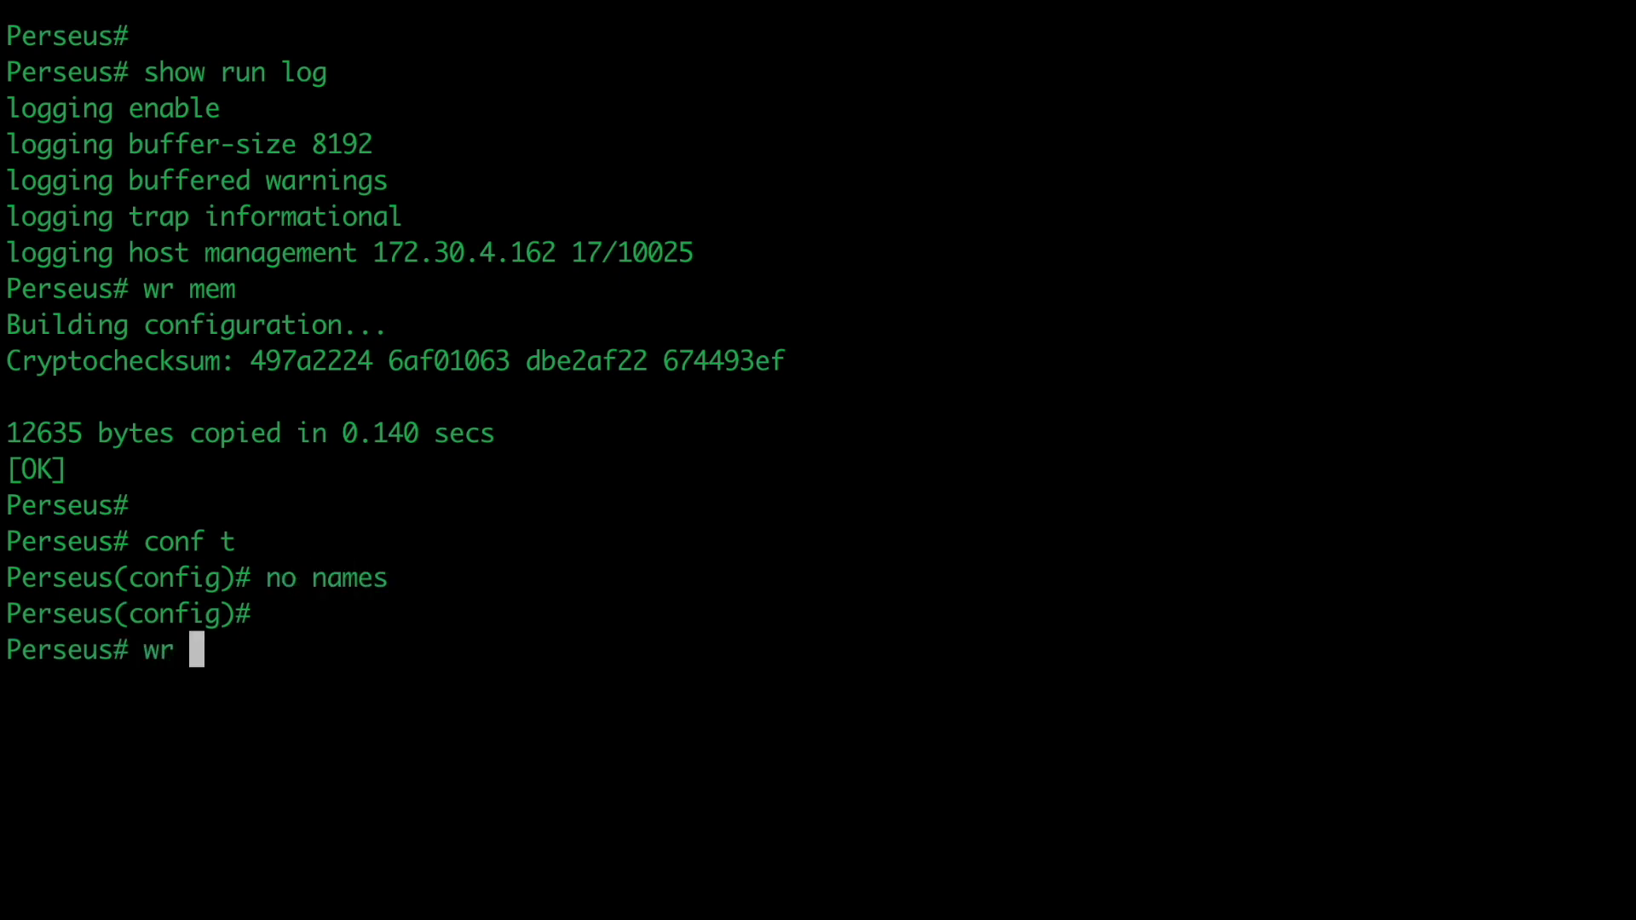
{"action": "key", "text": "Return"}
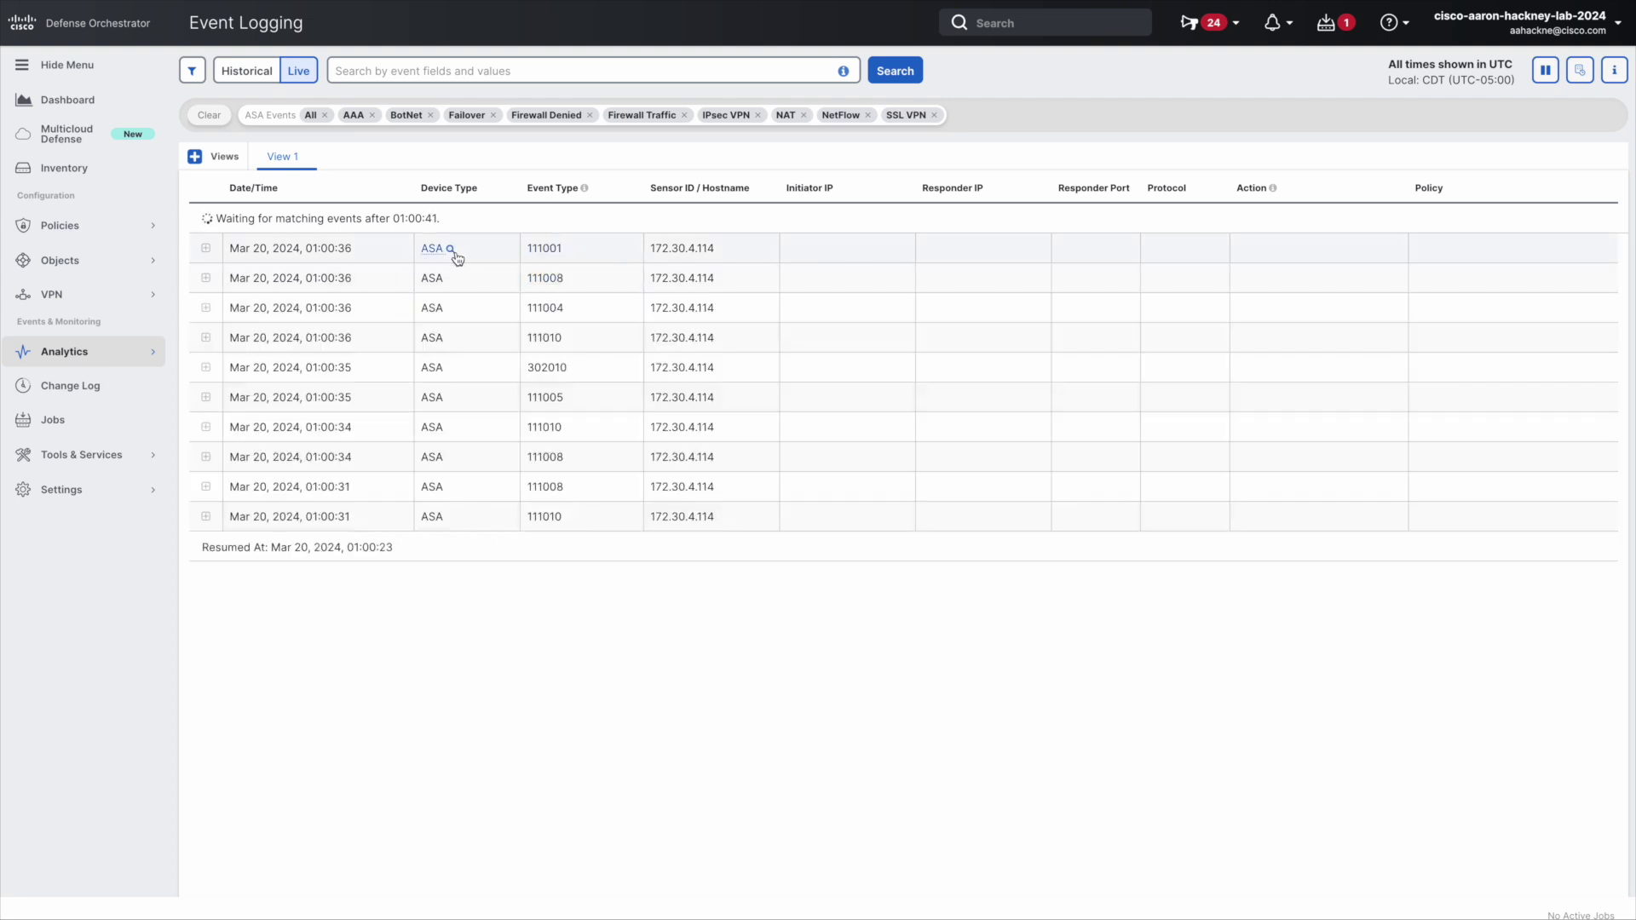
Pause live events and read the 111001 and 111008 write memory event messages.
{"action": "left_click", "coordinate": [1545, 72]}
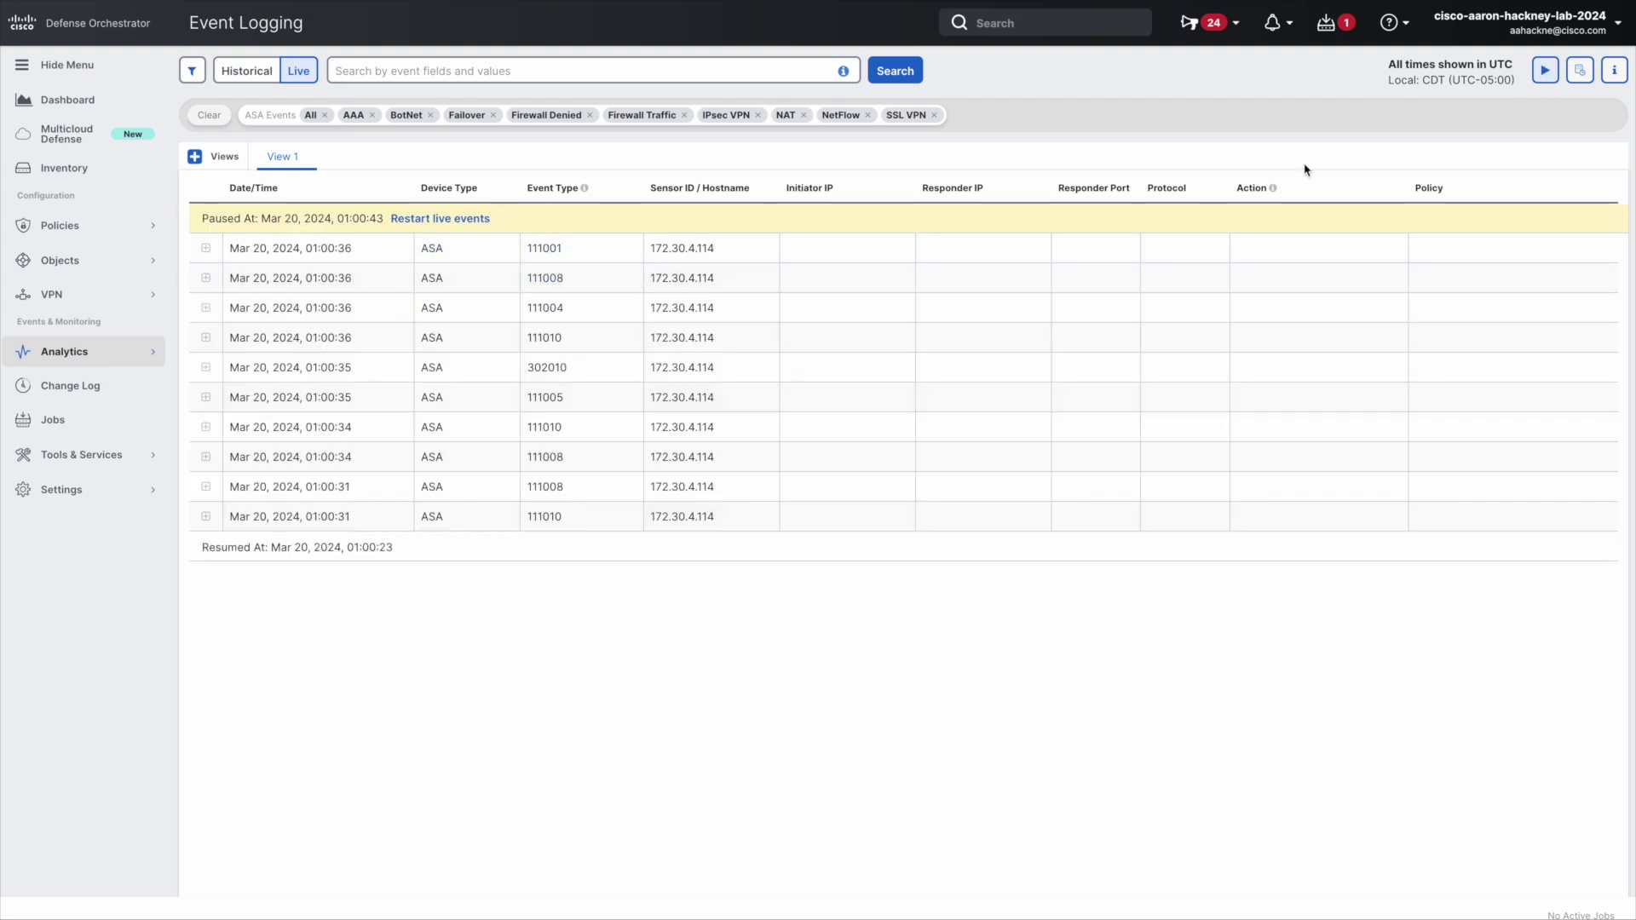
{"action": "left_click", "coordinate": [205, 248]}
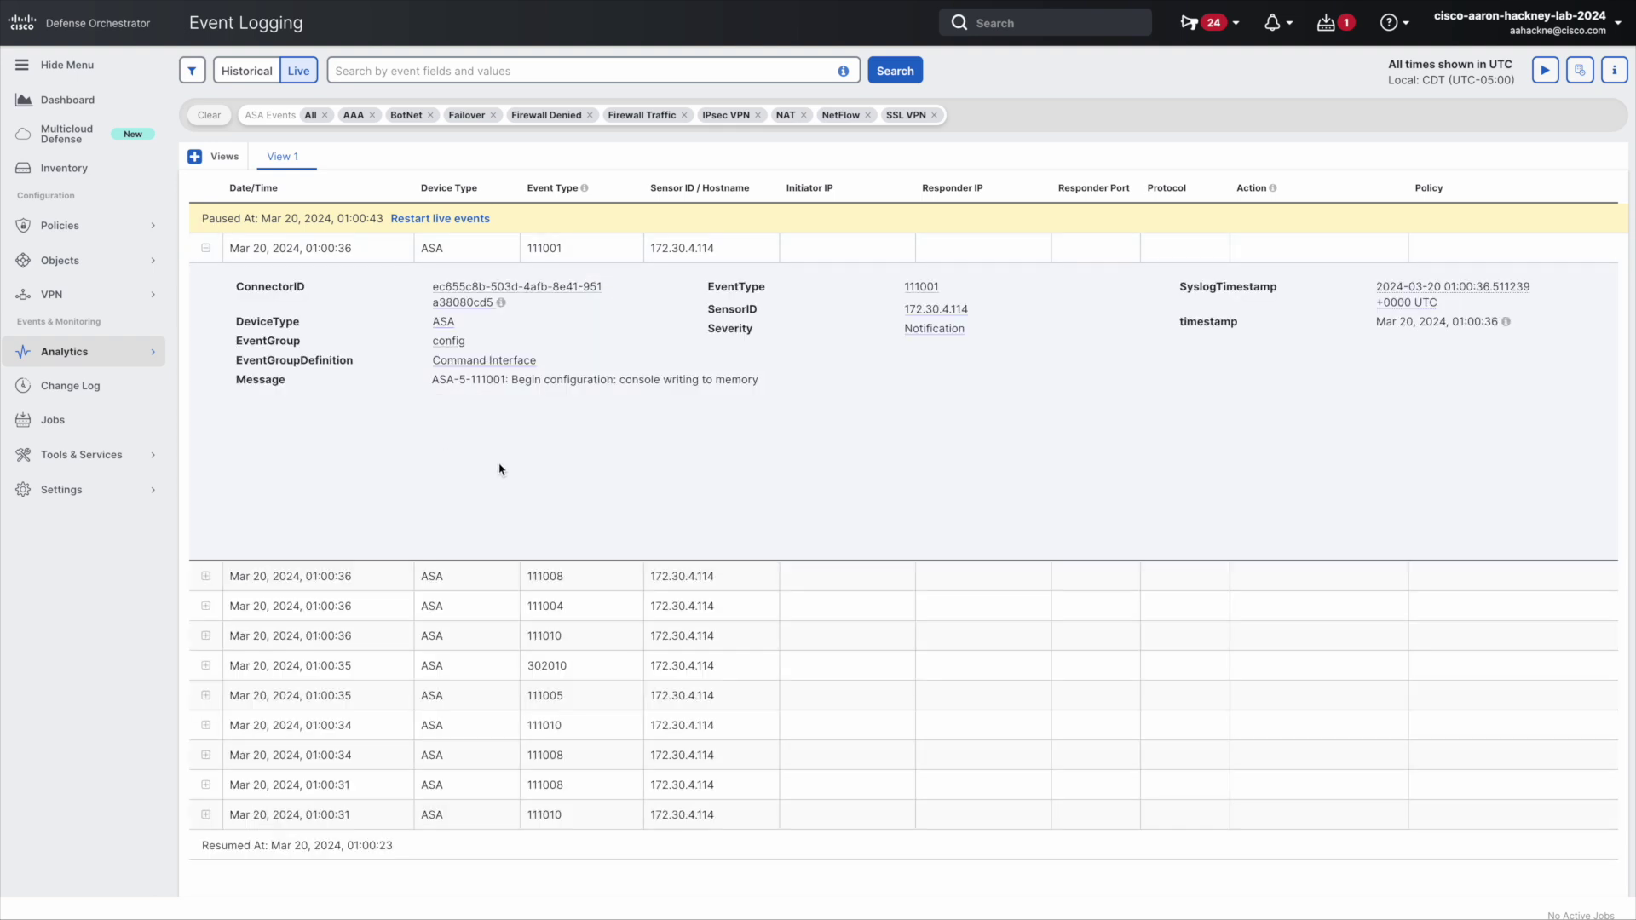
{"action": "left_click_drag", "start_coordinate": [510, 380], "coordinate": [764, 391]}
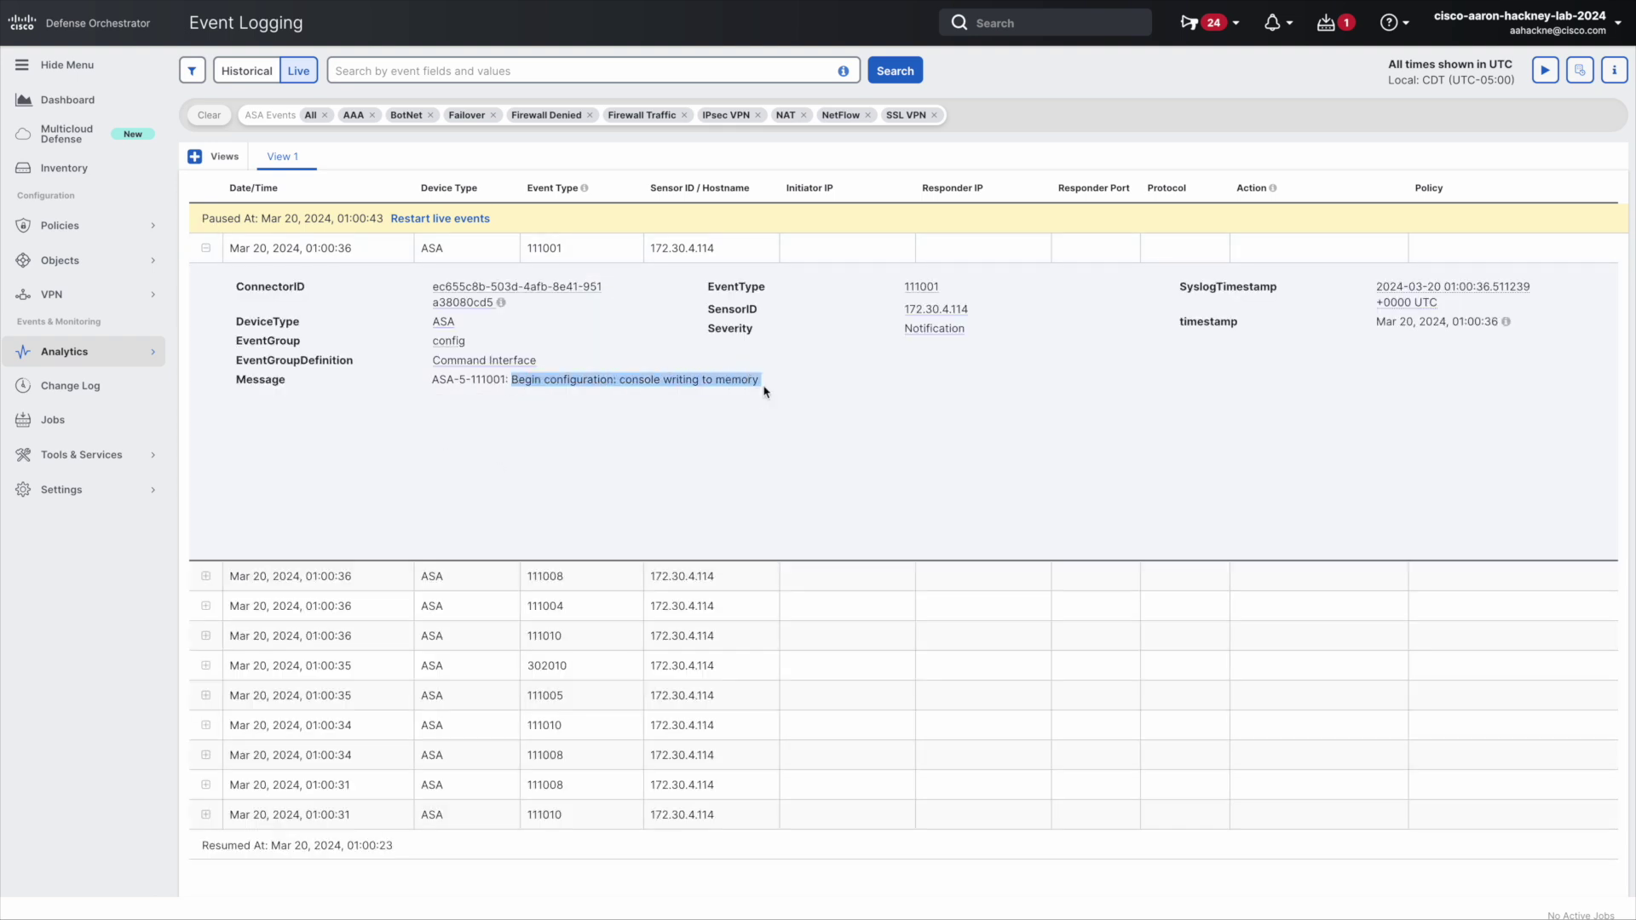
{"action": "left_click", "coordinate": [216, 585]}
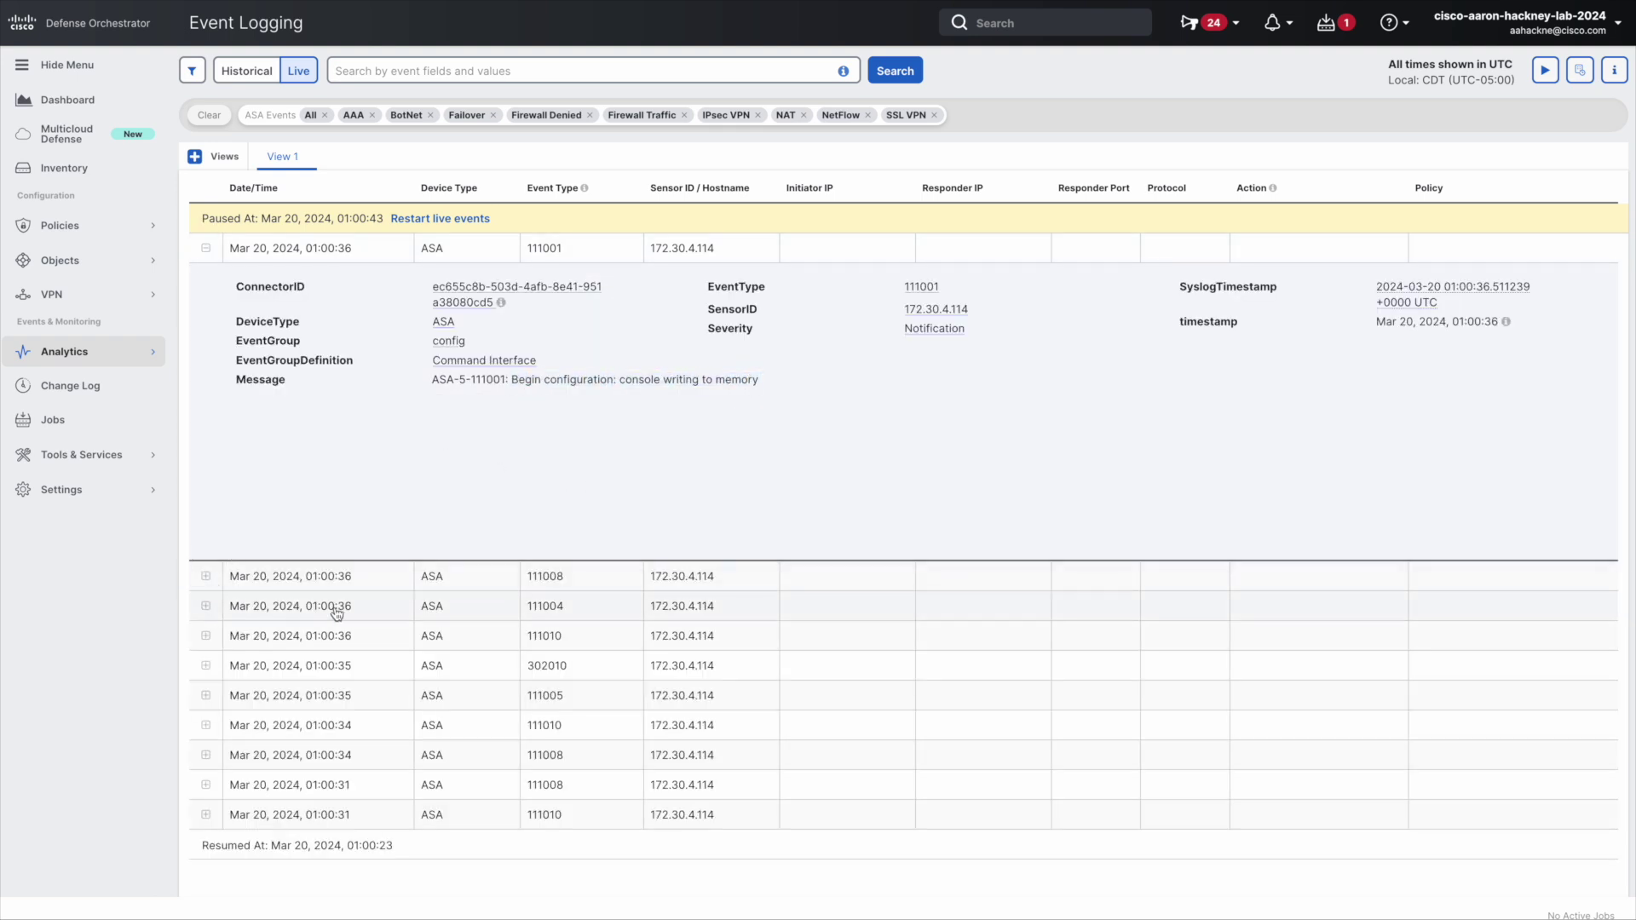
{"action": "left_click", "coordinate": [206, 575]}
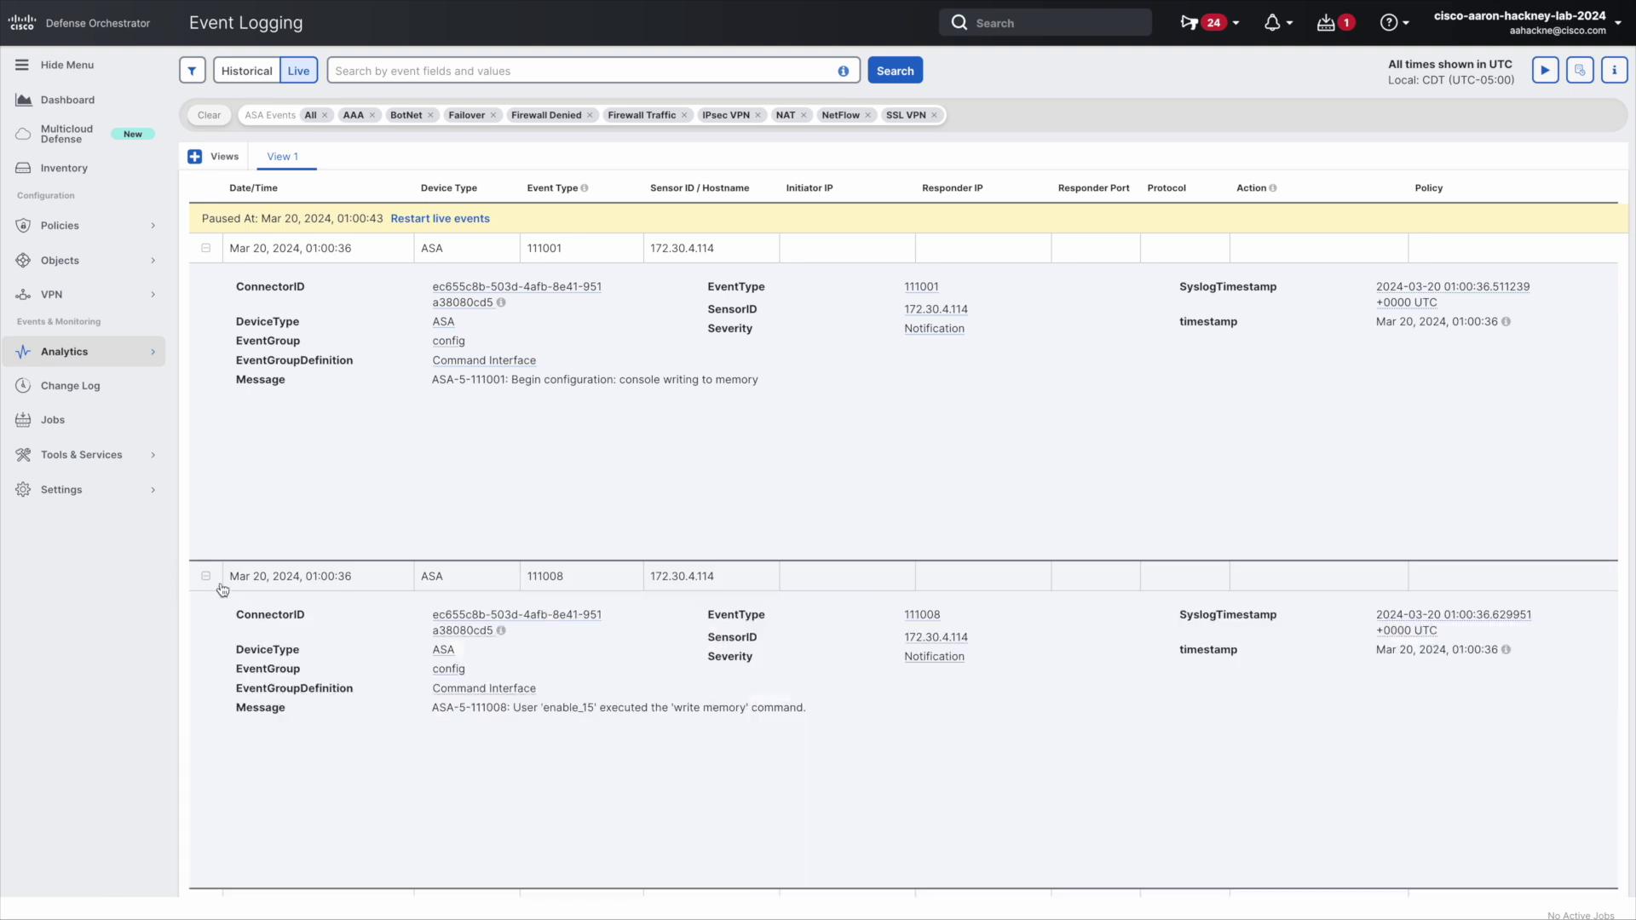
{"action": "left_click_drag", "start_coordinate": [512, 708], "coordinate": [845, 716]}
{"action": "left_click", "coordinate": [846, 715]}
Inspect the 302010 connection and 111008 no names events, then bring up _Architecture-Logging.jpg.
{"action": "left_click", "coordinate": [207, 577]}
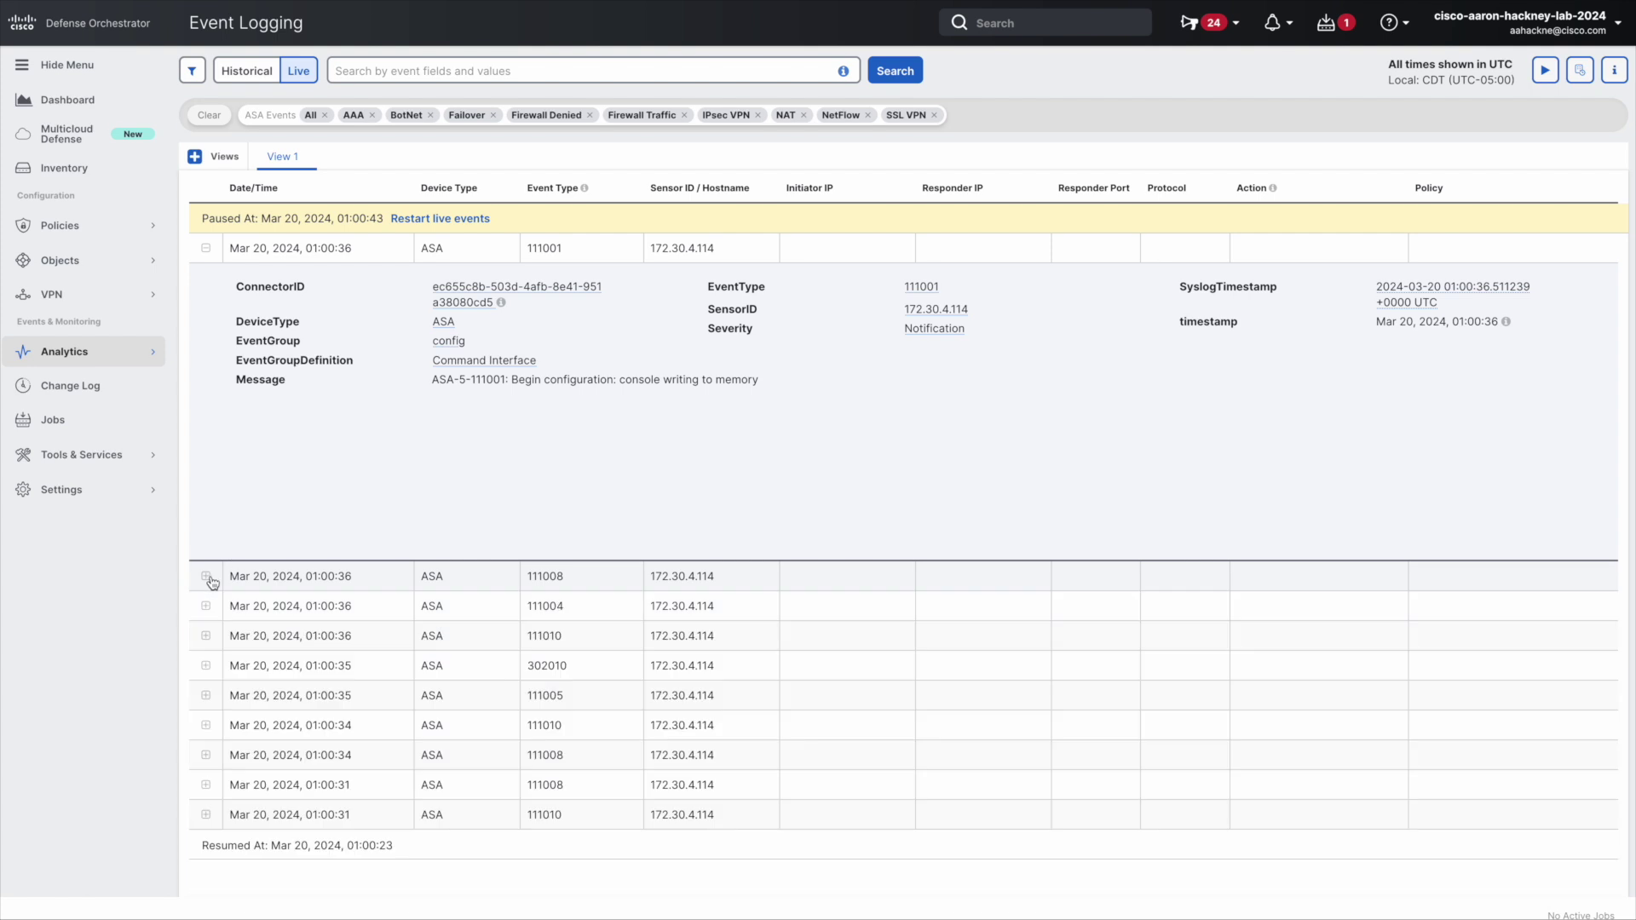
{"action": "left_click", "coordinate": [207, 665]}
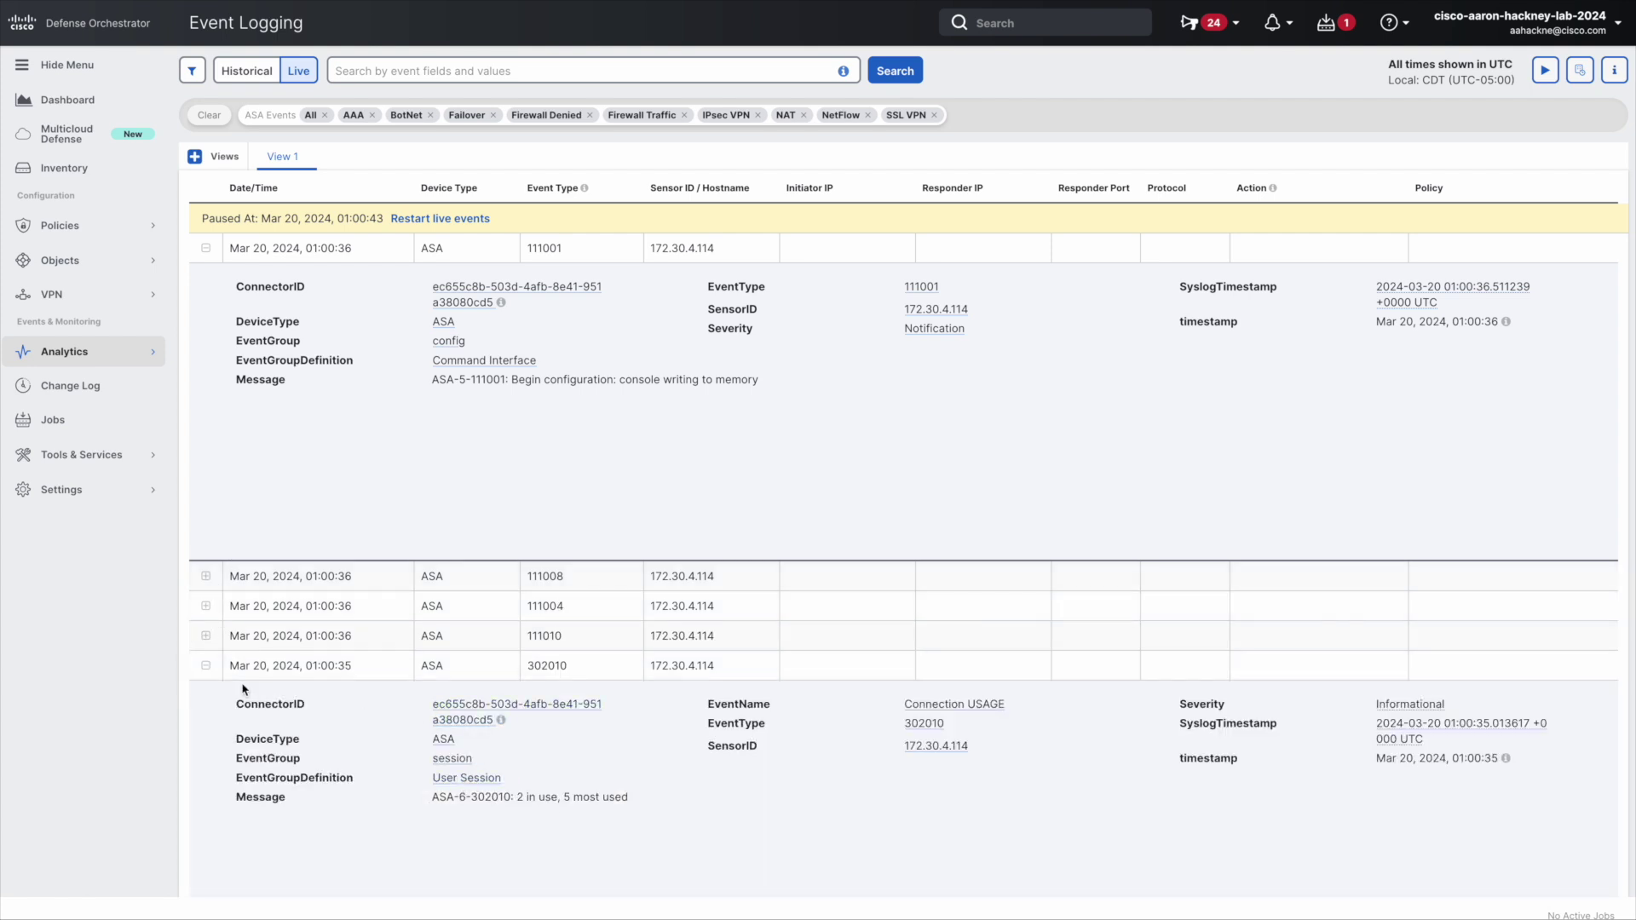
{"action": "left_click", "coordinate": [206, 667]}
{"action": "left_click", "coordinate": [206, 755]}
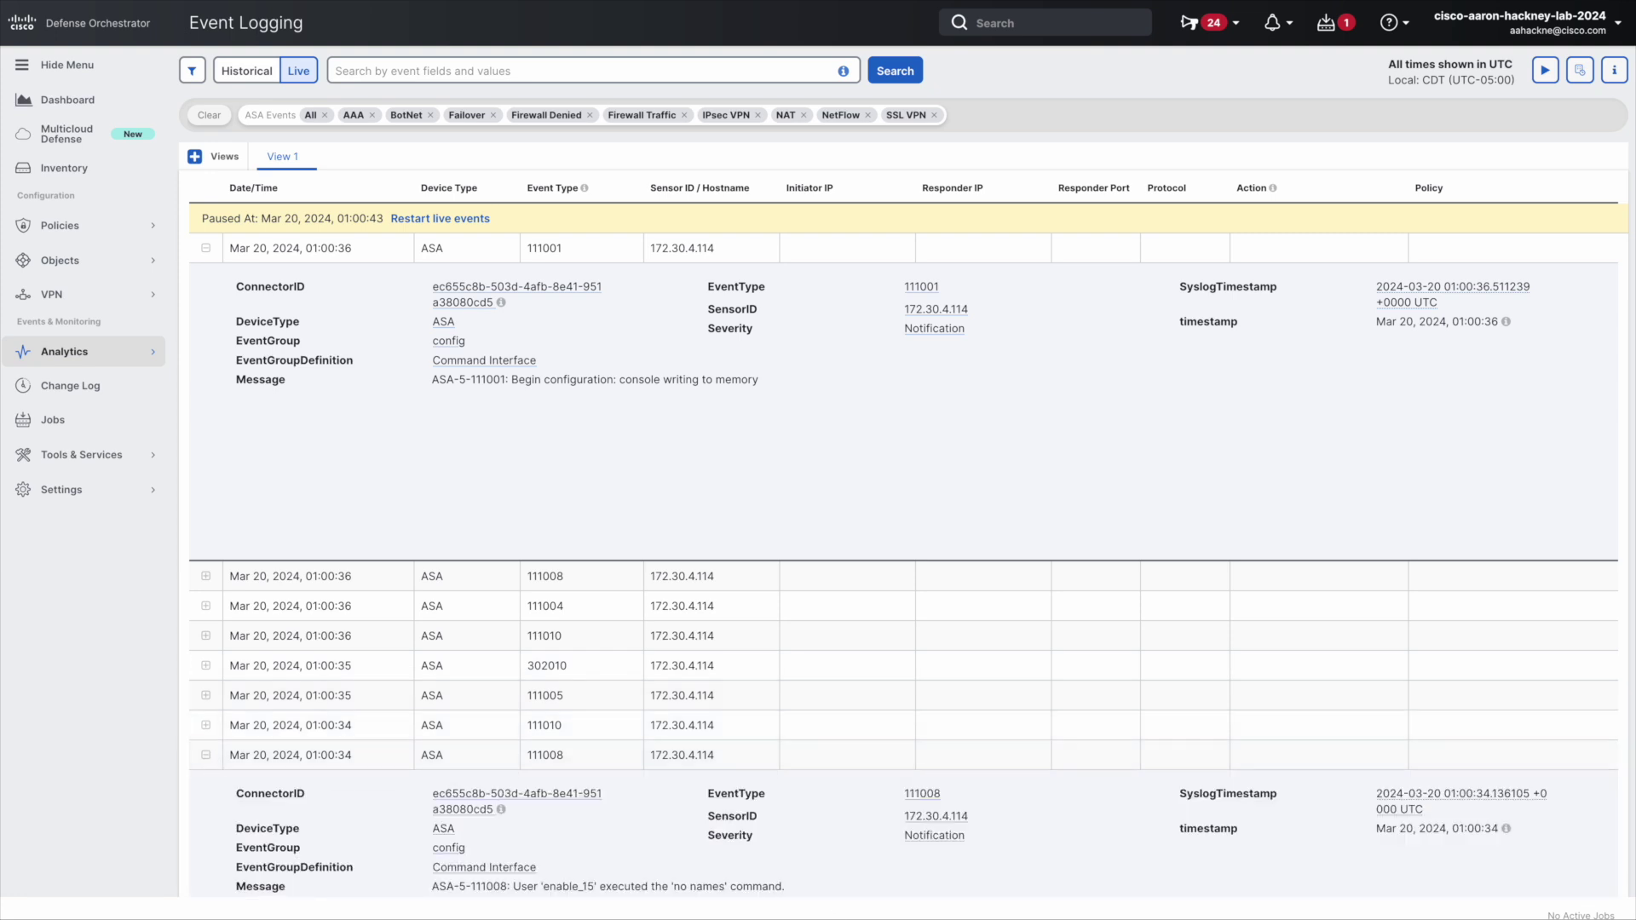
{"action": "key", "text": "super+Tab"}
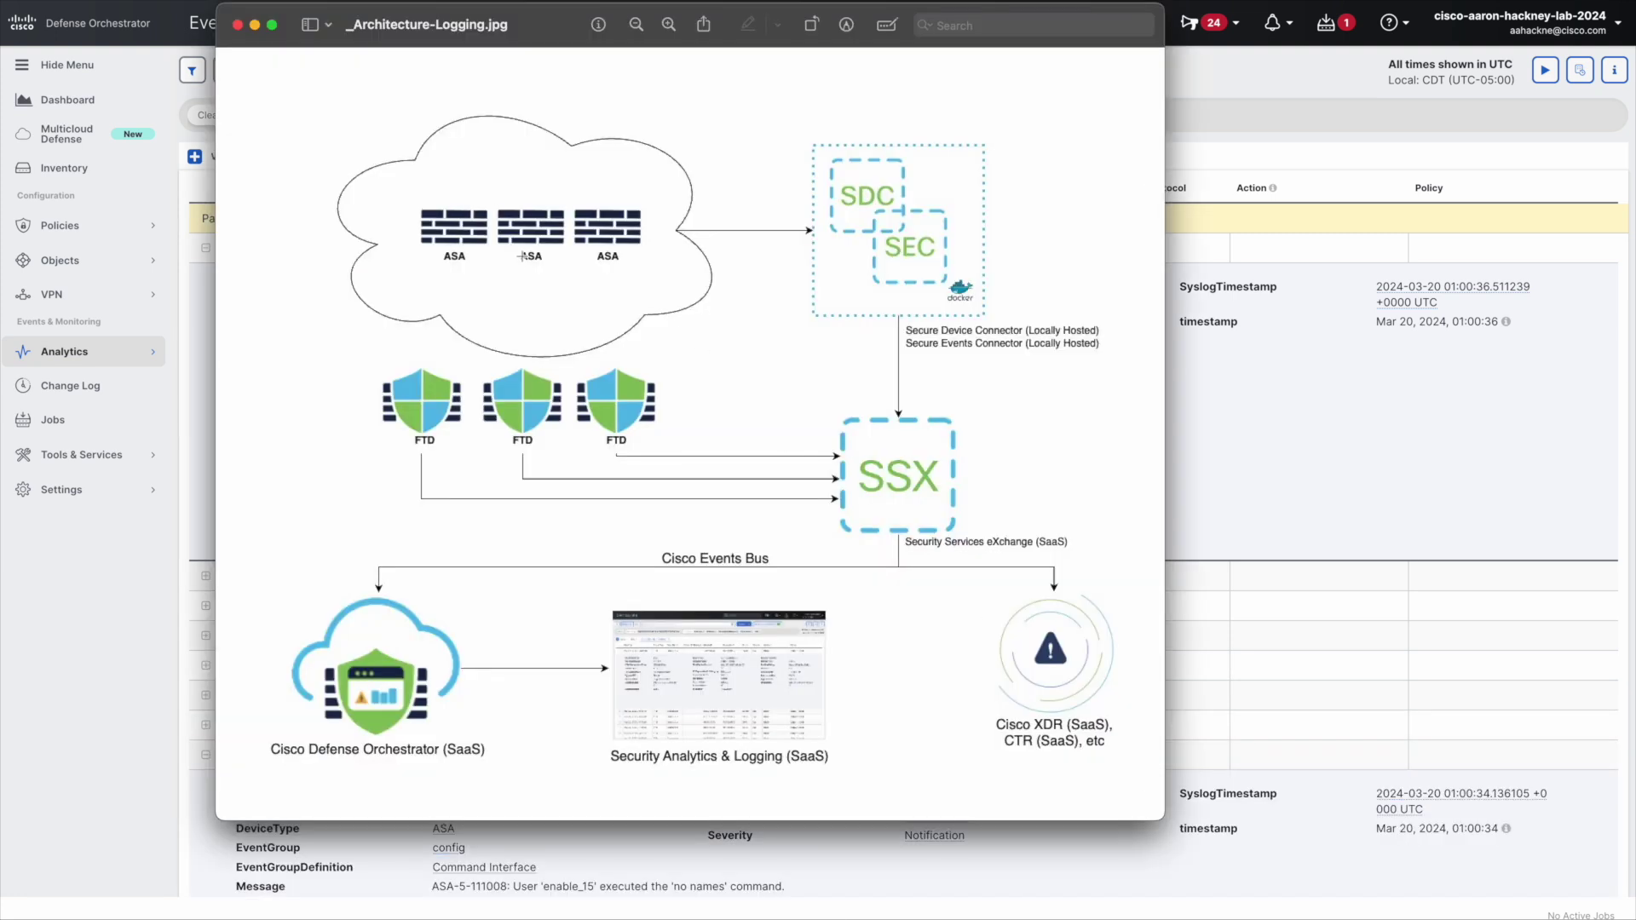